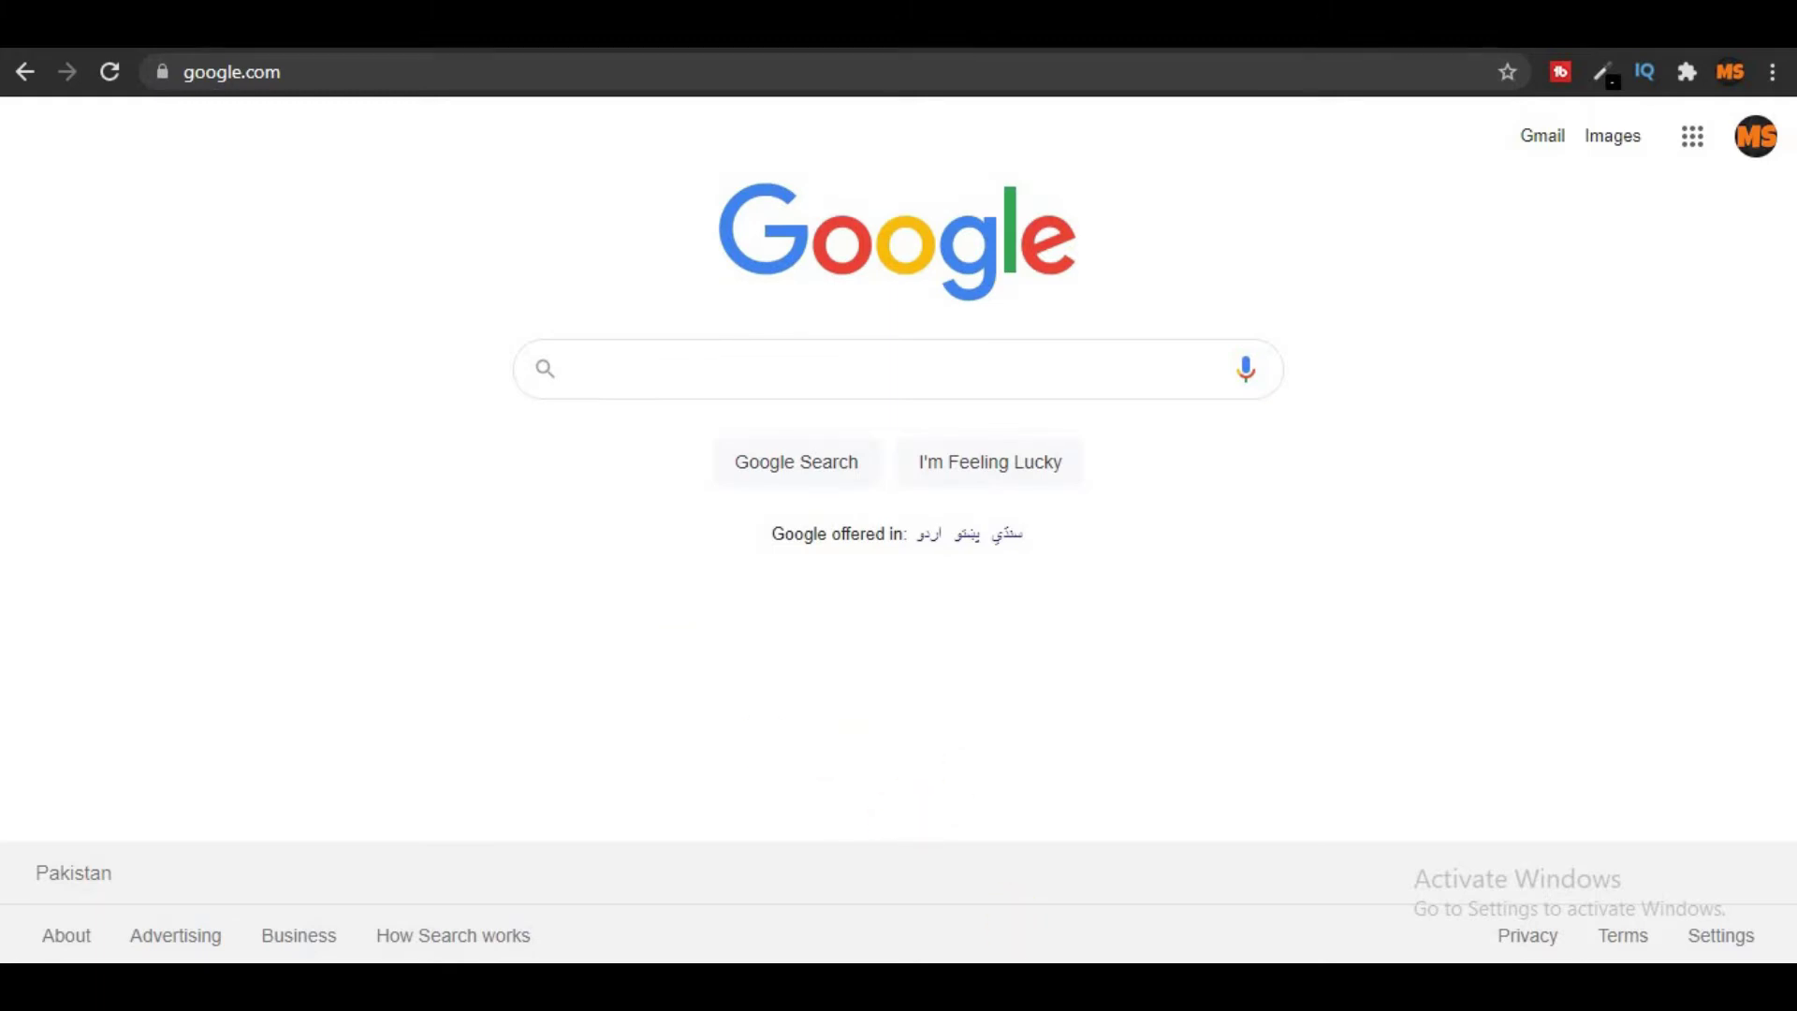
Switch to Notepad, select the Google Drive link for the Elementor PRO download, and minimise the note.
key(alt+Tab)
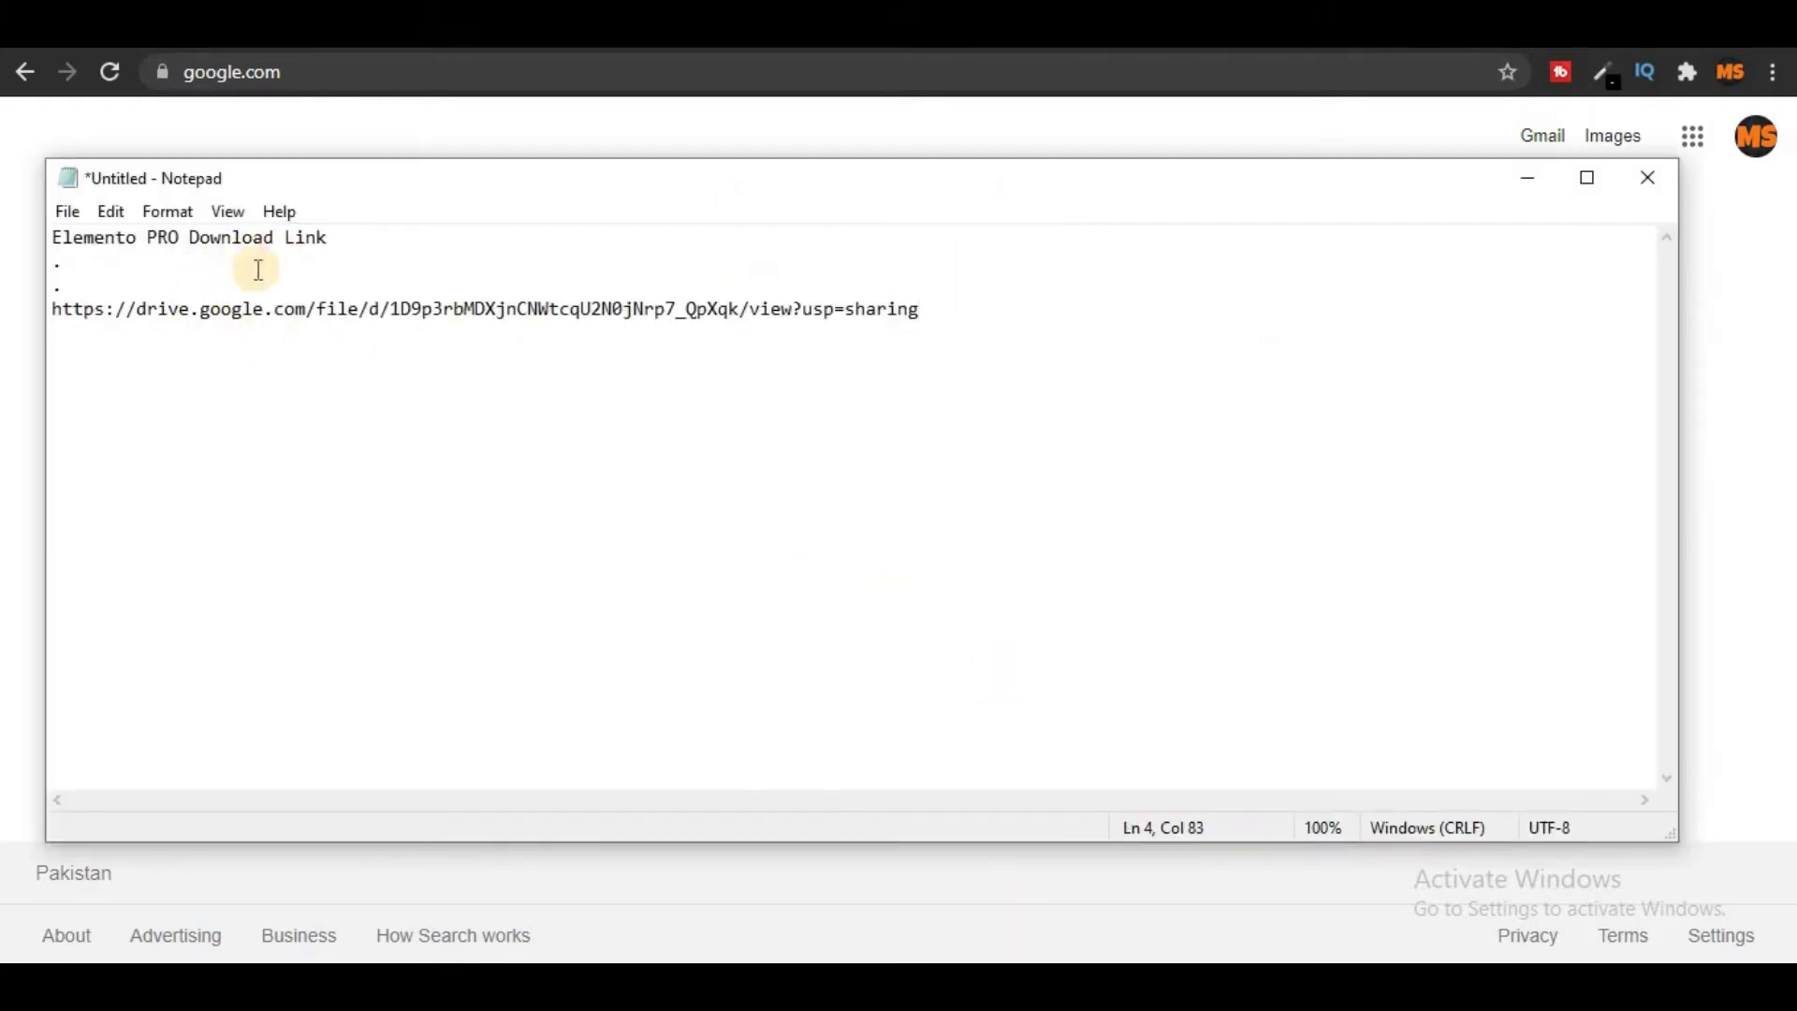
click(150, 312)
drag(936, 305, 47, 318)
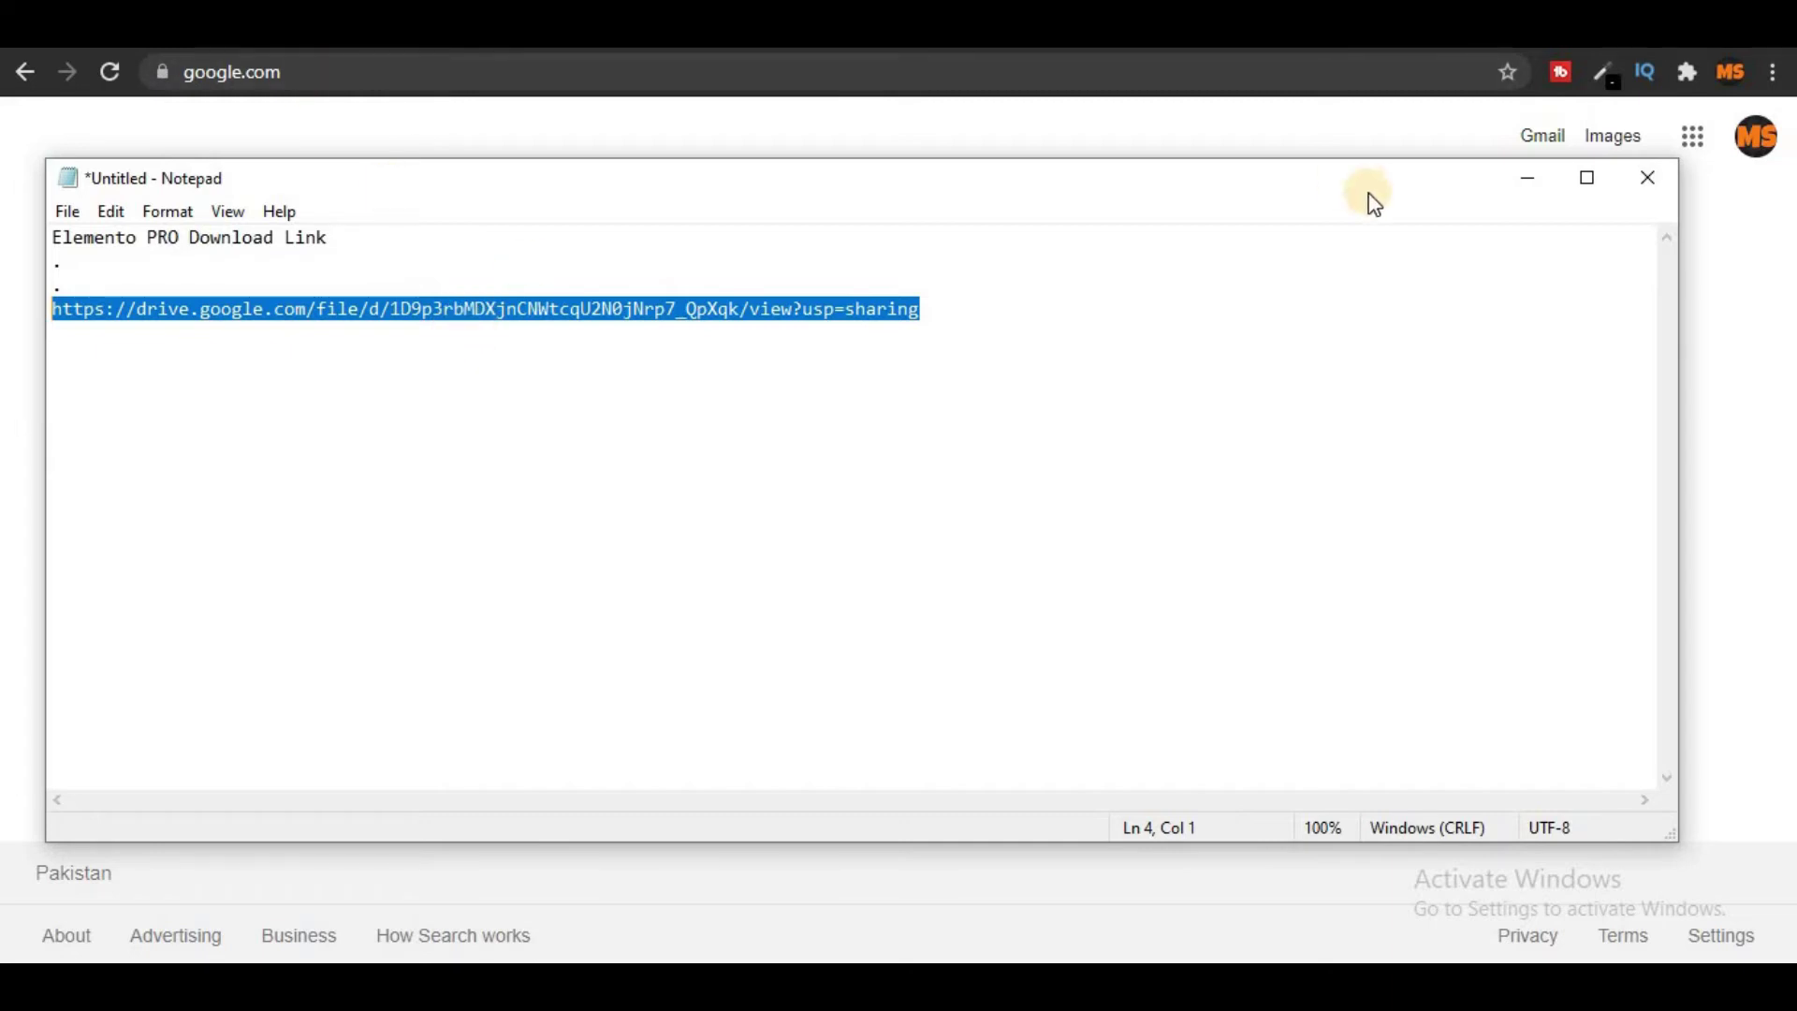
click(1528, 178)
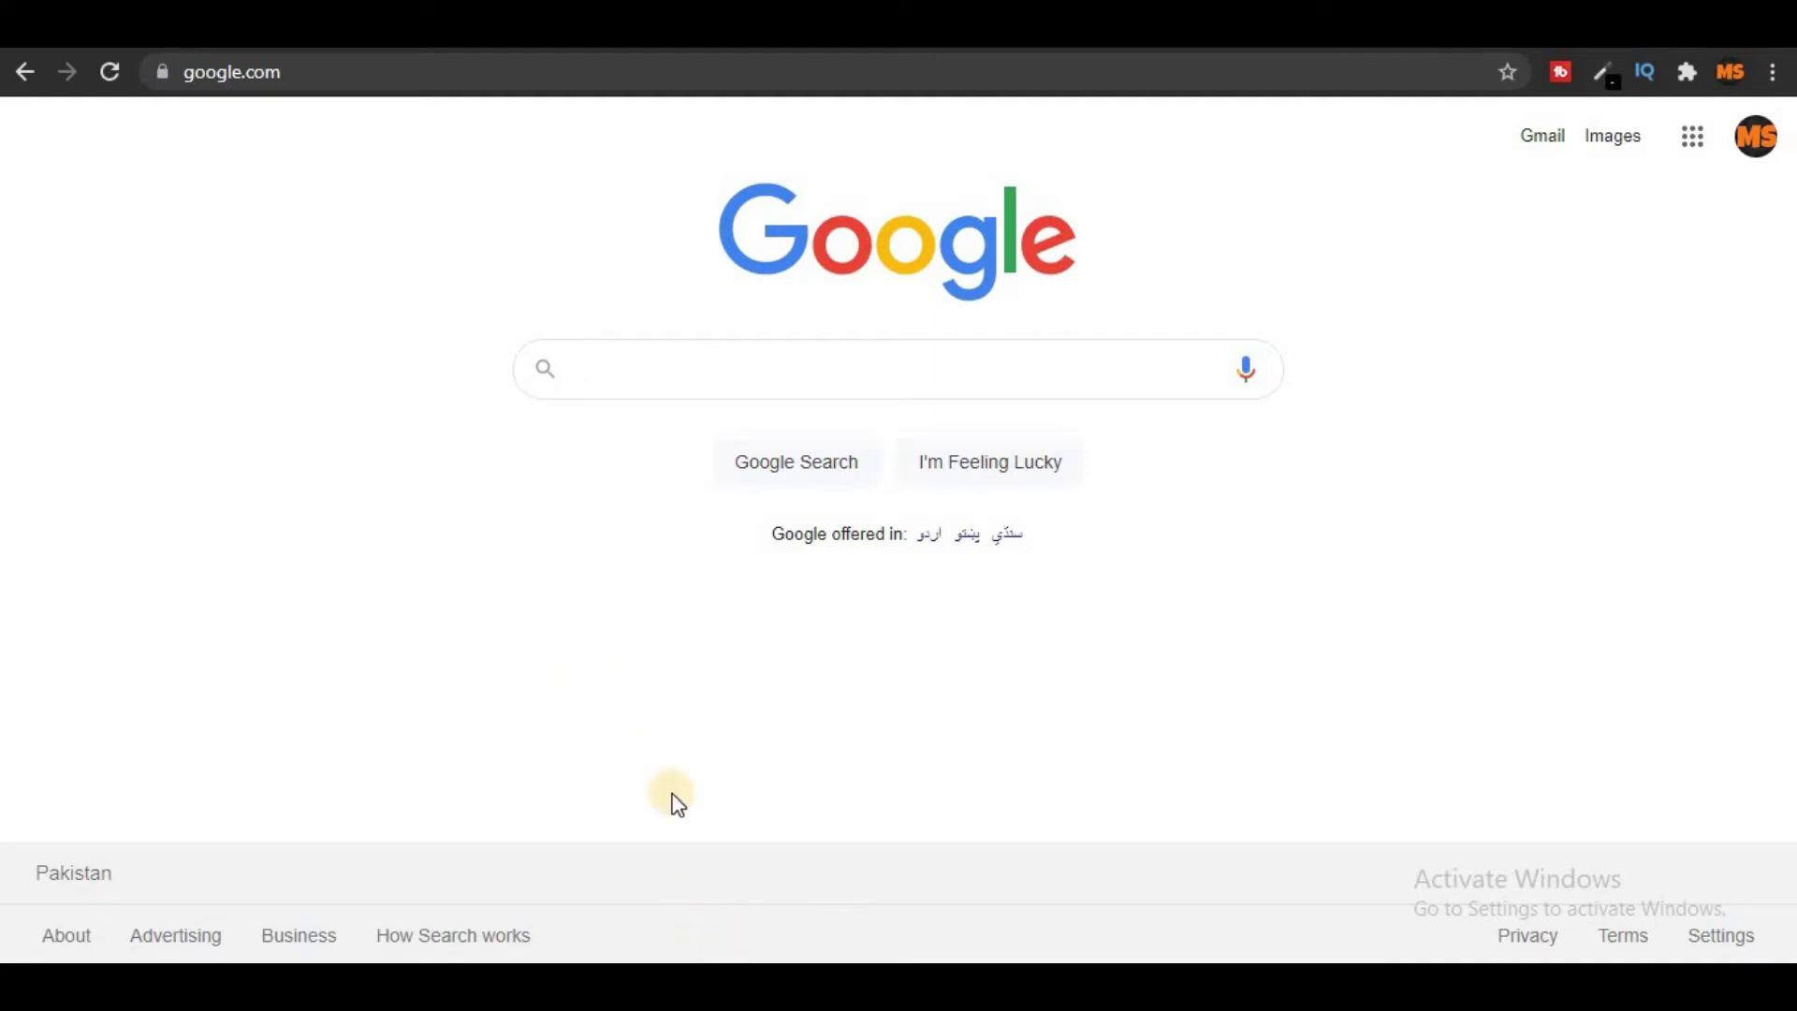
Open the Downloads folder in File Explorer and extract Elementor PRO.rar there with 7-Zip.
key(super+e)
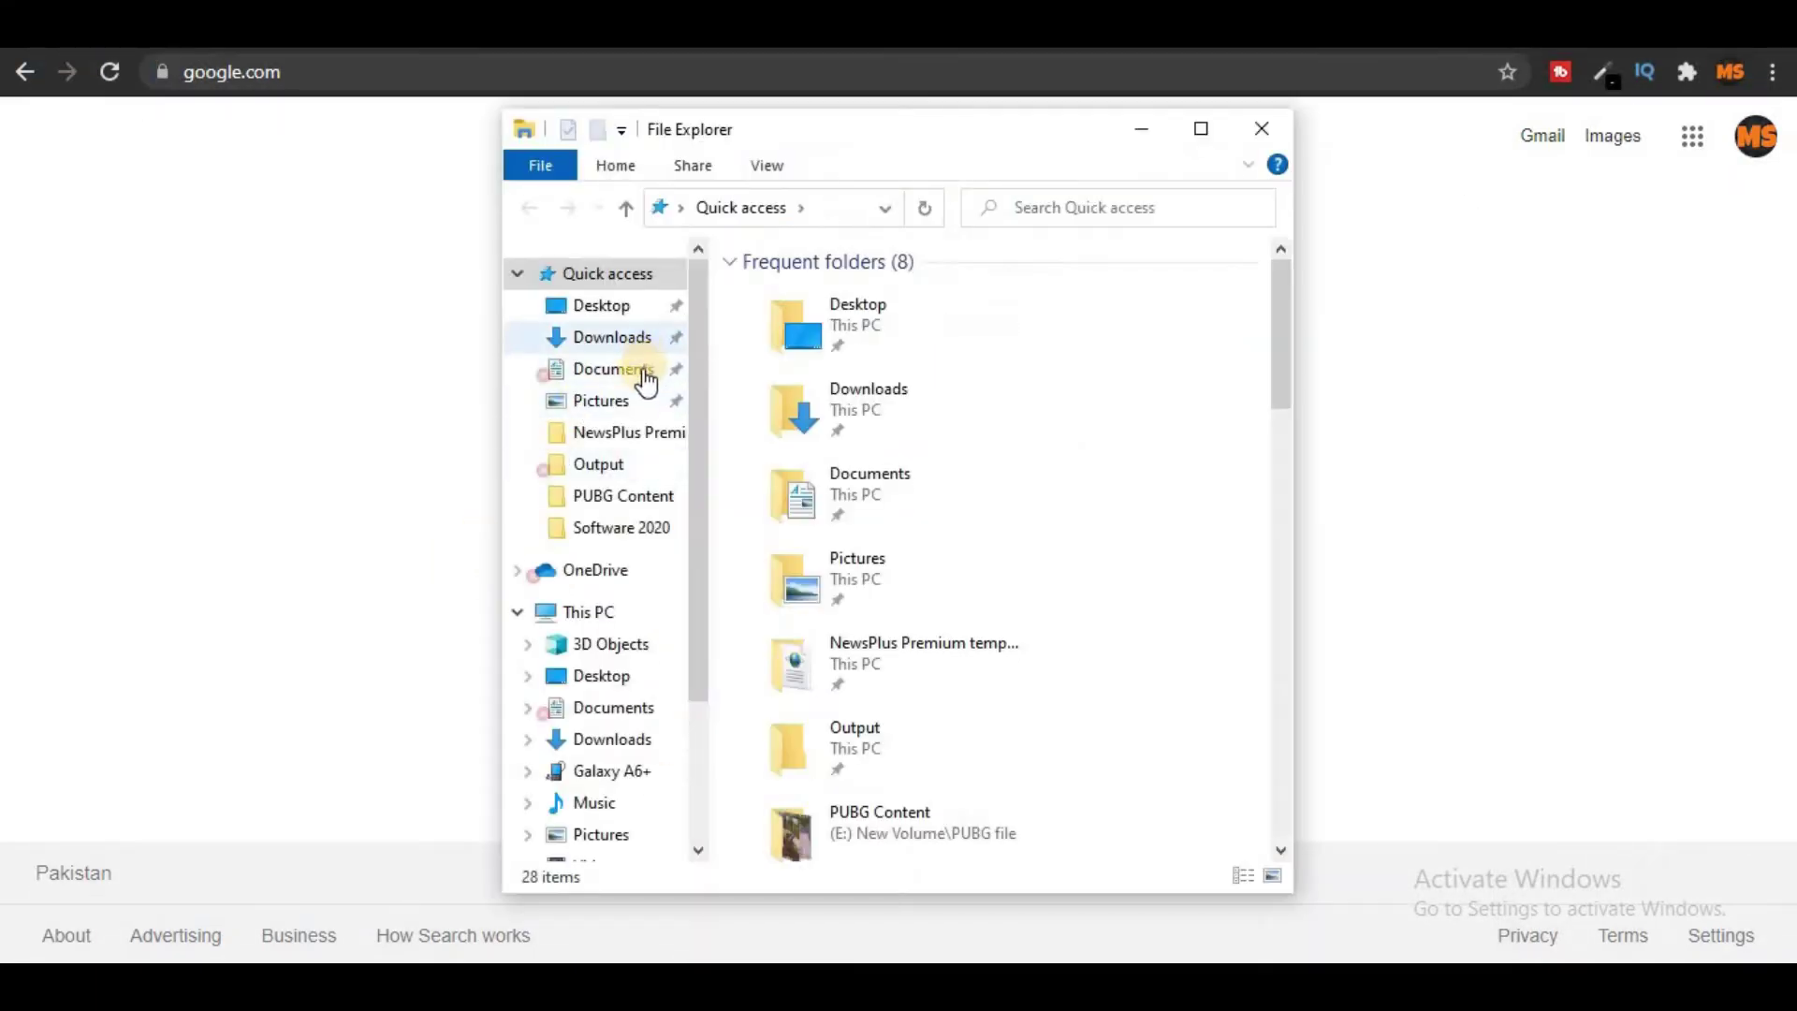
click(644, 351)
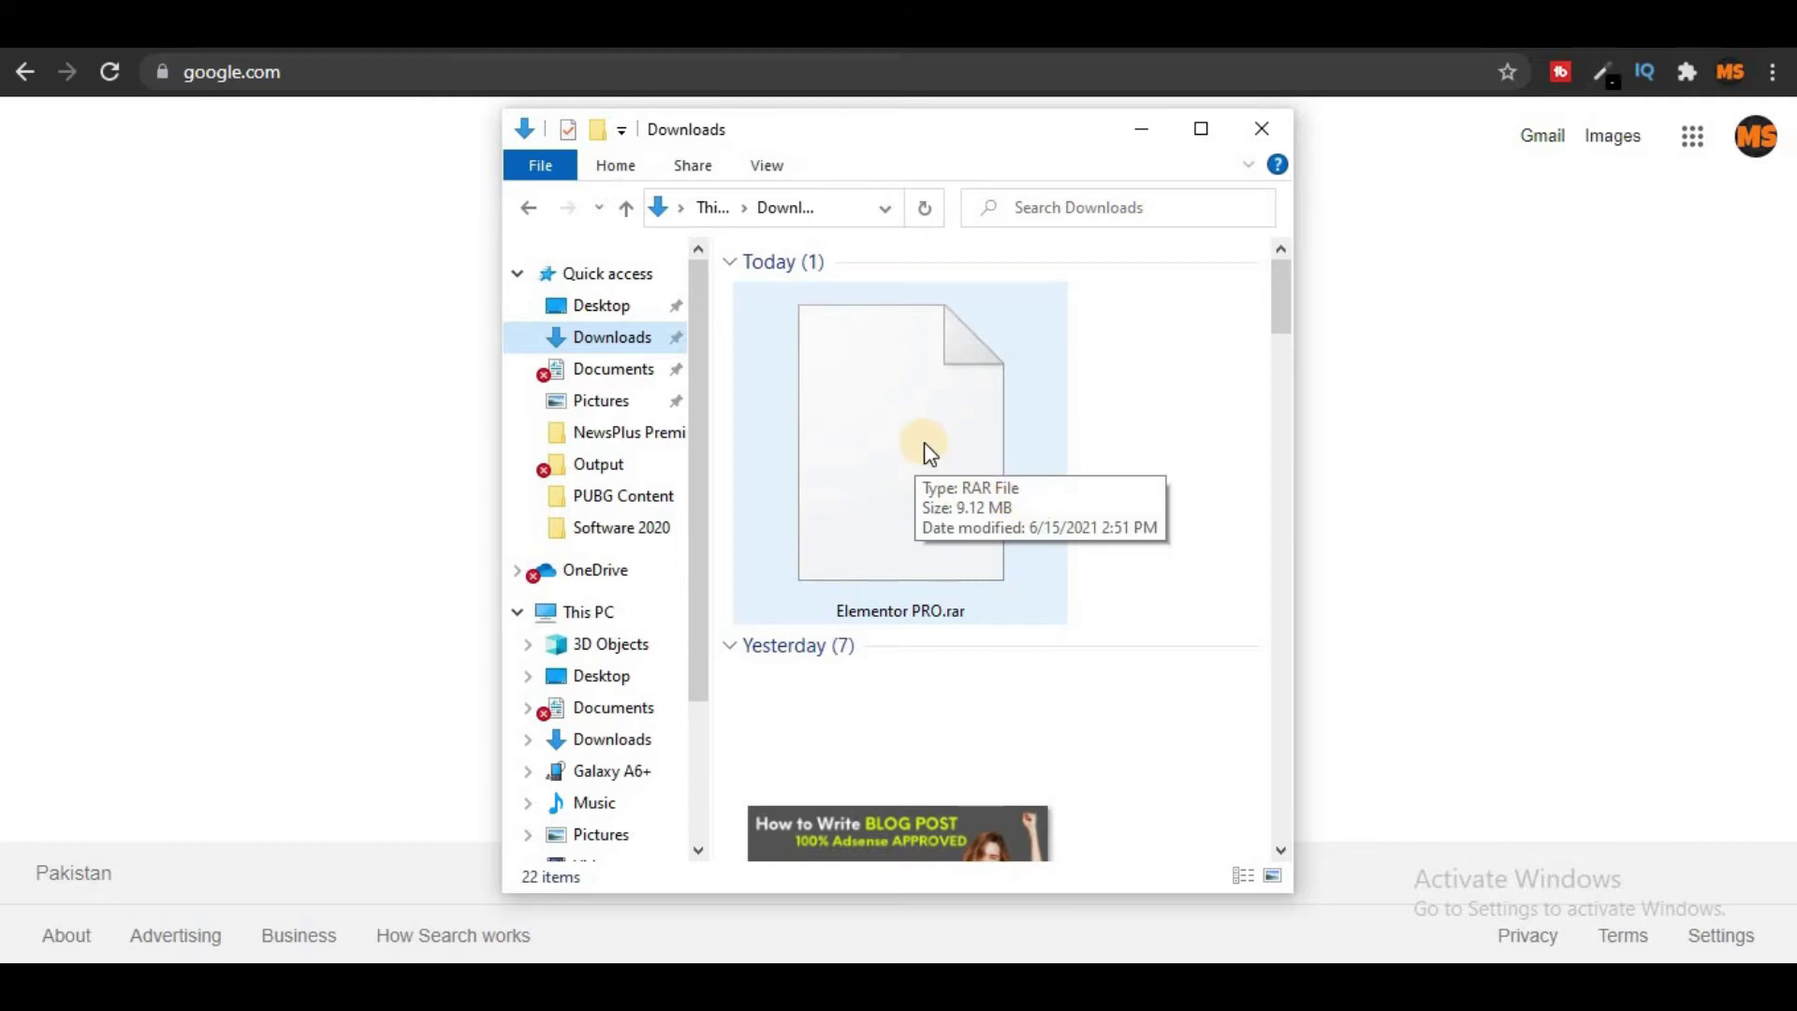
double_click(923, 442)
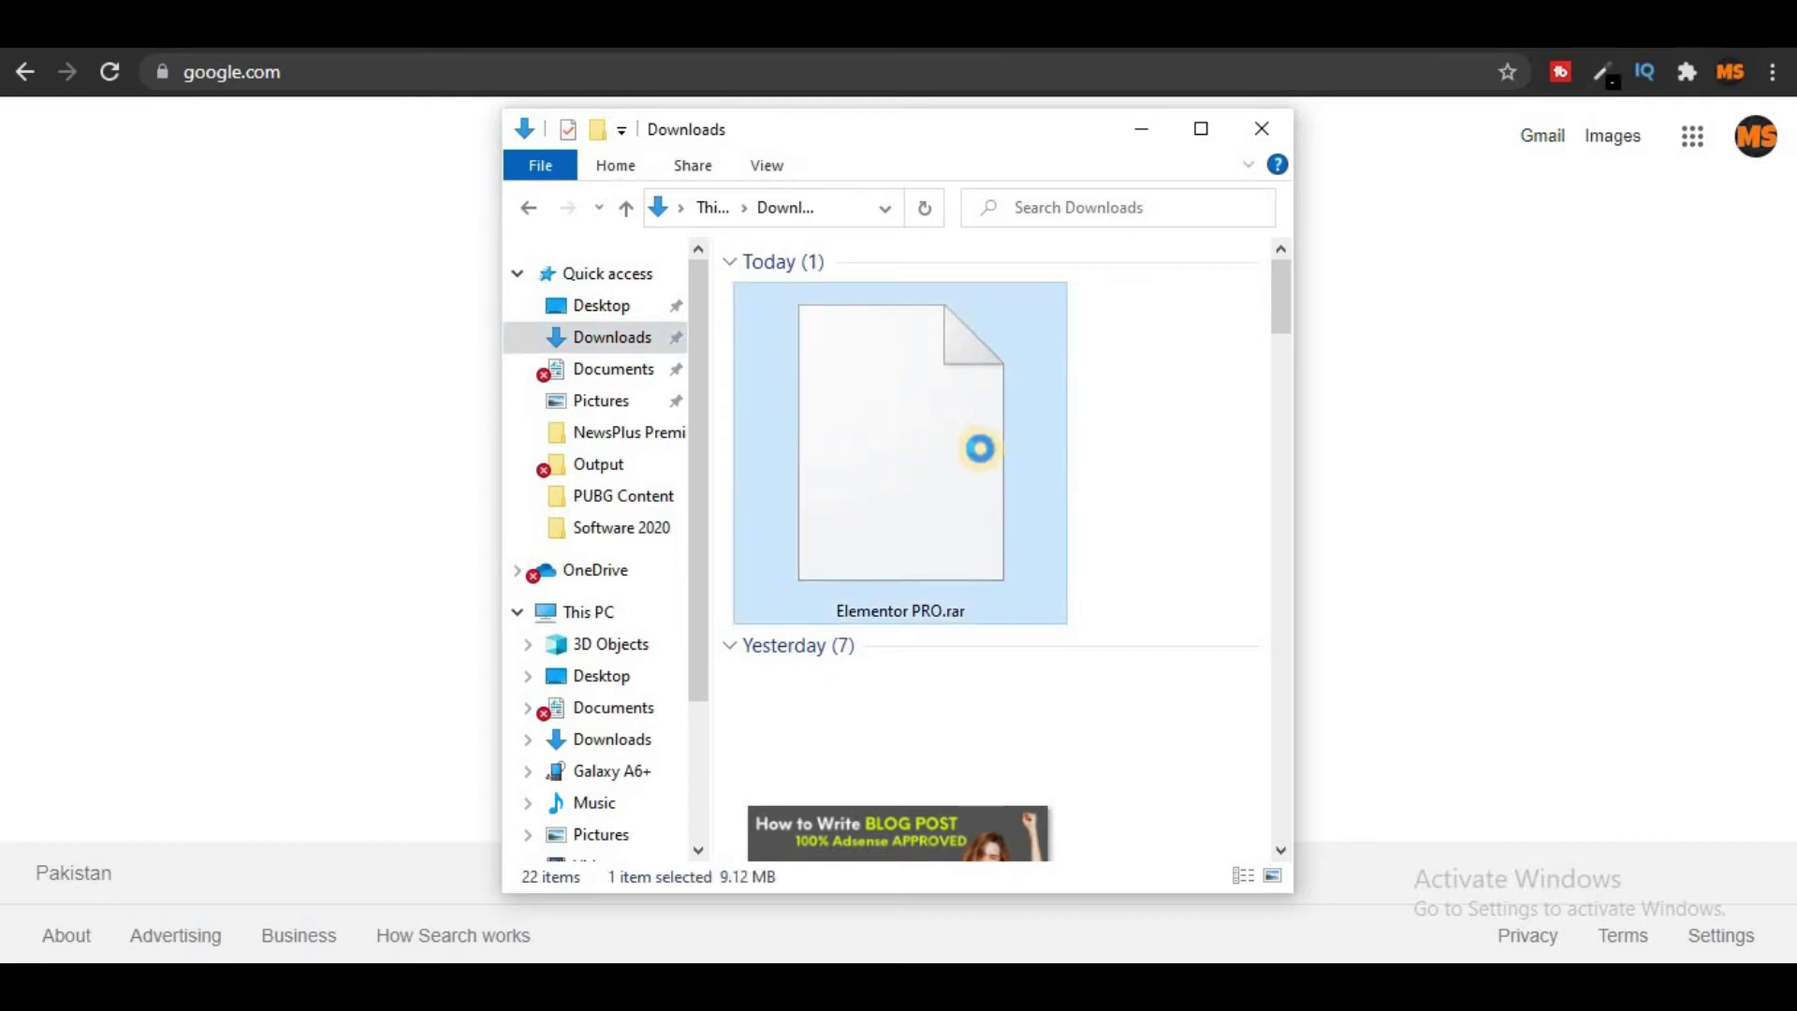
right_click(922, 484)
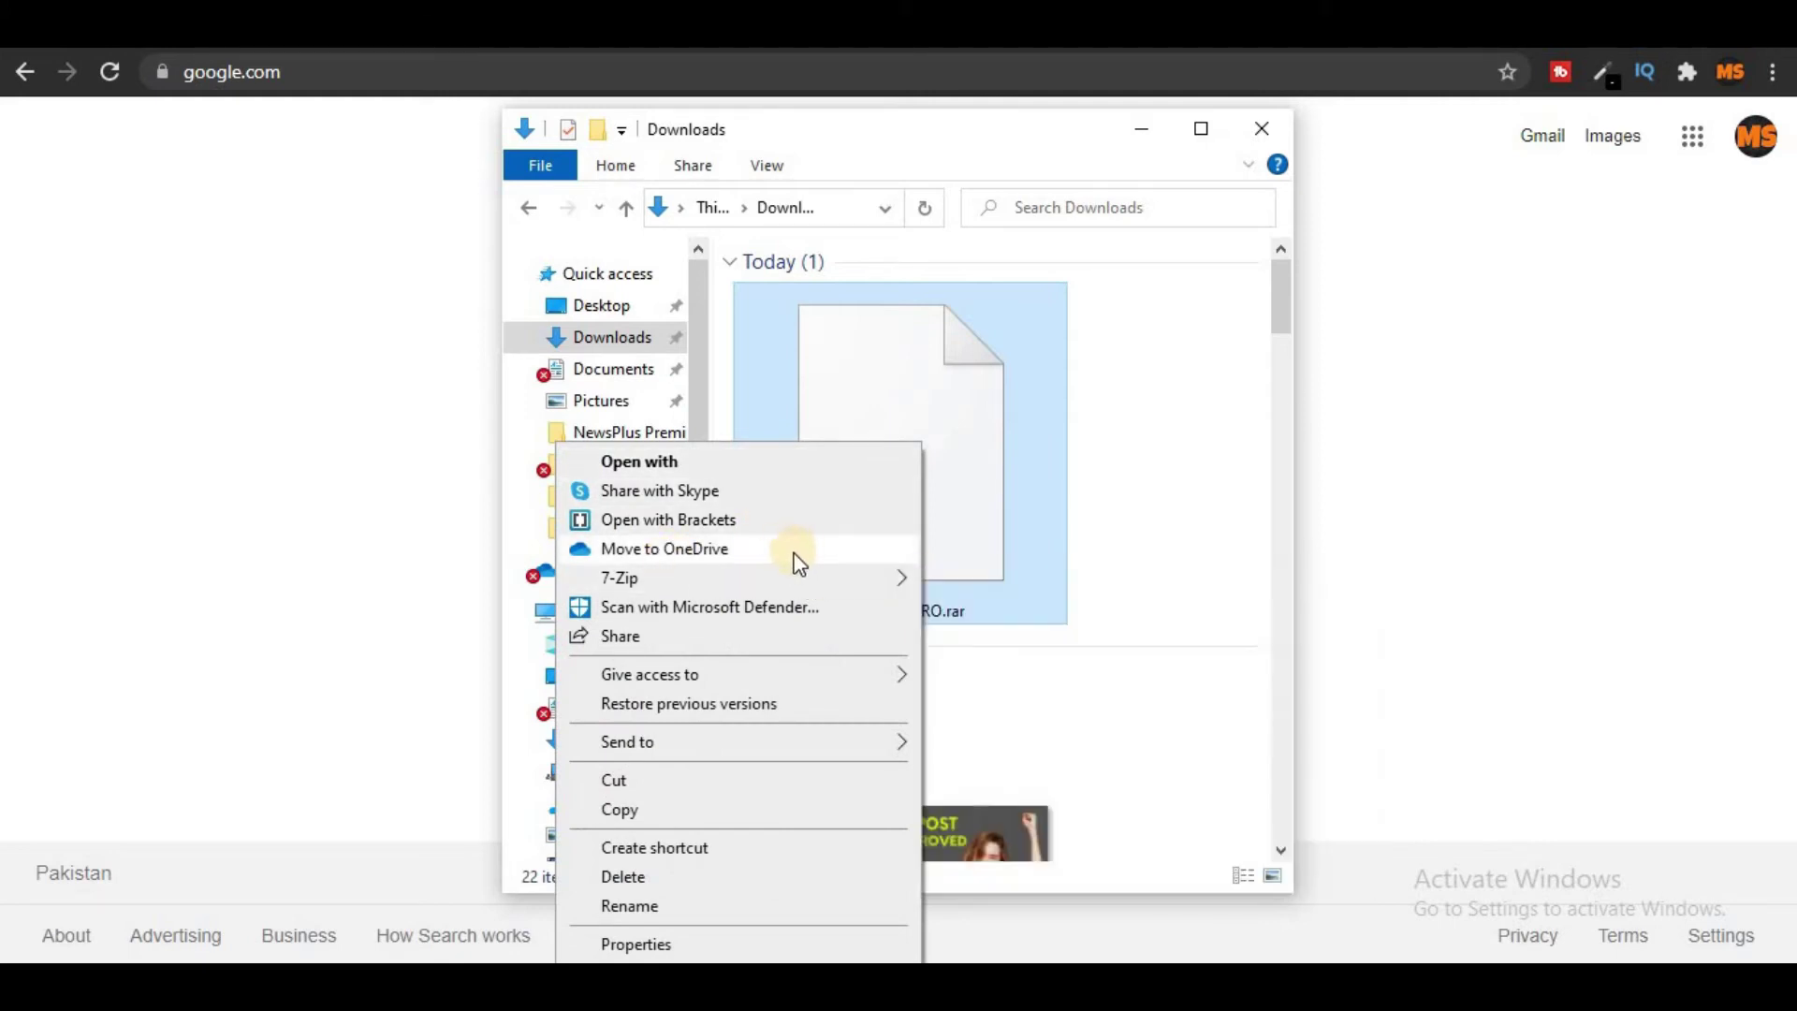
mouse_move(889, 577)
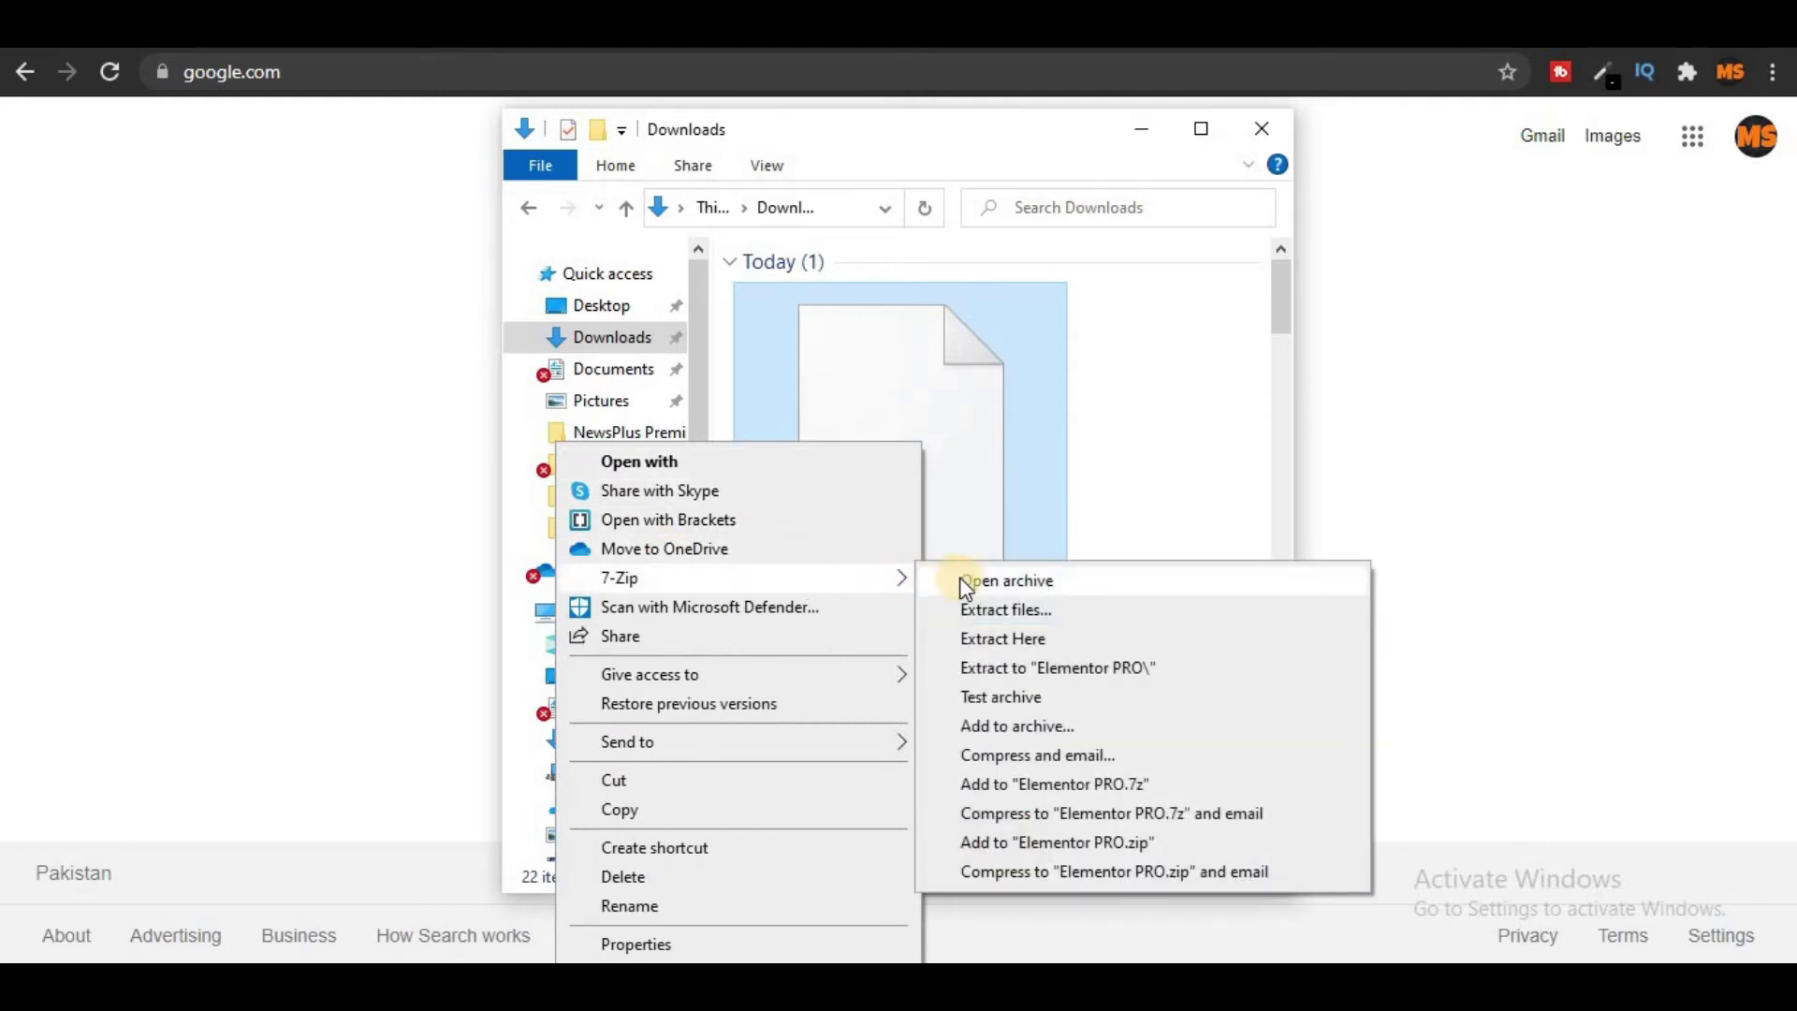
click(1003, 640)
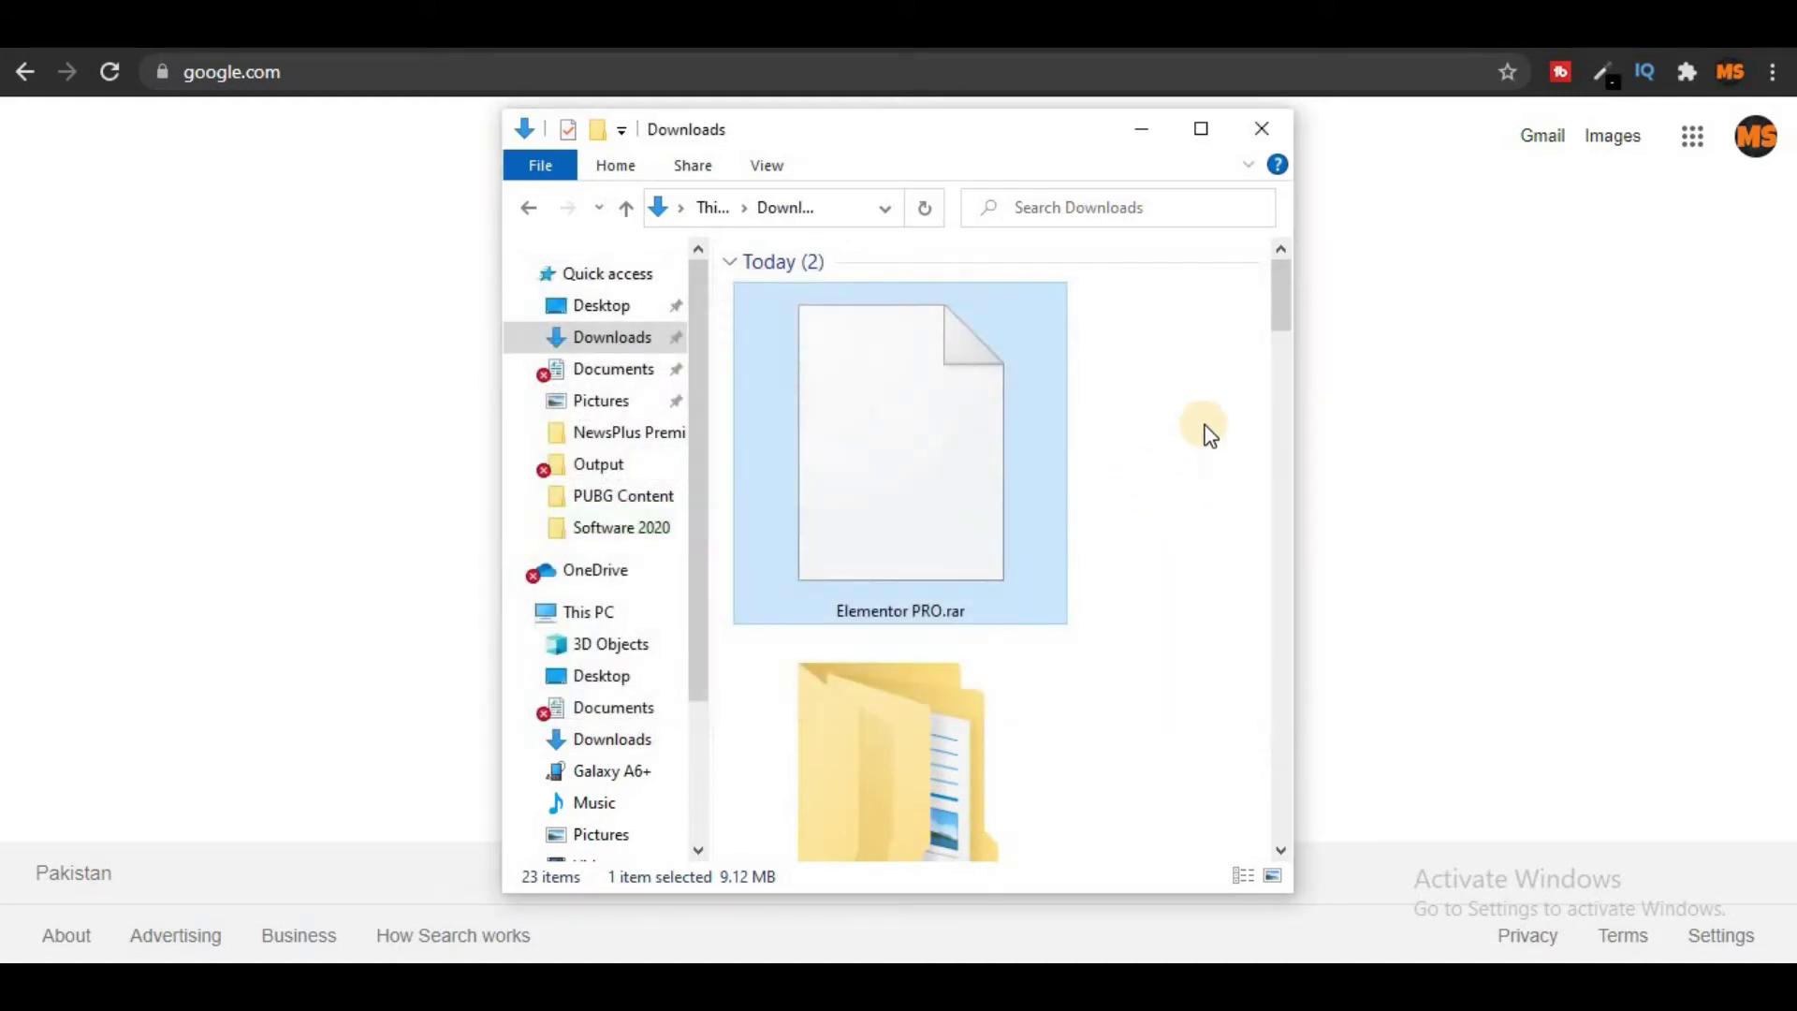
Open the extracted Elementor Pro Package folder in Downloads and restore the File Explorer window to its smaller size.
drag(1283, 294, 1281, 820)
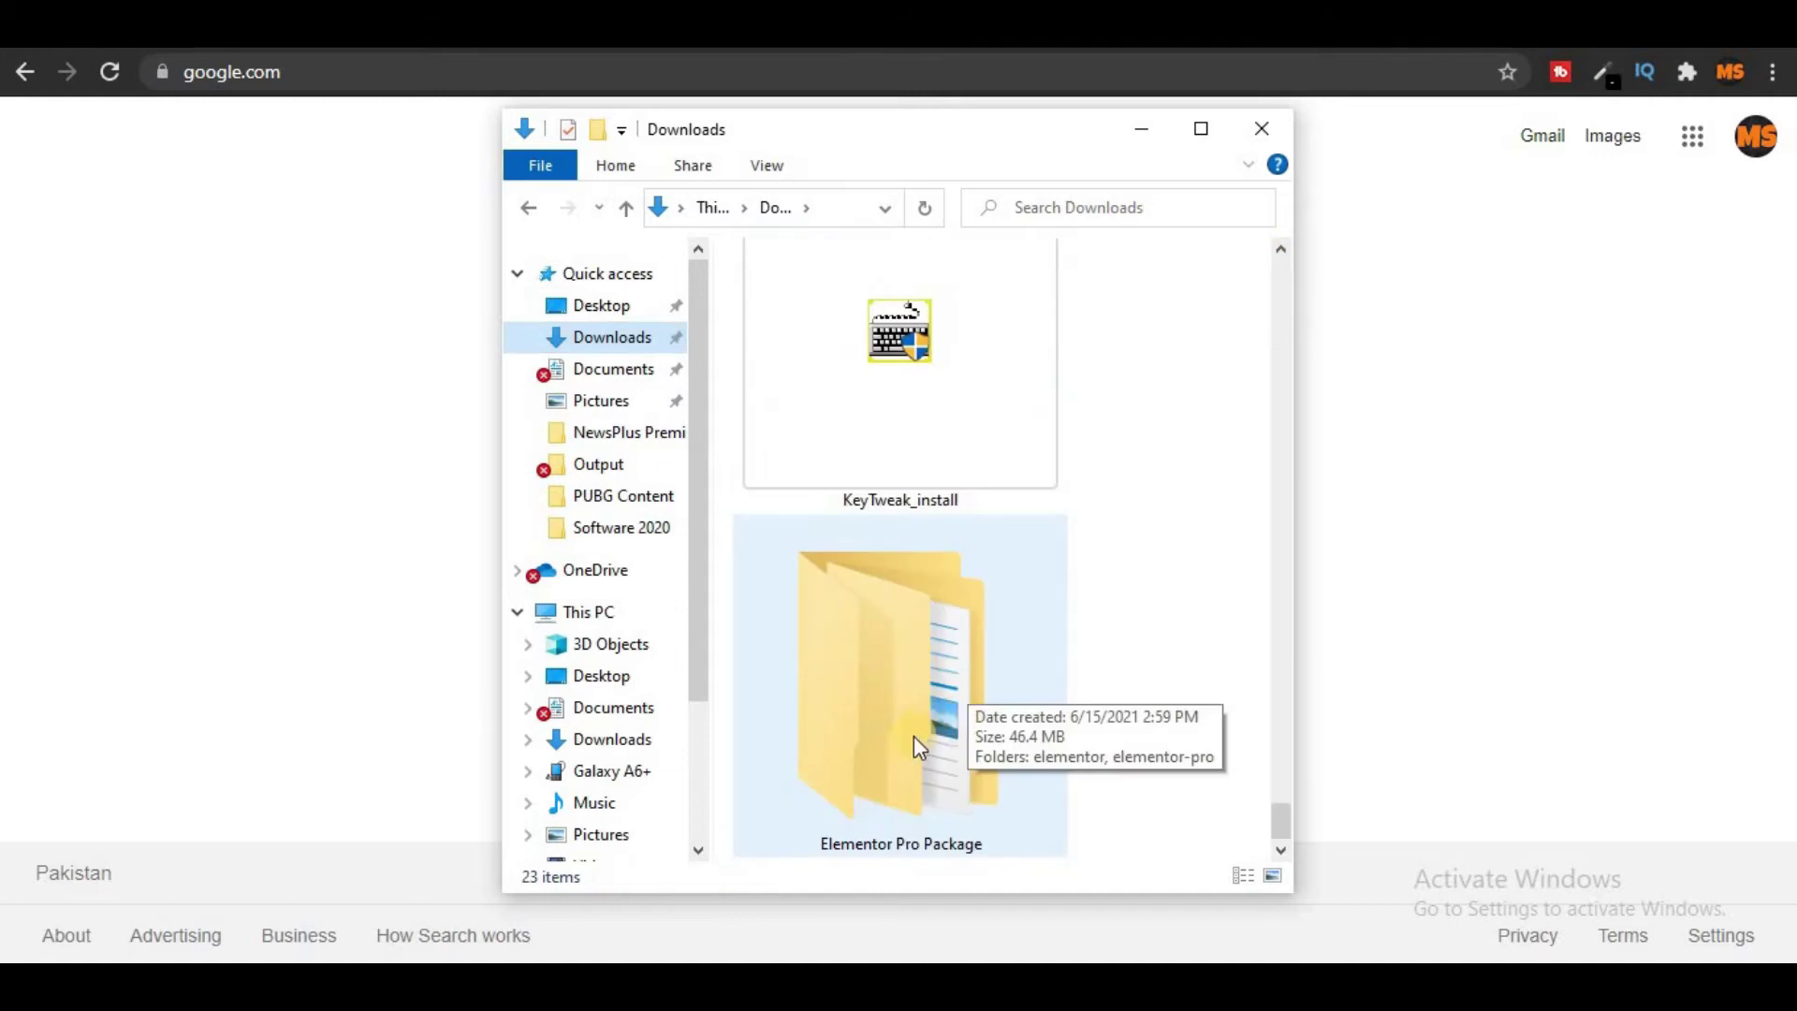
click(1202, 129)
double_click(442, 733)
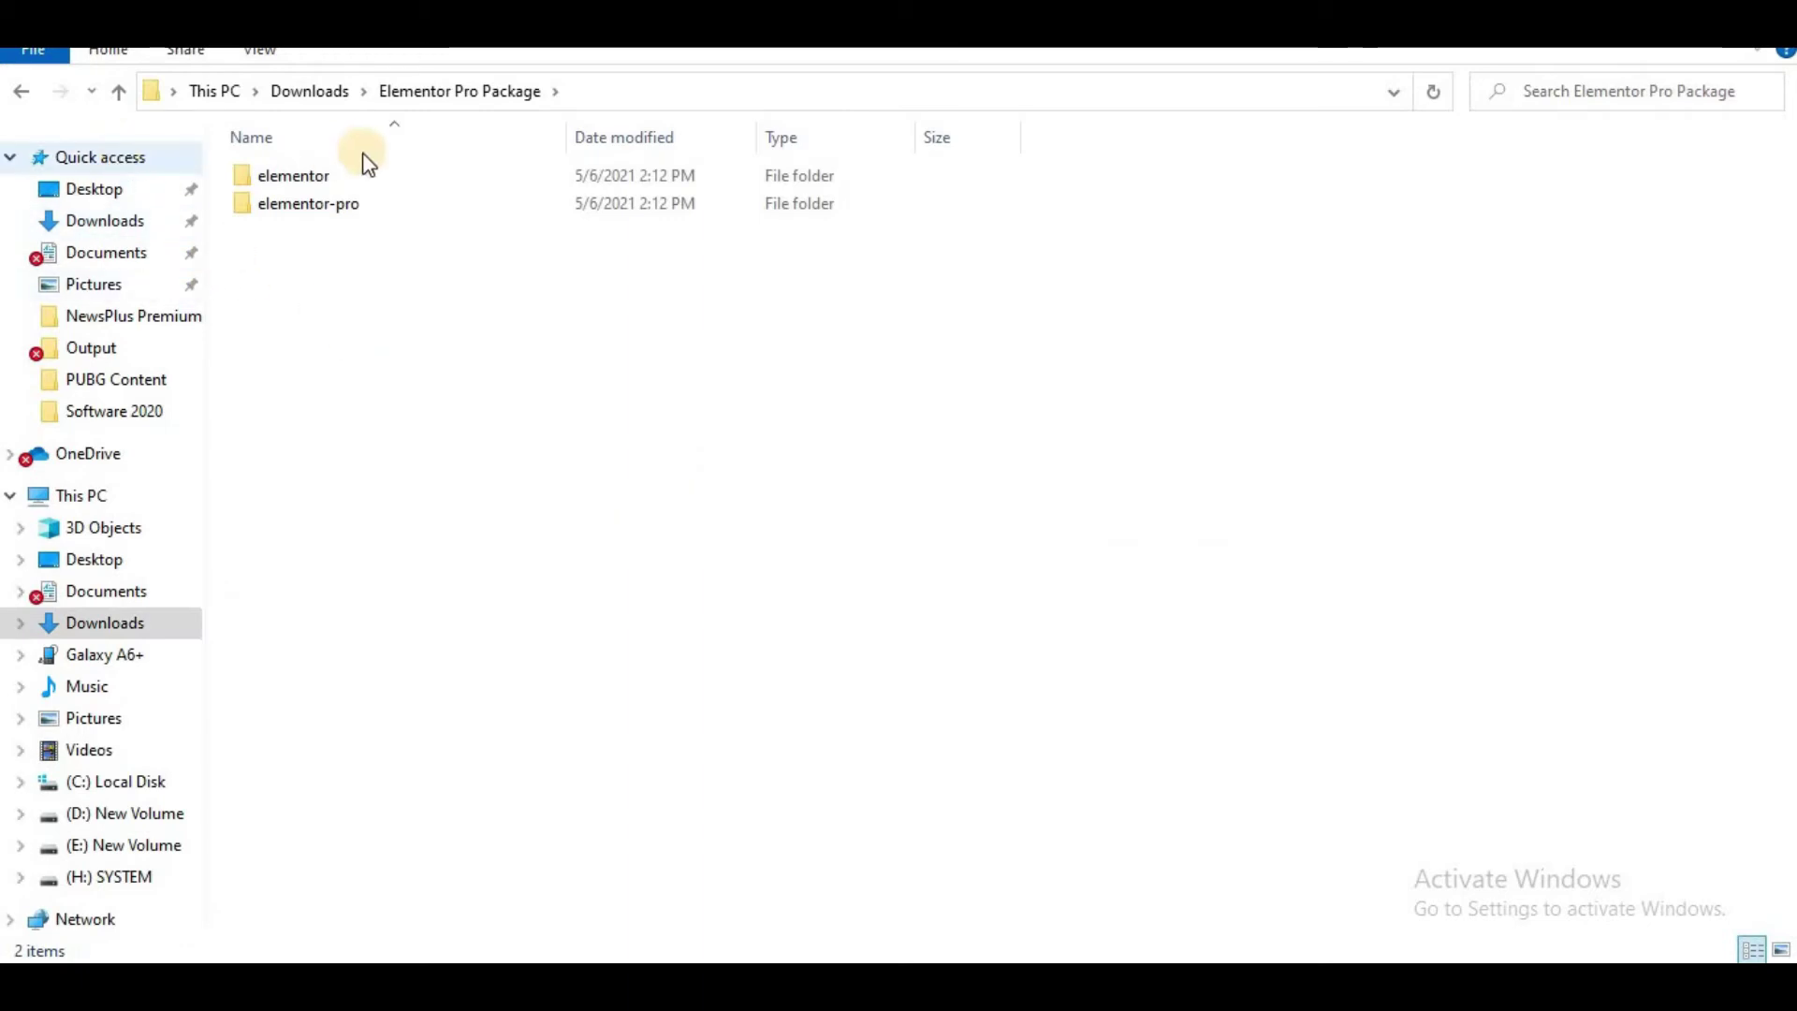
key(super+Down)
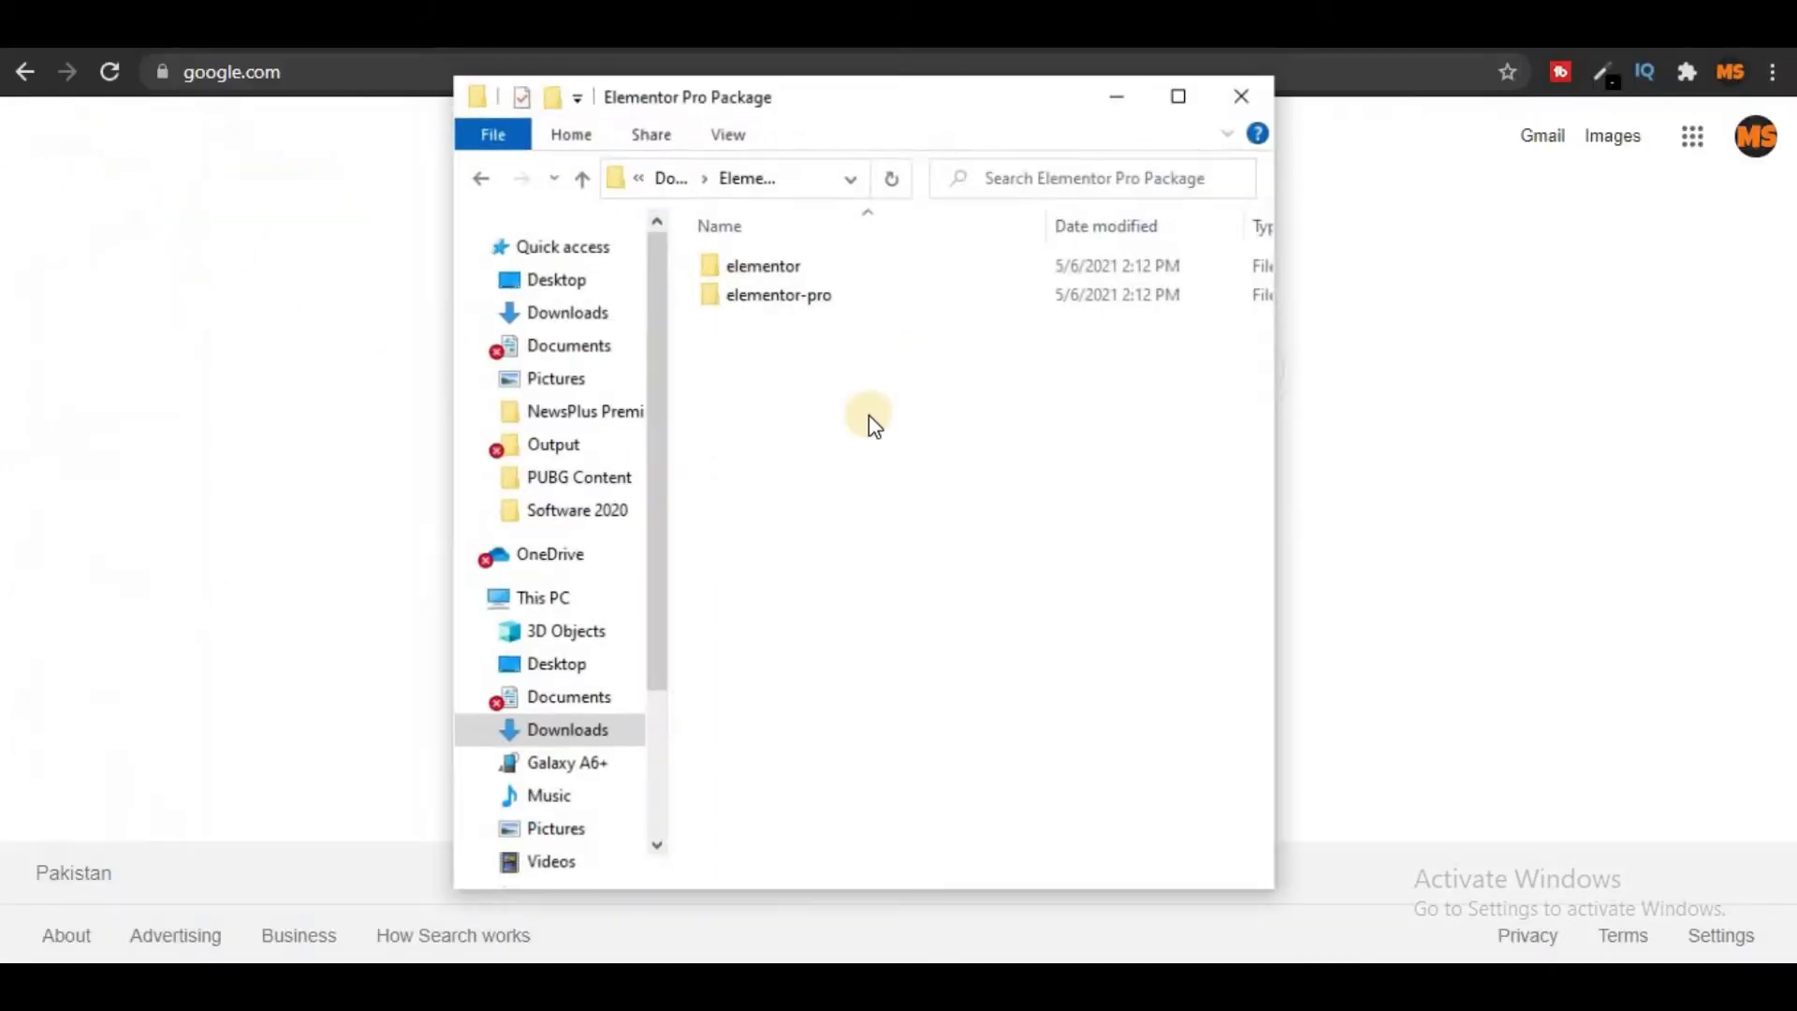
click(834, 293)
click(830, 326)
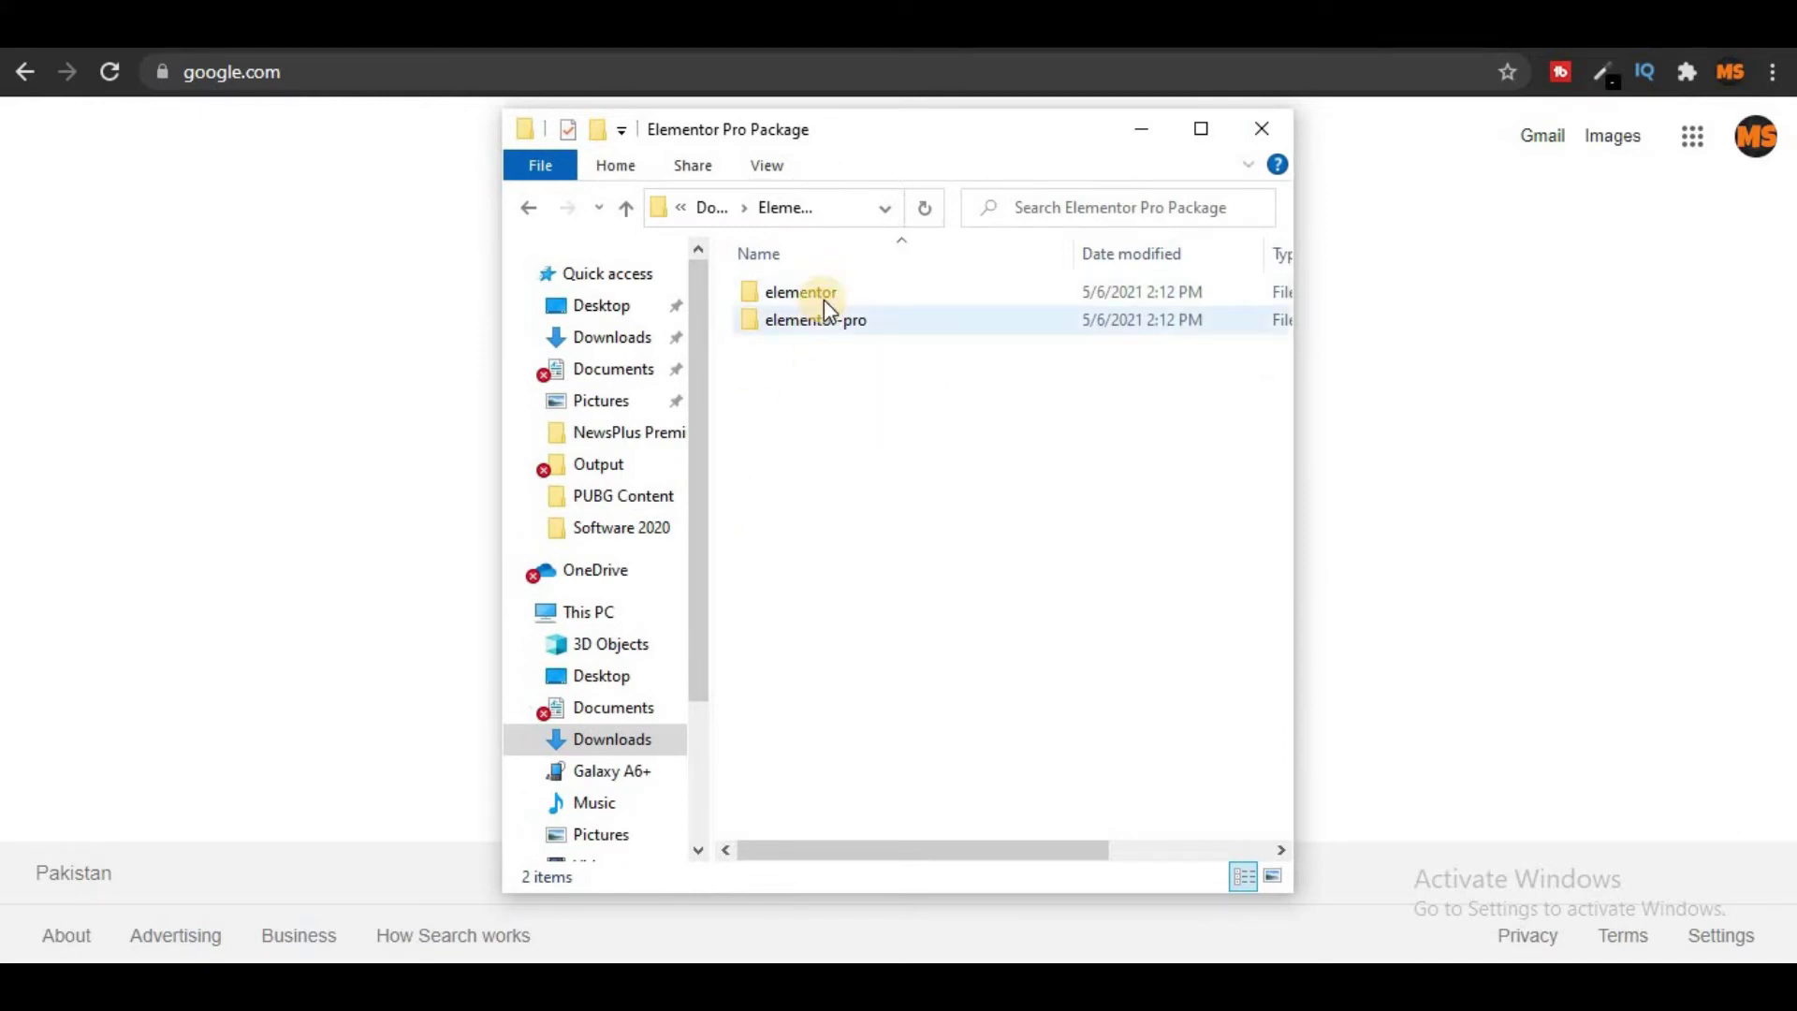
click(831, 384)
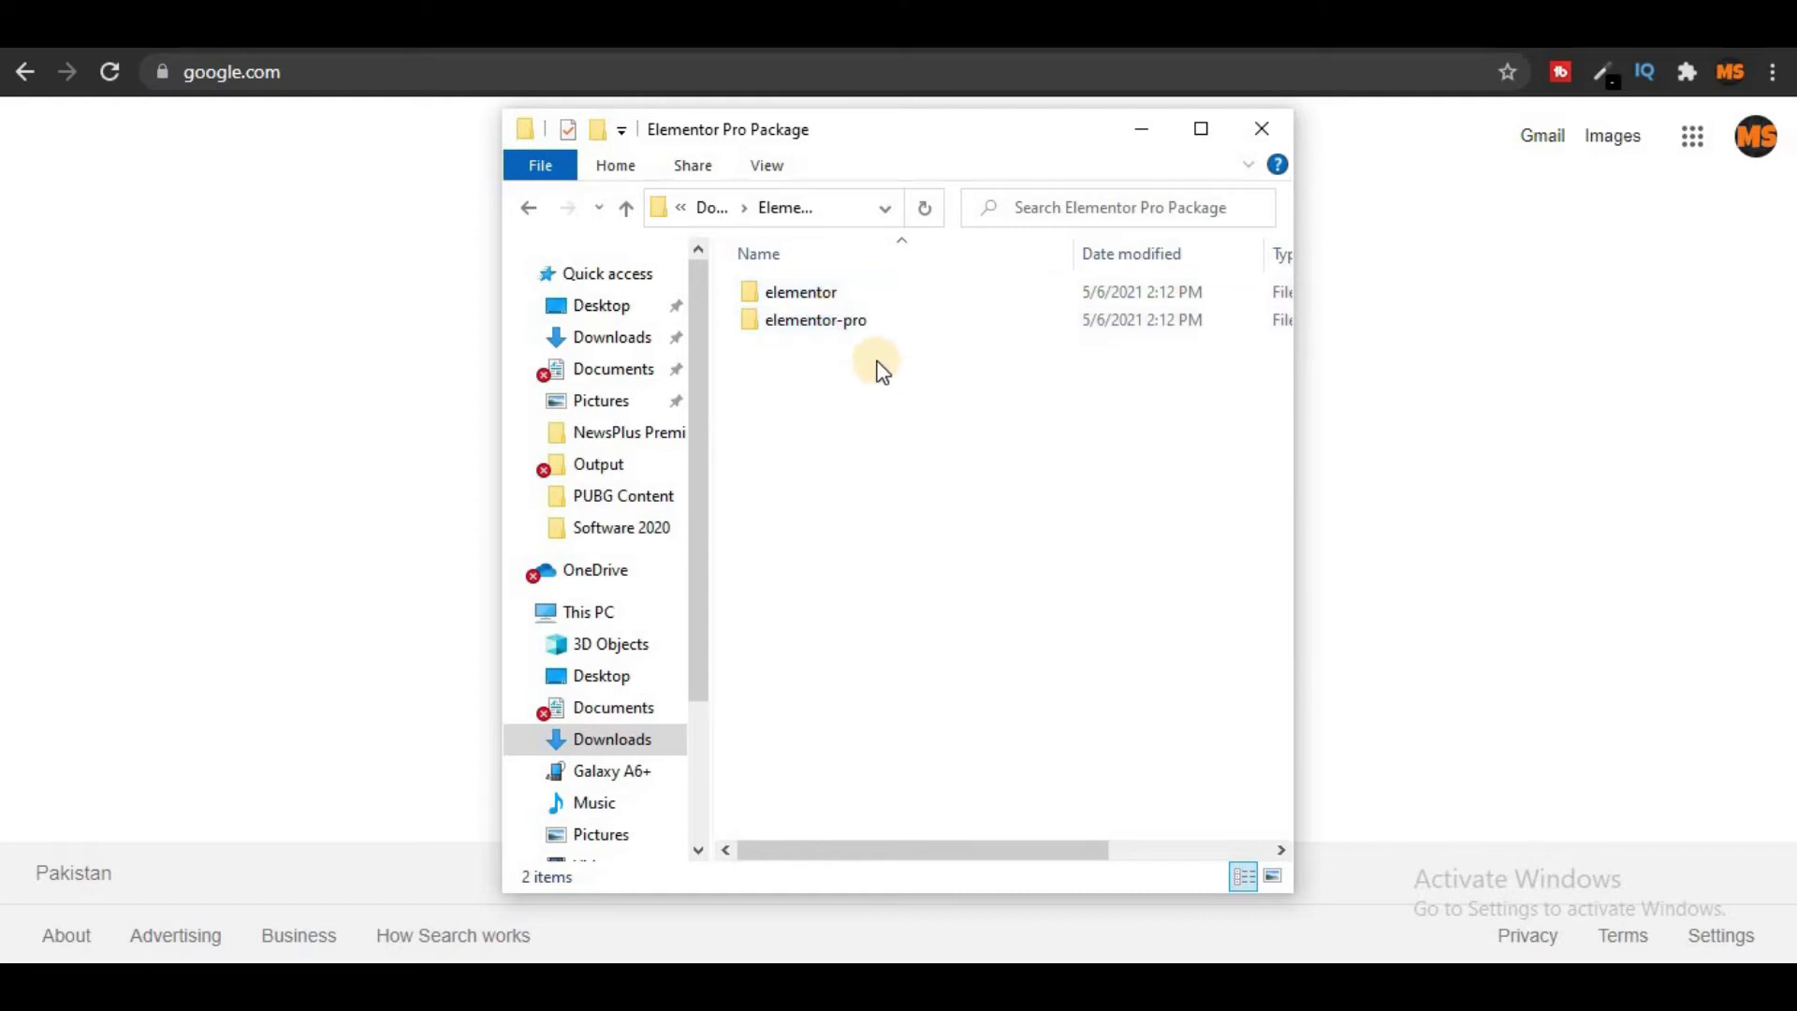
Compress the elementor folder into elementor.7z with 7-Zip.
click(819, 295)
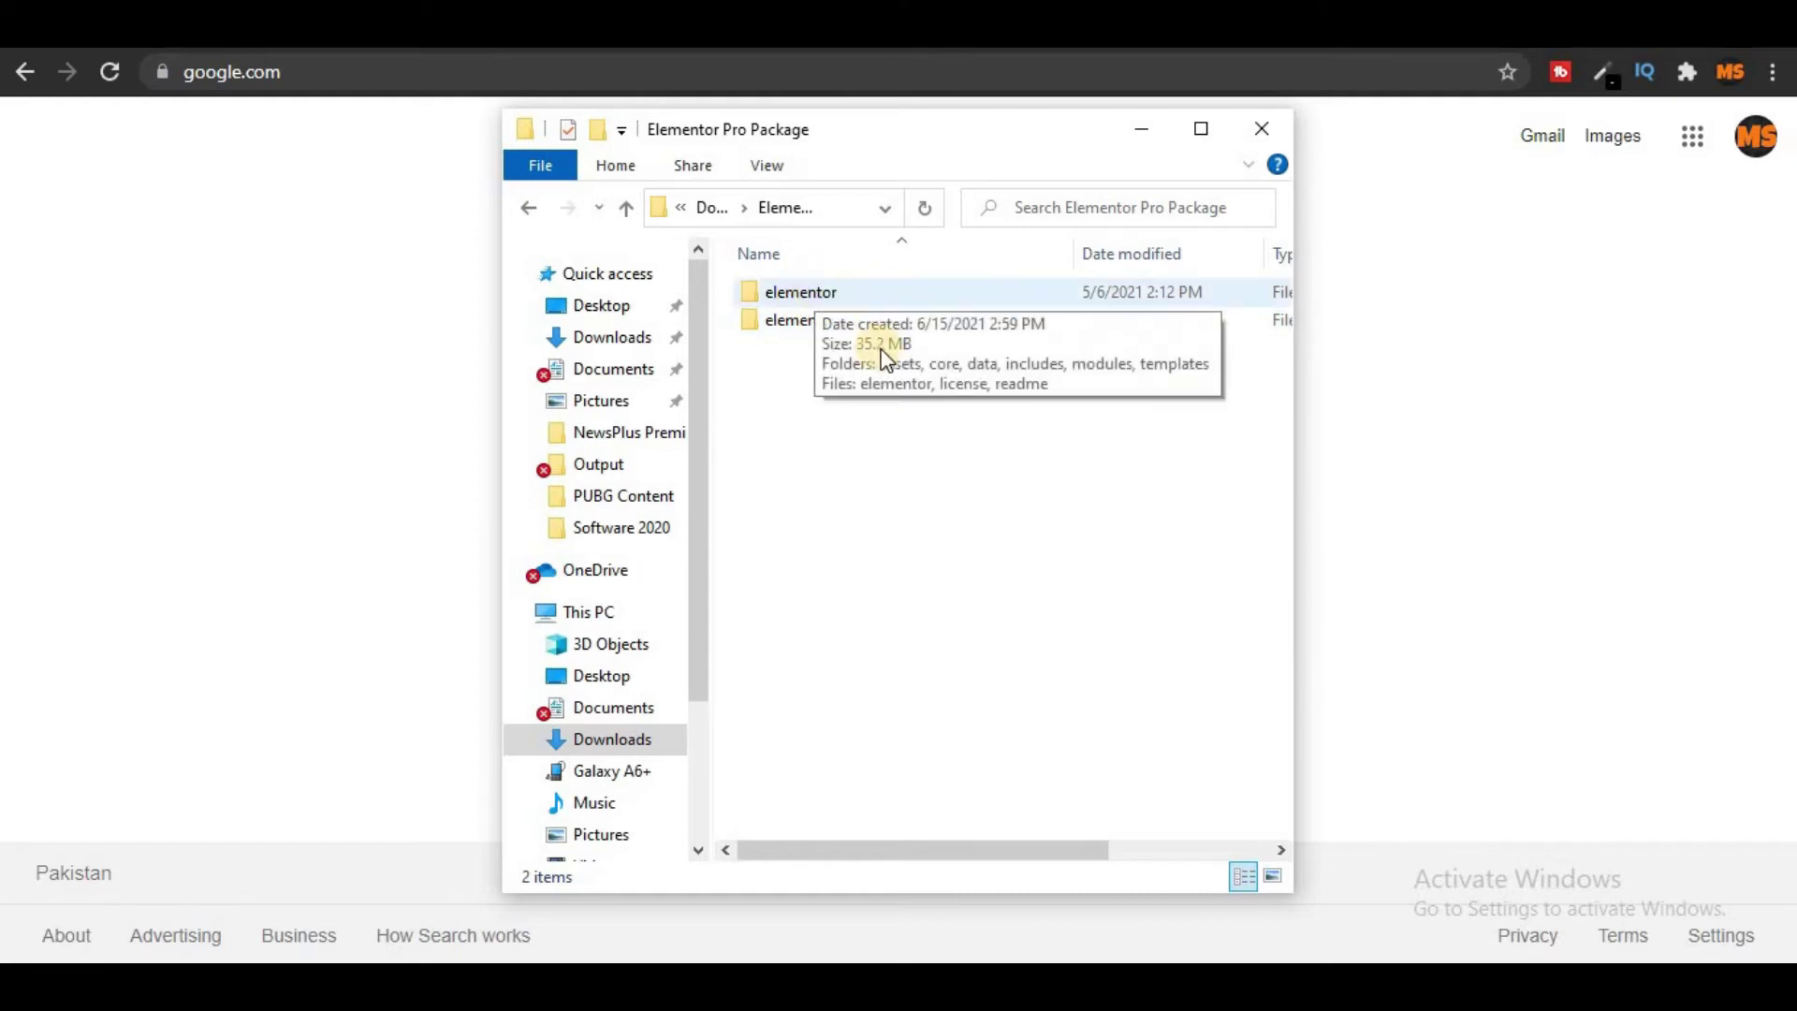
right_click(812, 292)
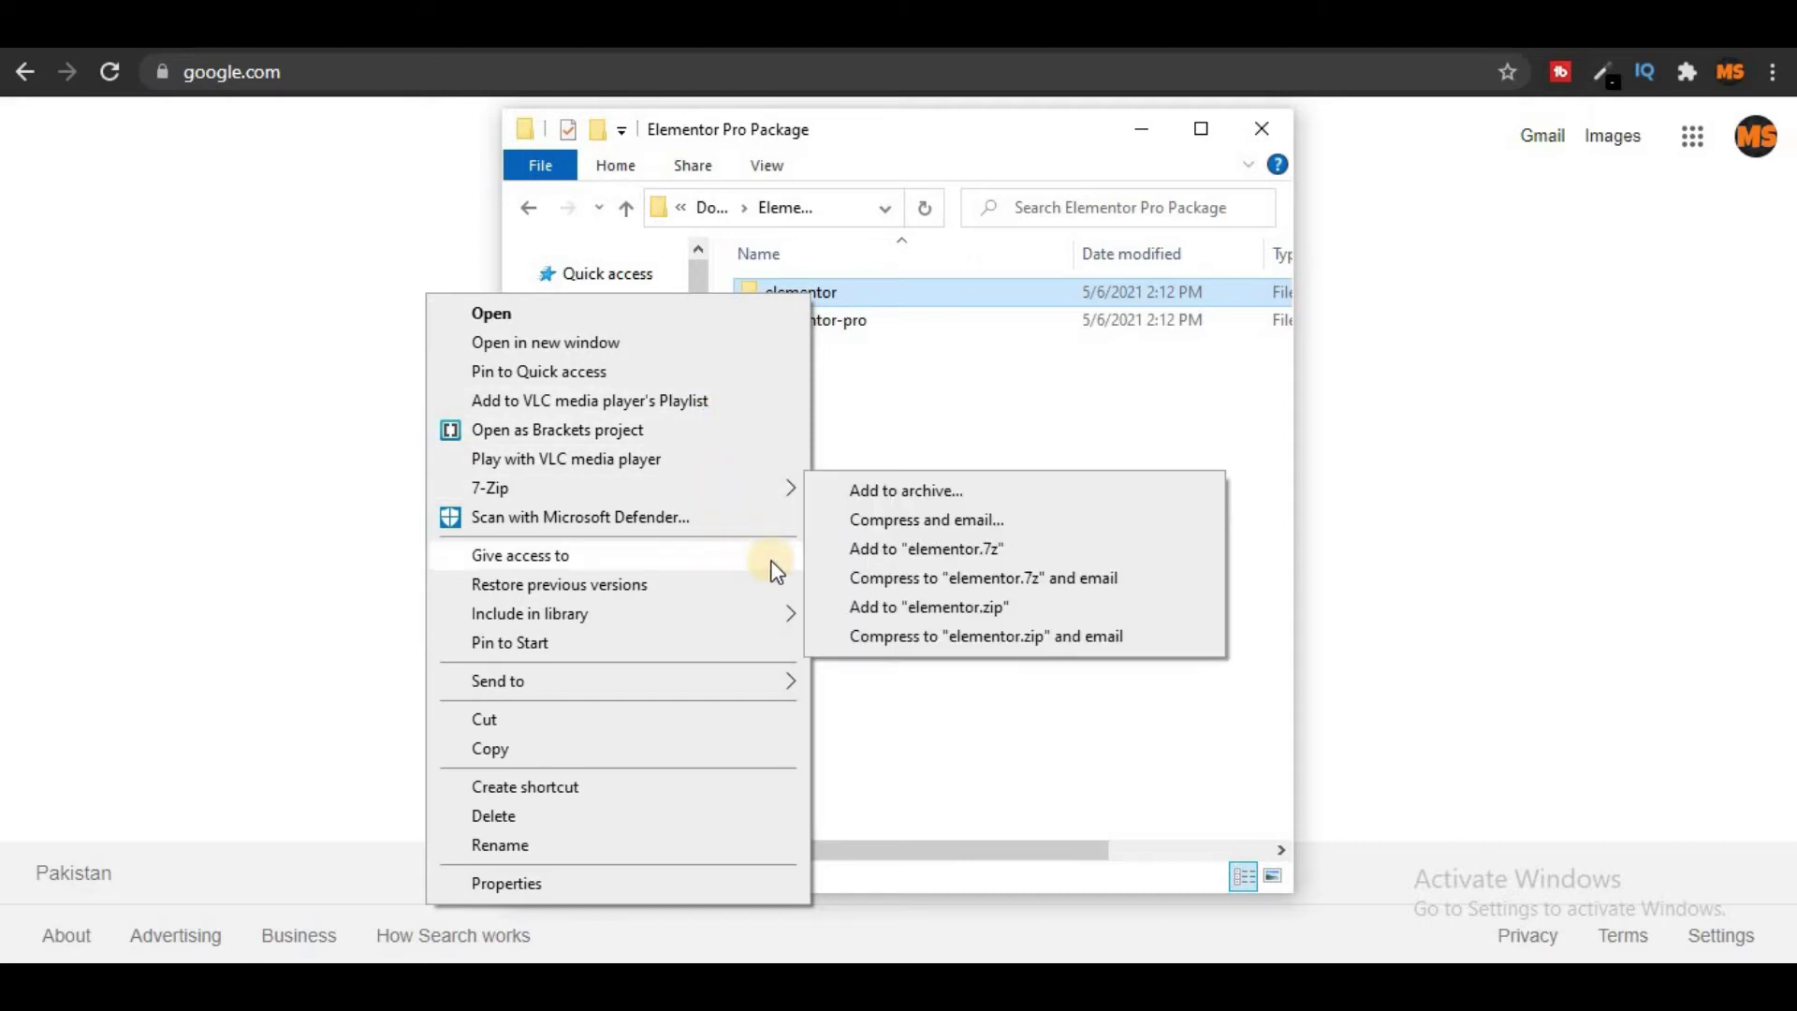
mouse_move(715, 486)
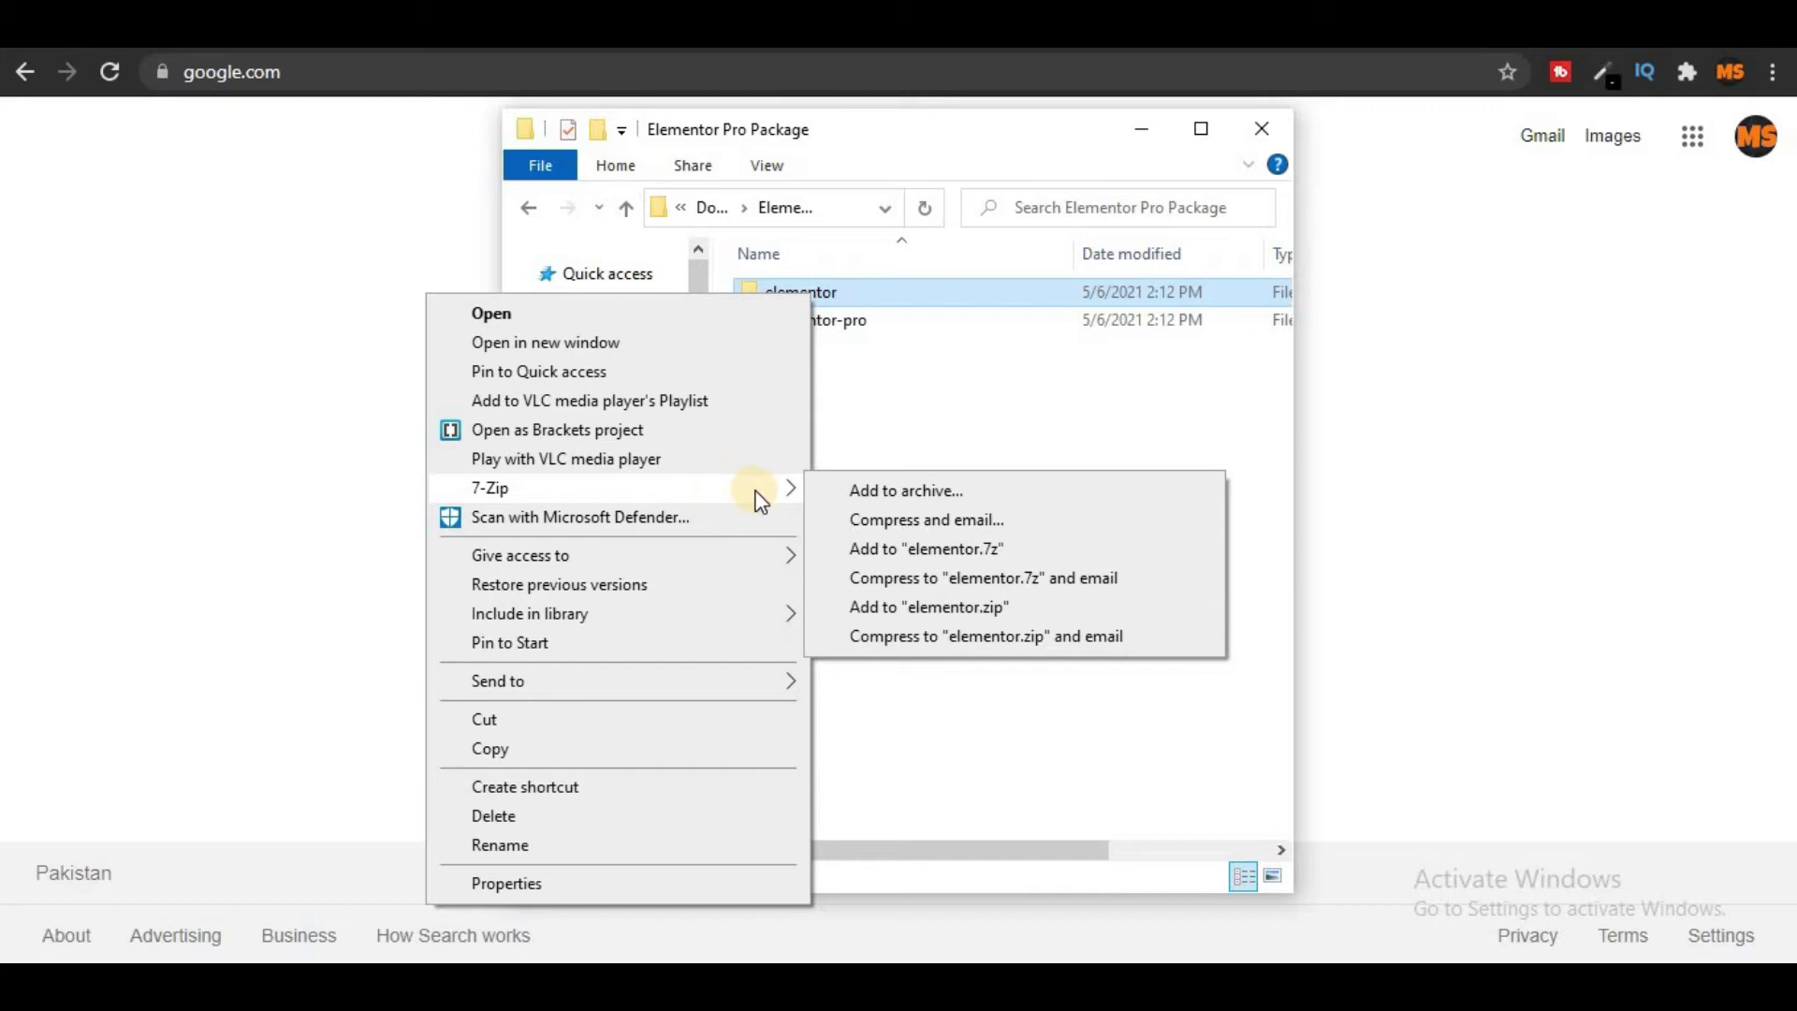
click(918, 548)
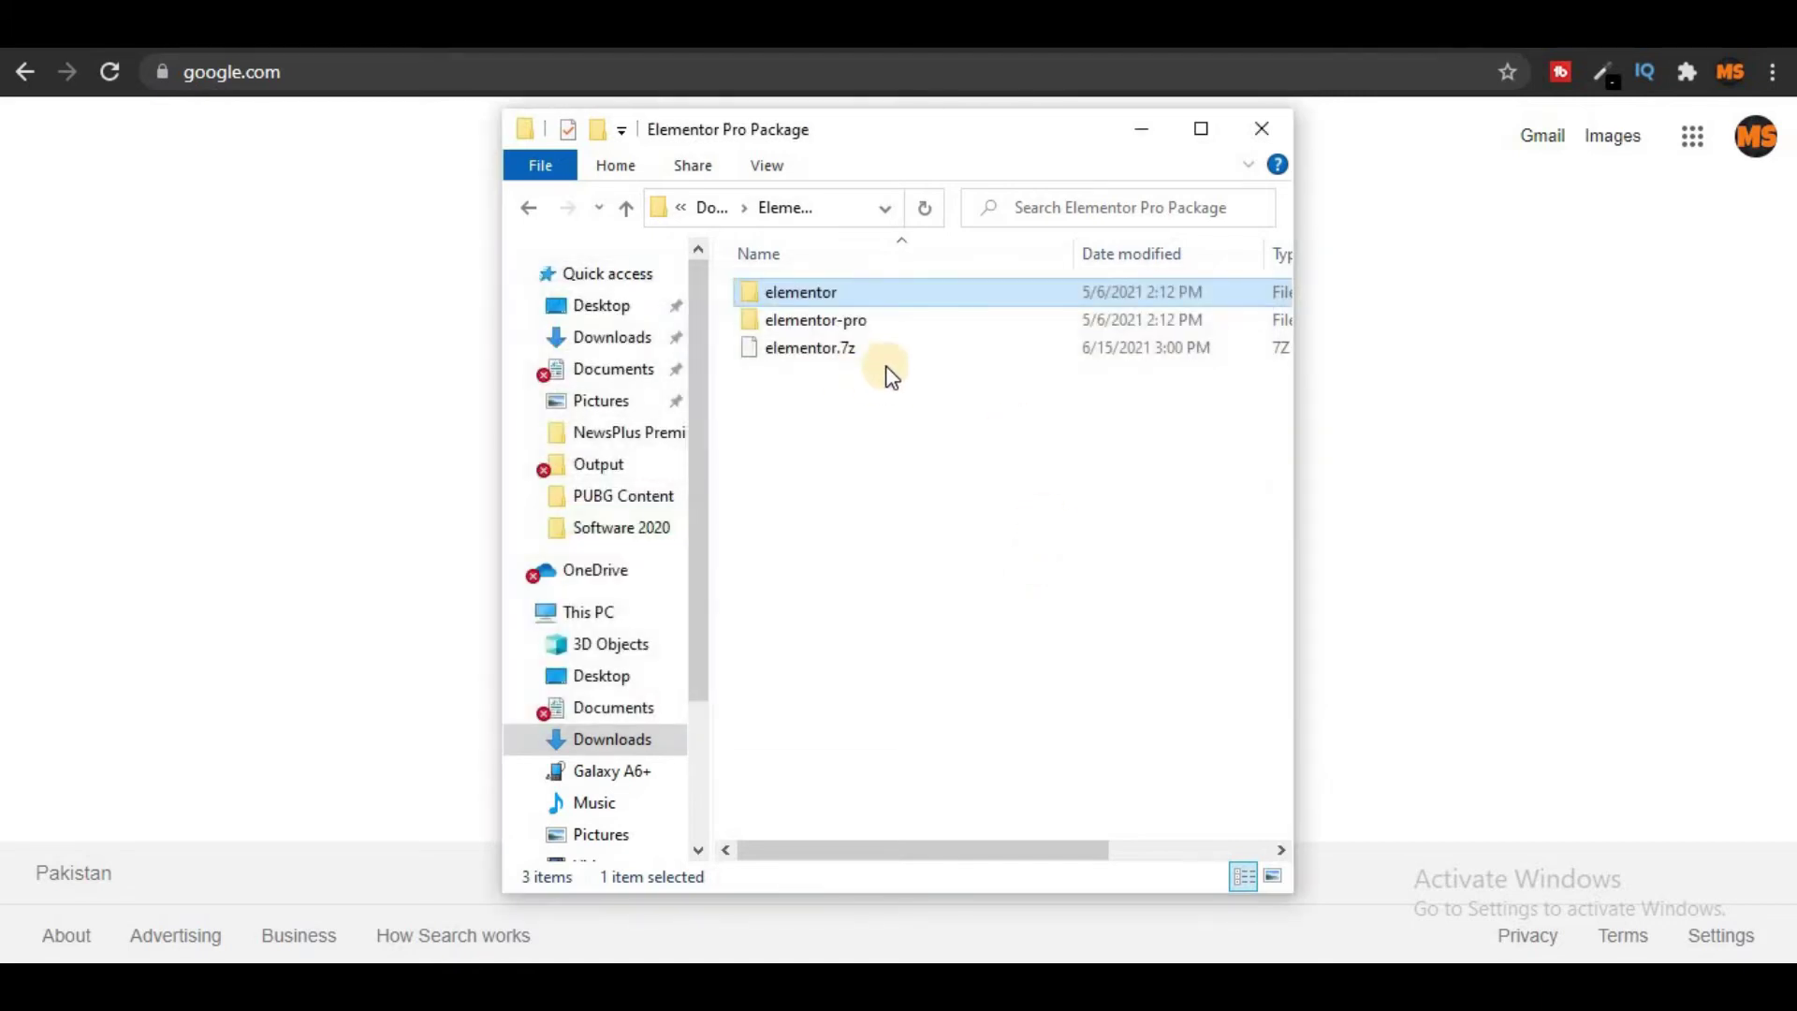
Compress the elementor-pro folder into elementor-pro.7z with 7-Zip.
click(818, 320)
right_click(818, 320)
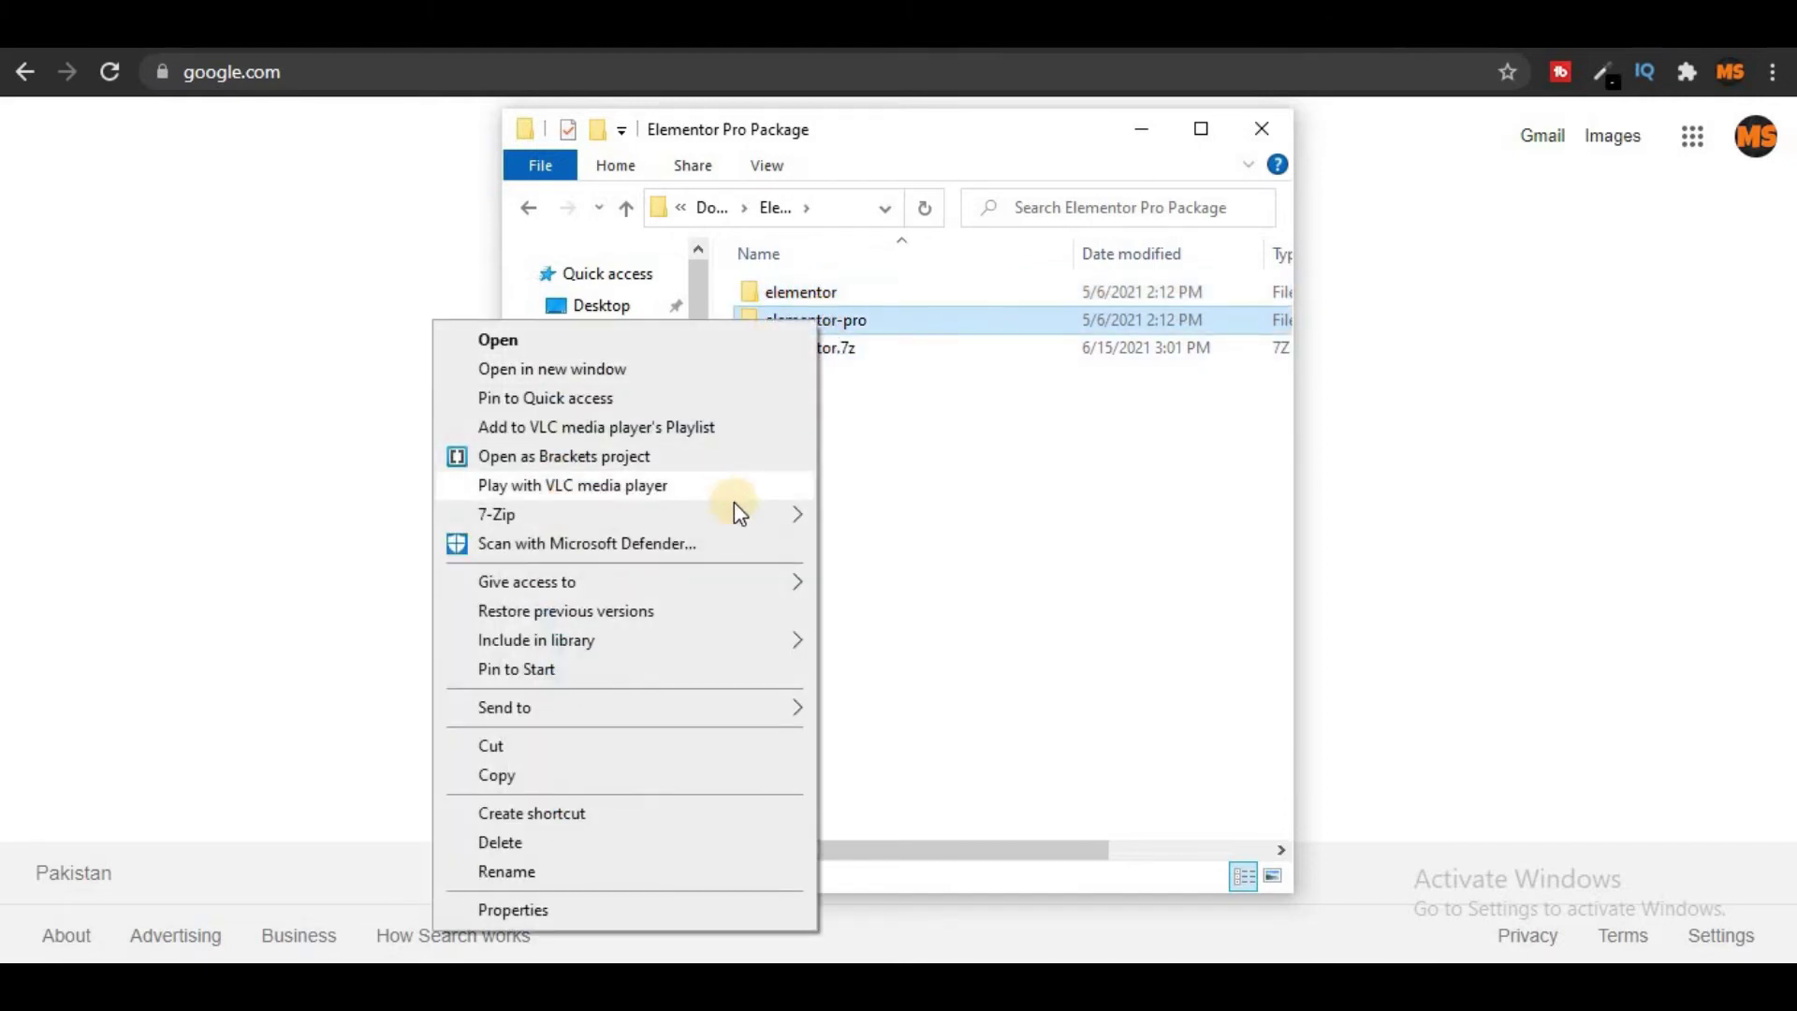
mouse_move(788, 517)
click(899, 574)
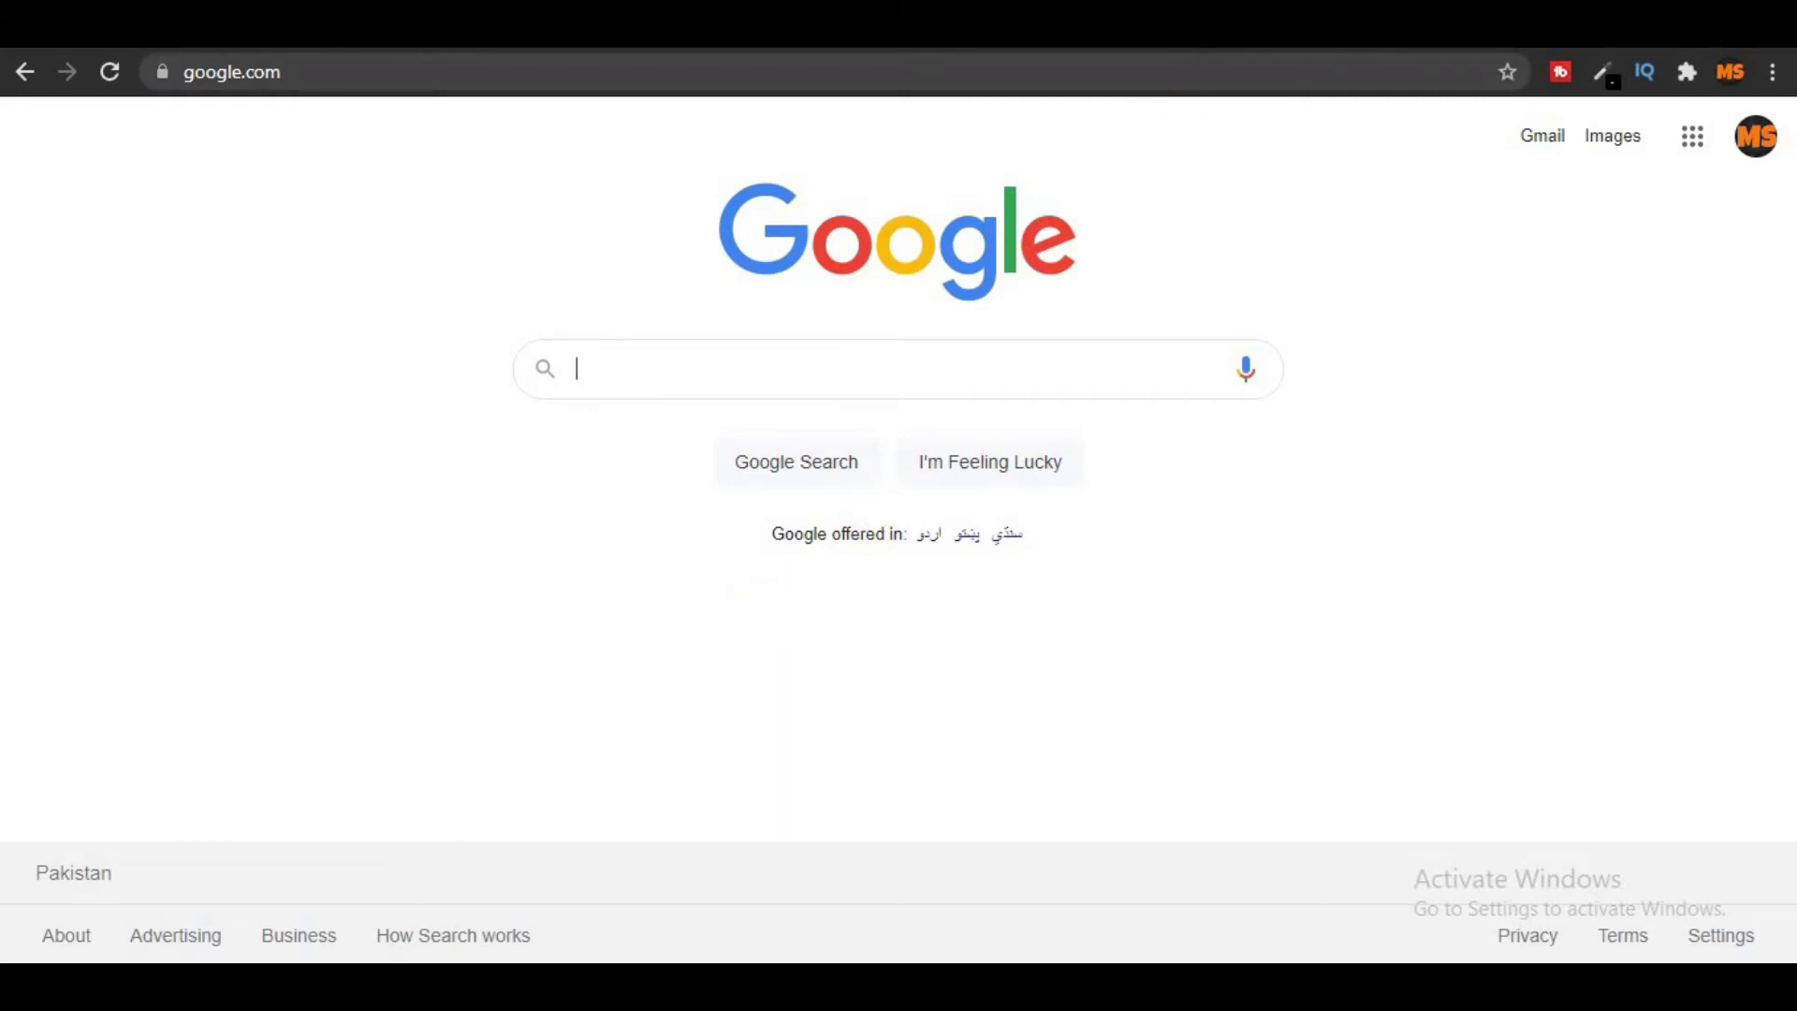
Open the decentify.co WordPress dashboard in a new browser tab and go to its page for adding plugins.
key(ctrl+t)
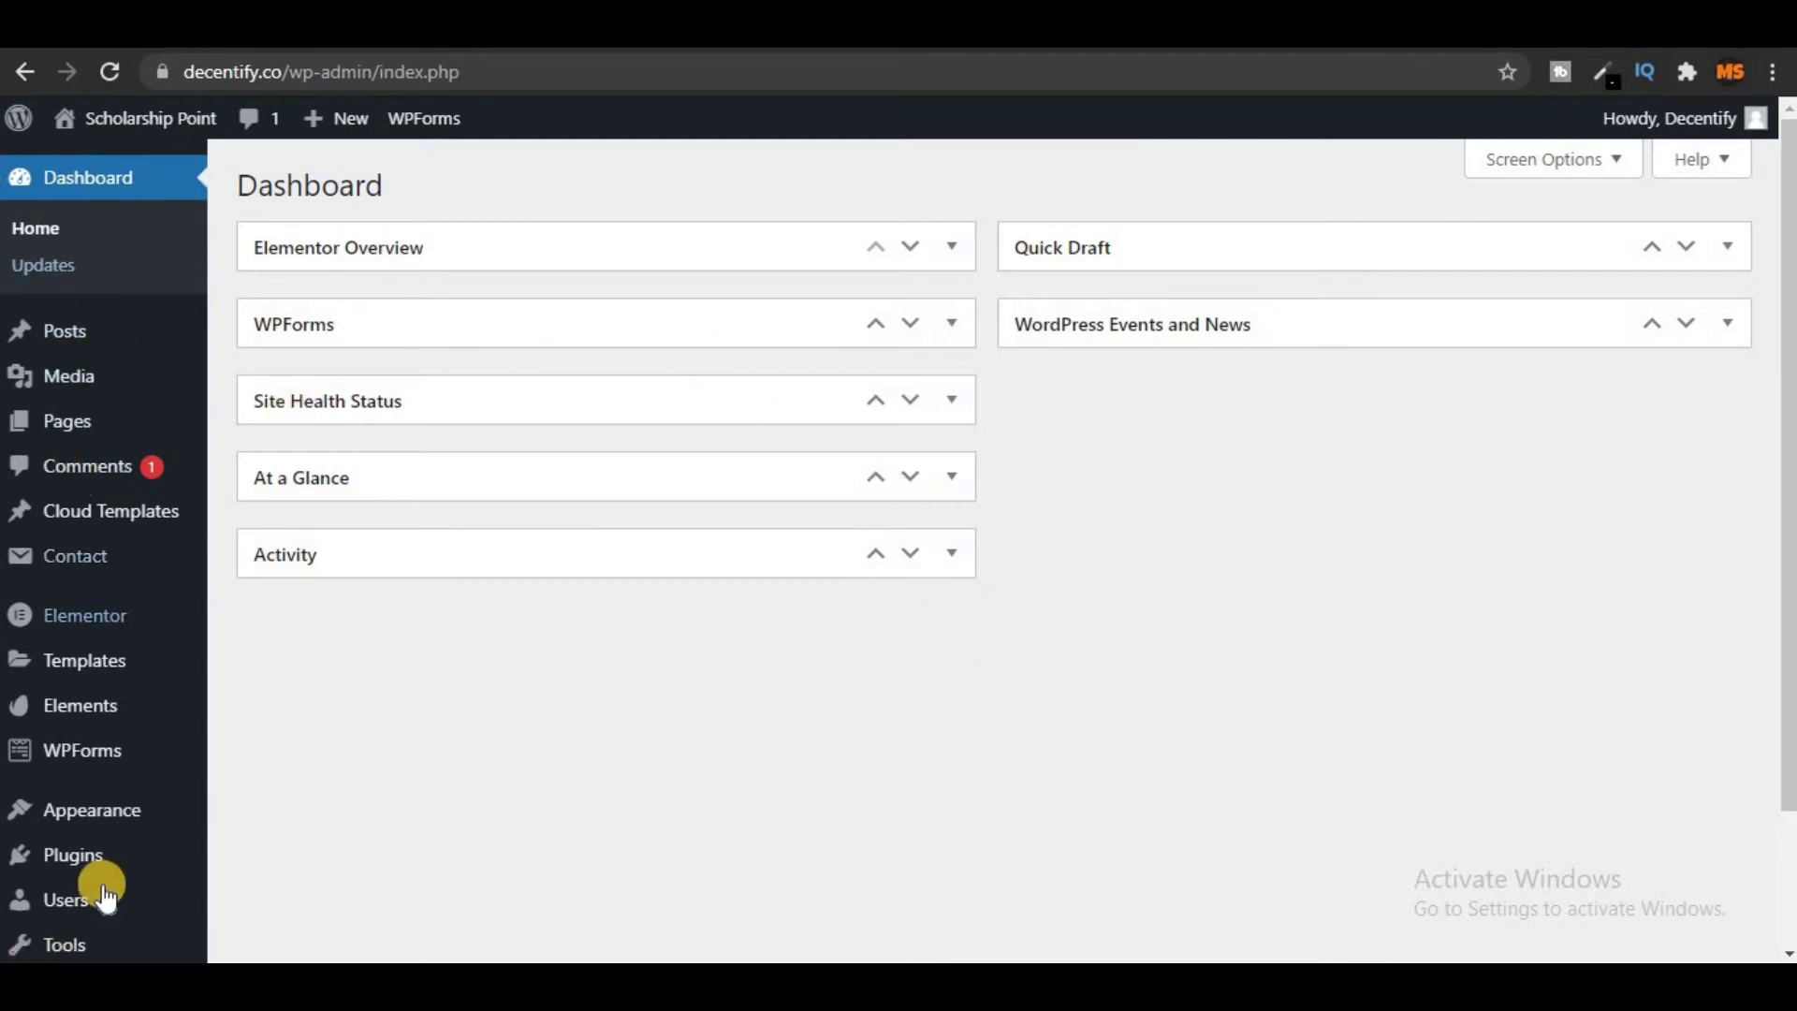
mouse_move(109, 869)
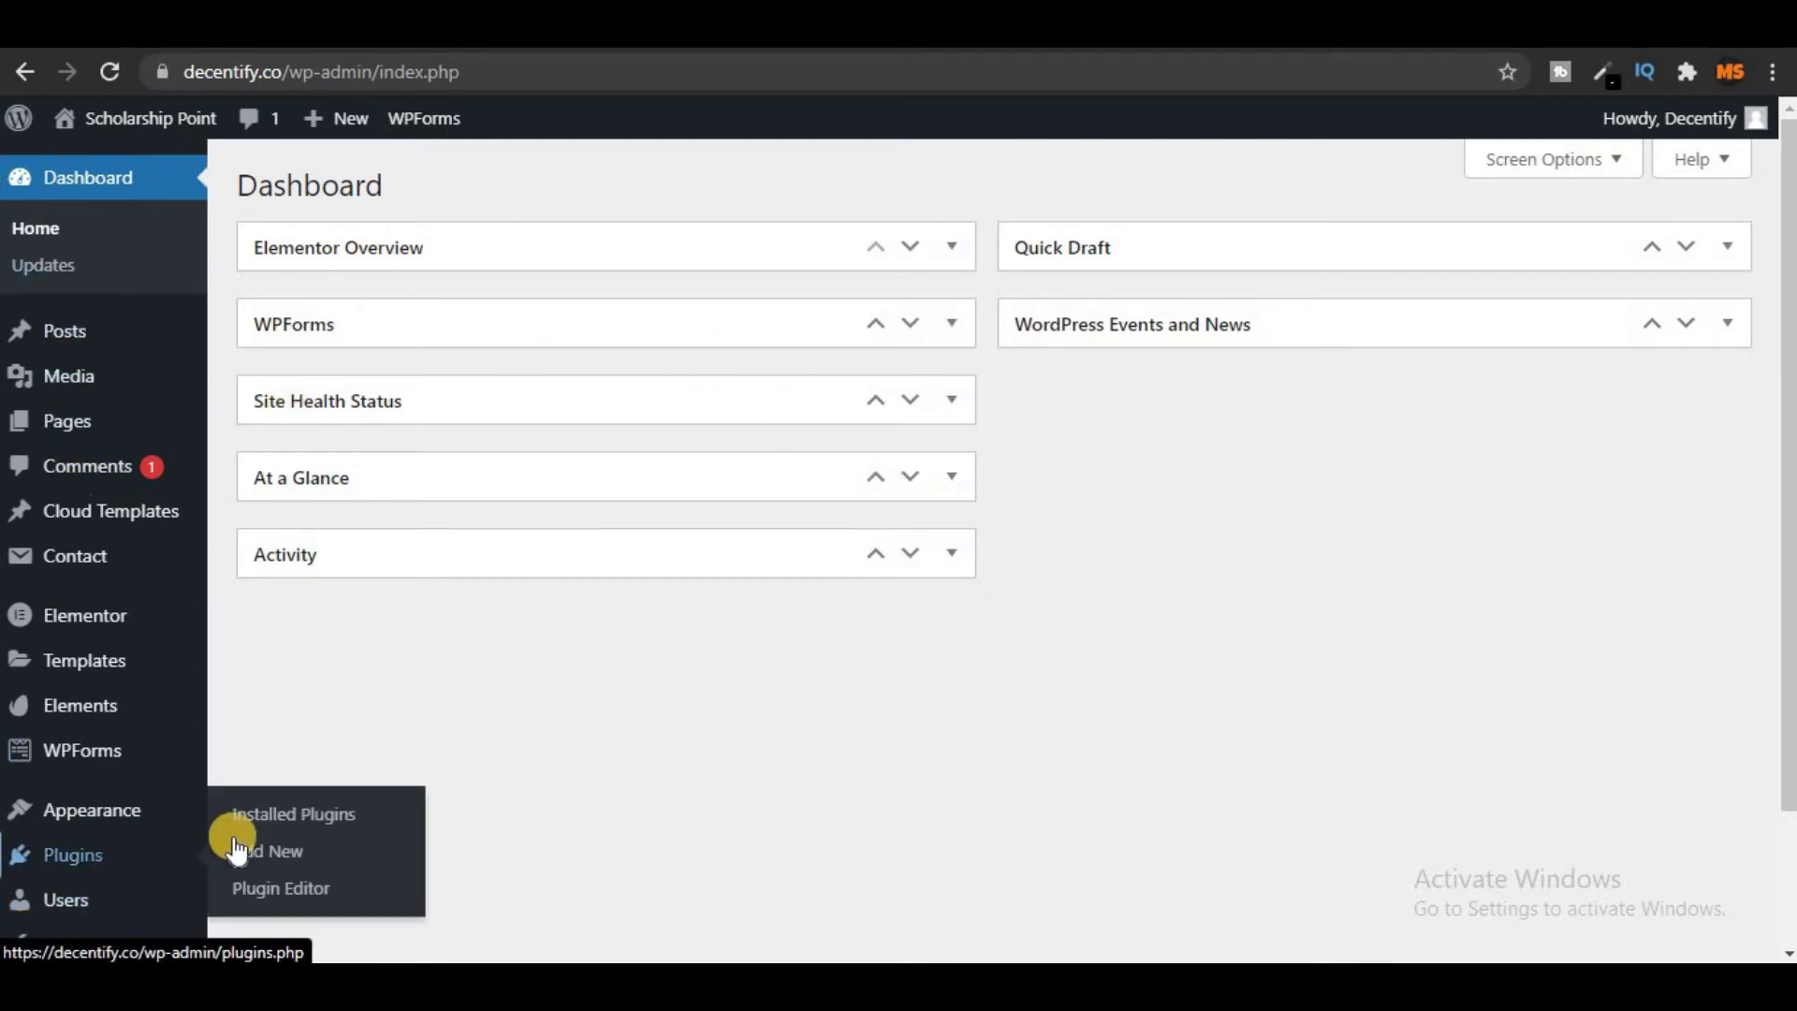
click(266, 852)
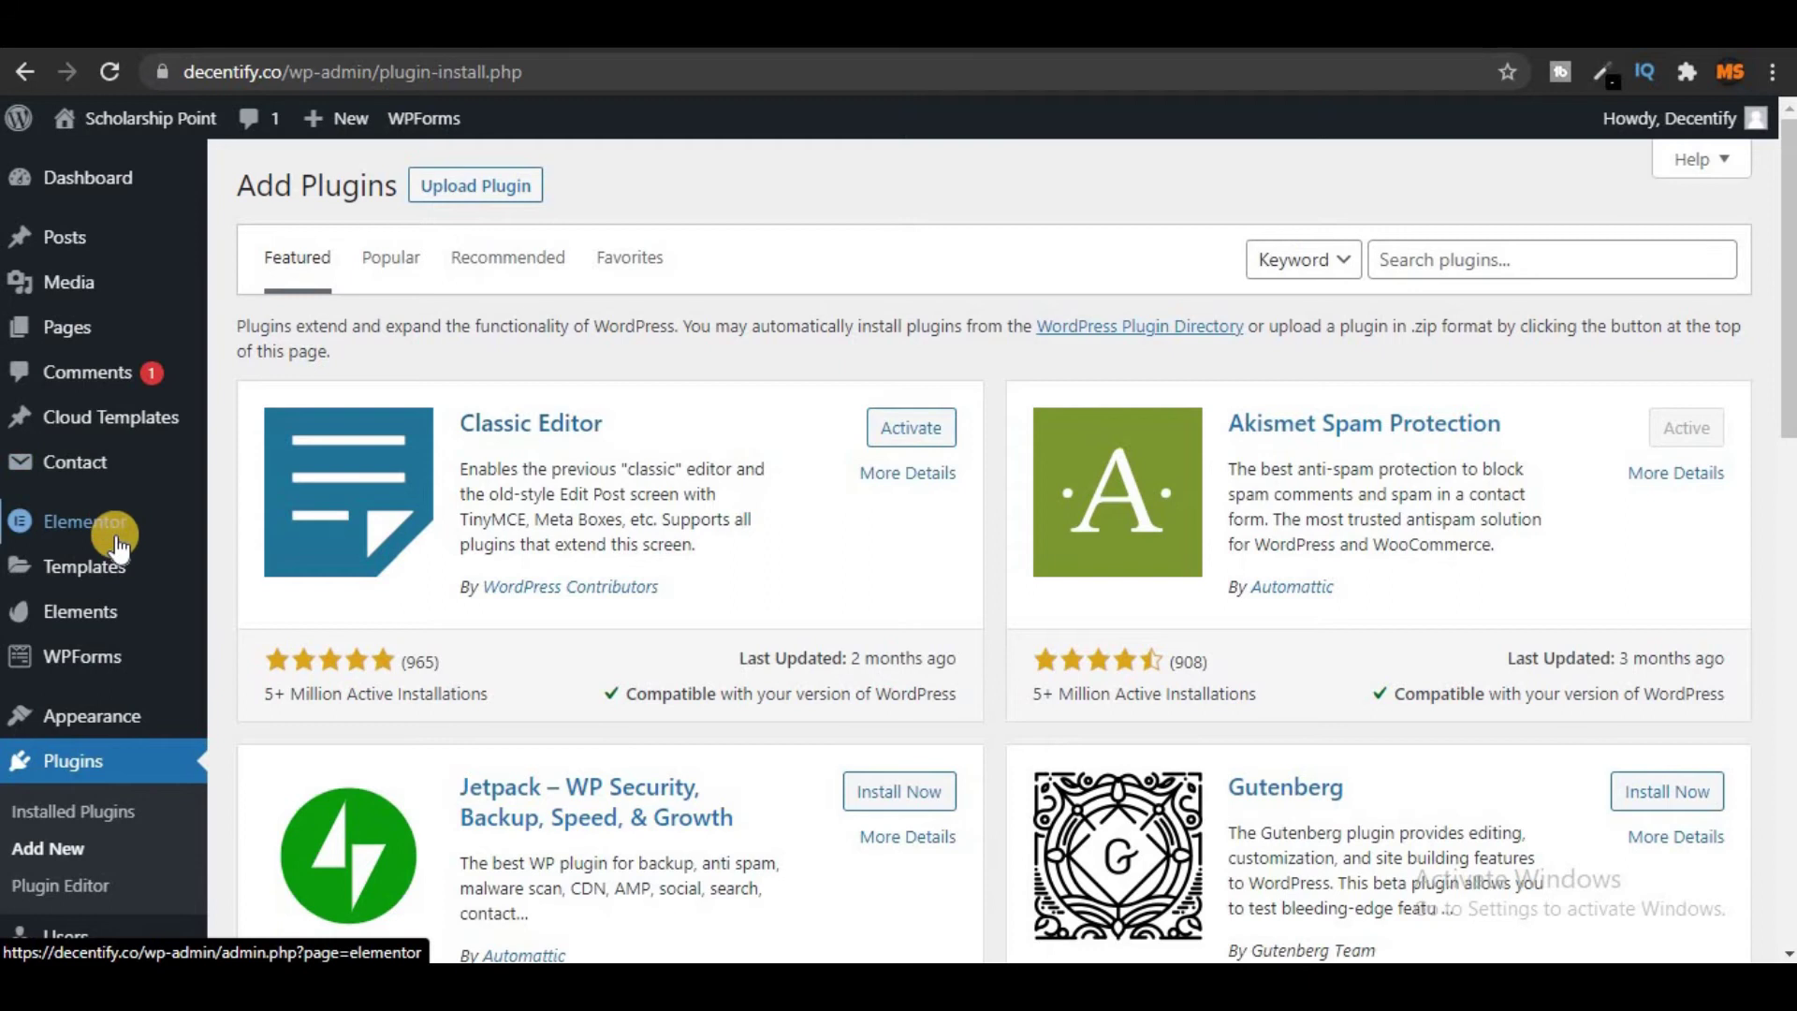
mouse_move(101, 538)
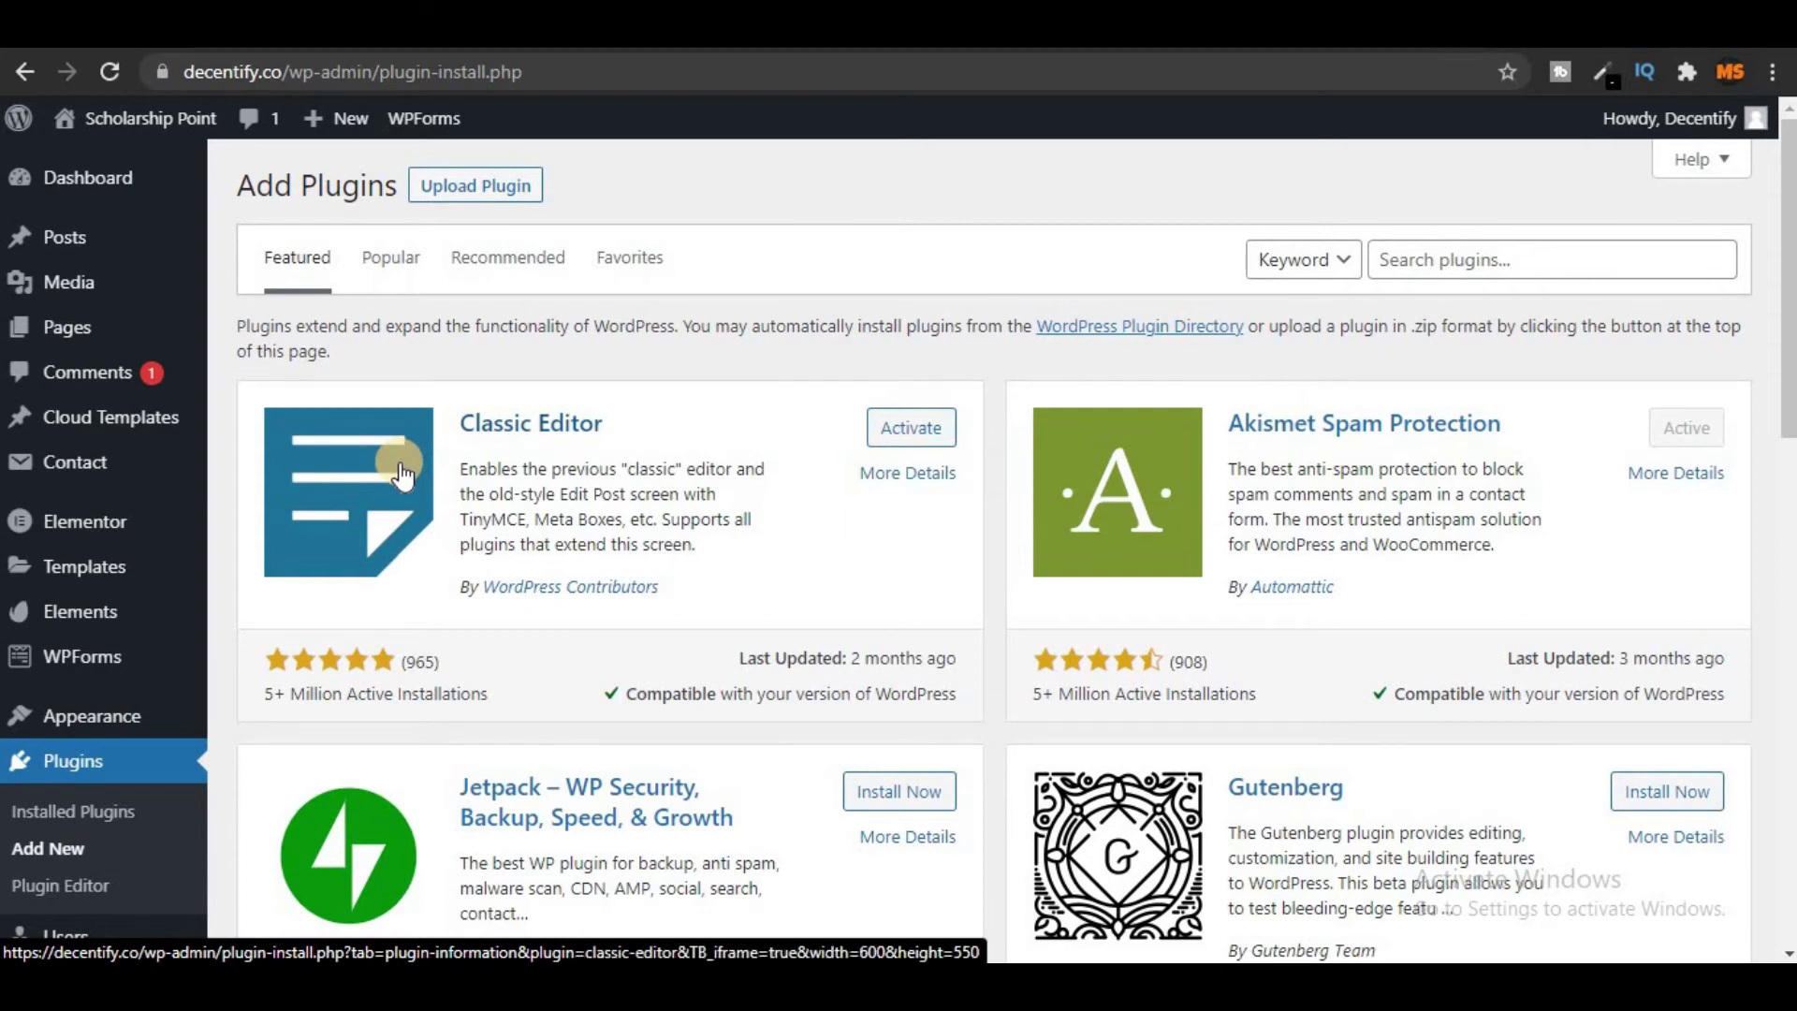
Try to upload and install elementor.7z from the Elementor Pro Package folder as a plugin, with all file types listed.
click(506, 194)
click(814, 421)
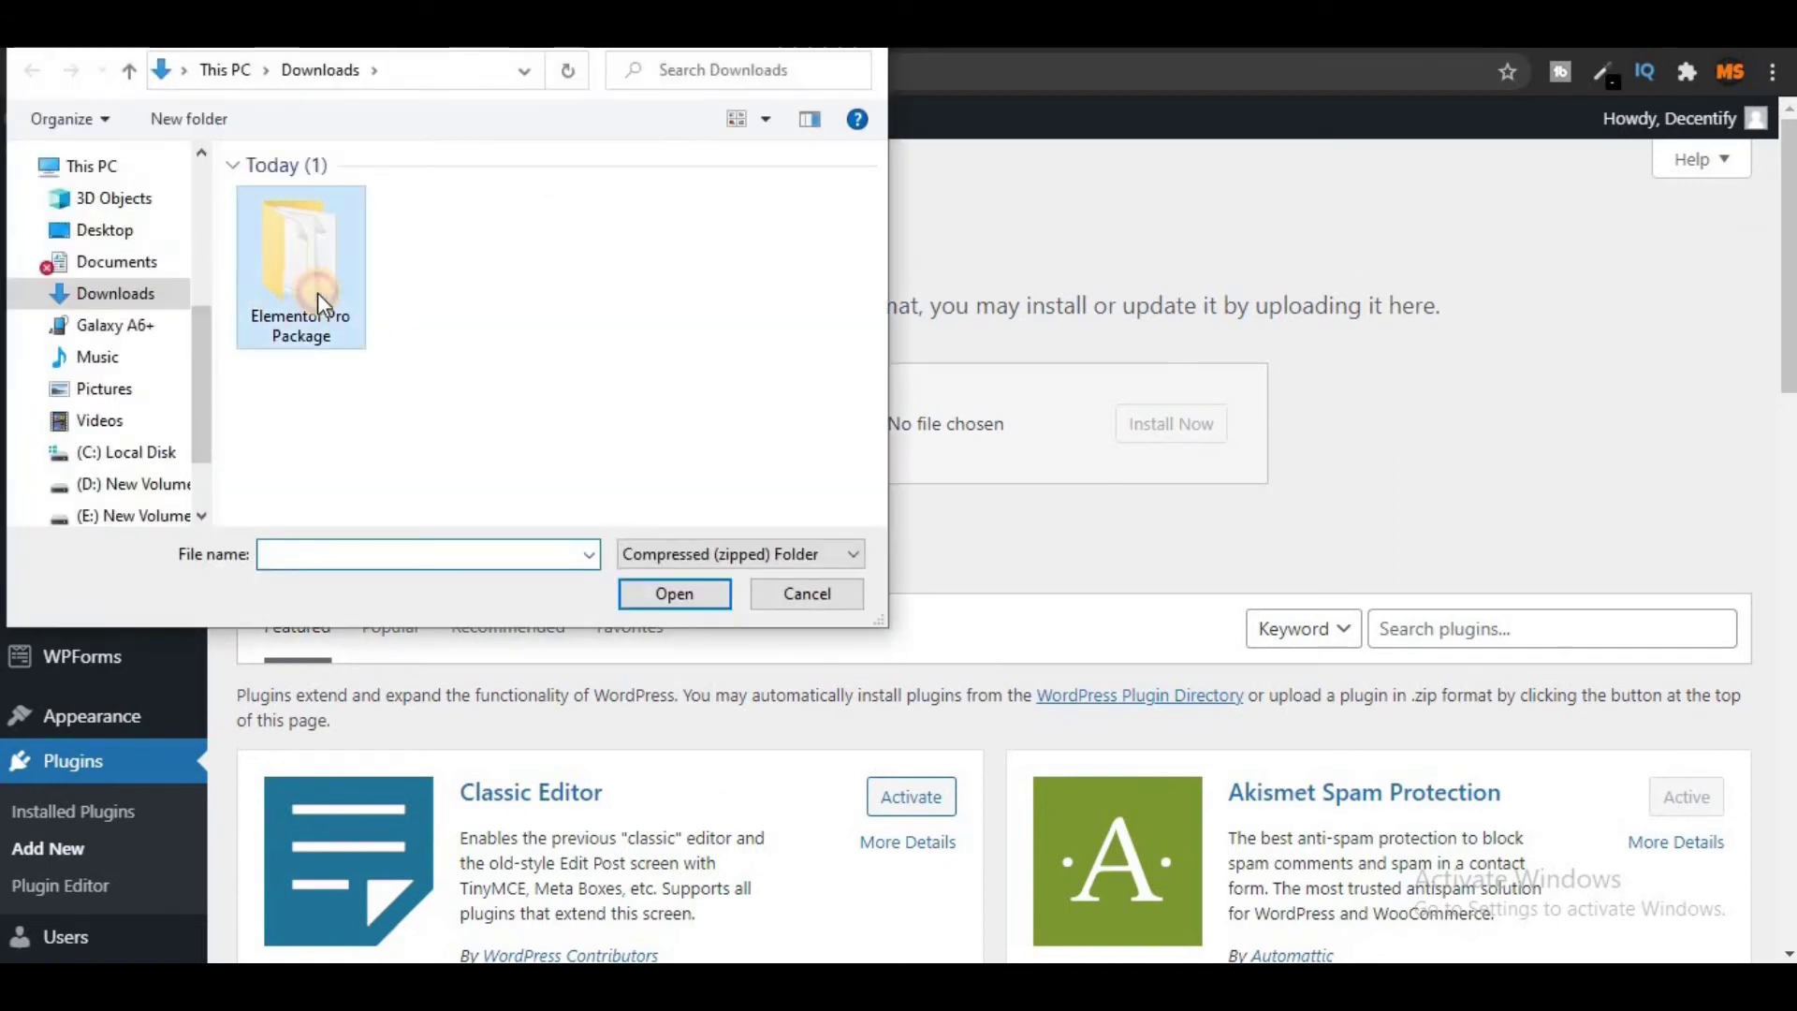
double_click(317, 292)
click(721, 563)
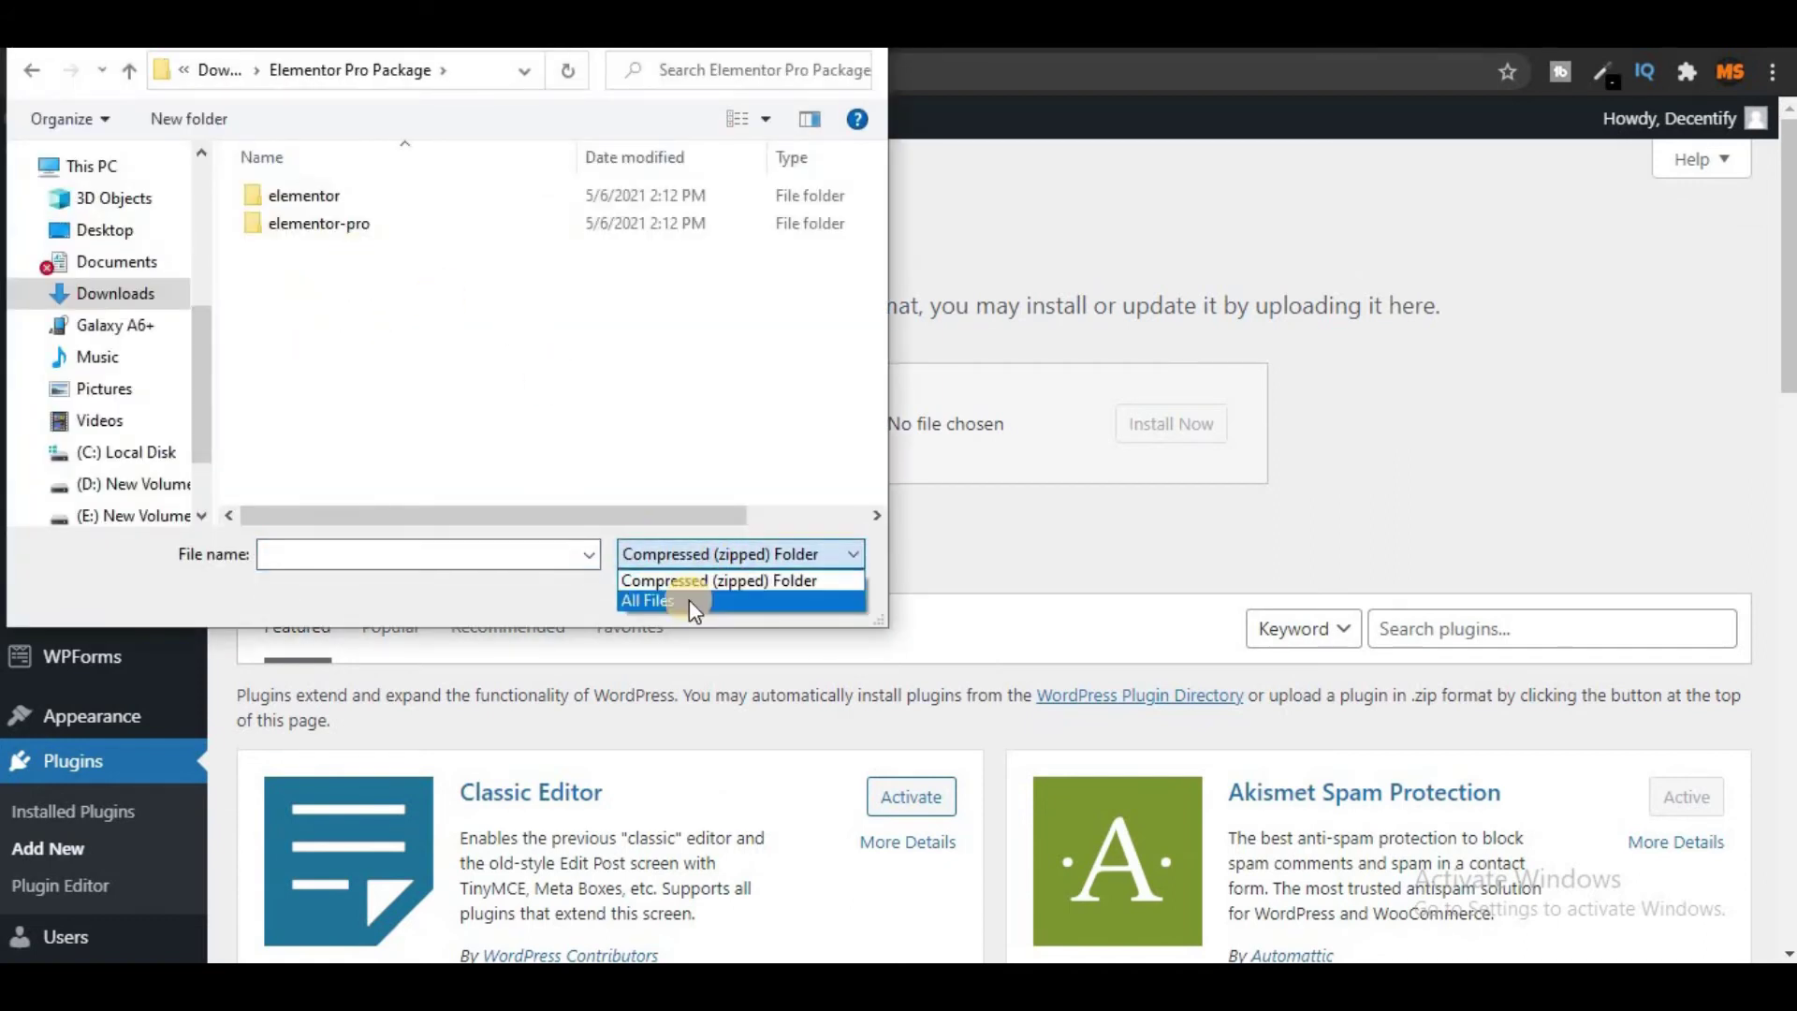
click(689, 599)
click(357, 250)
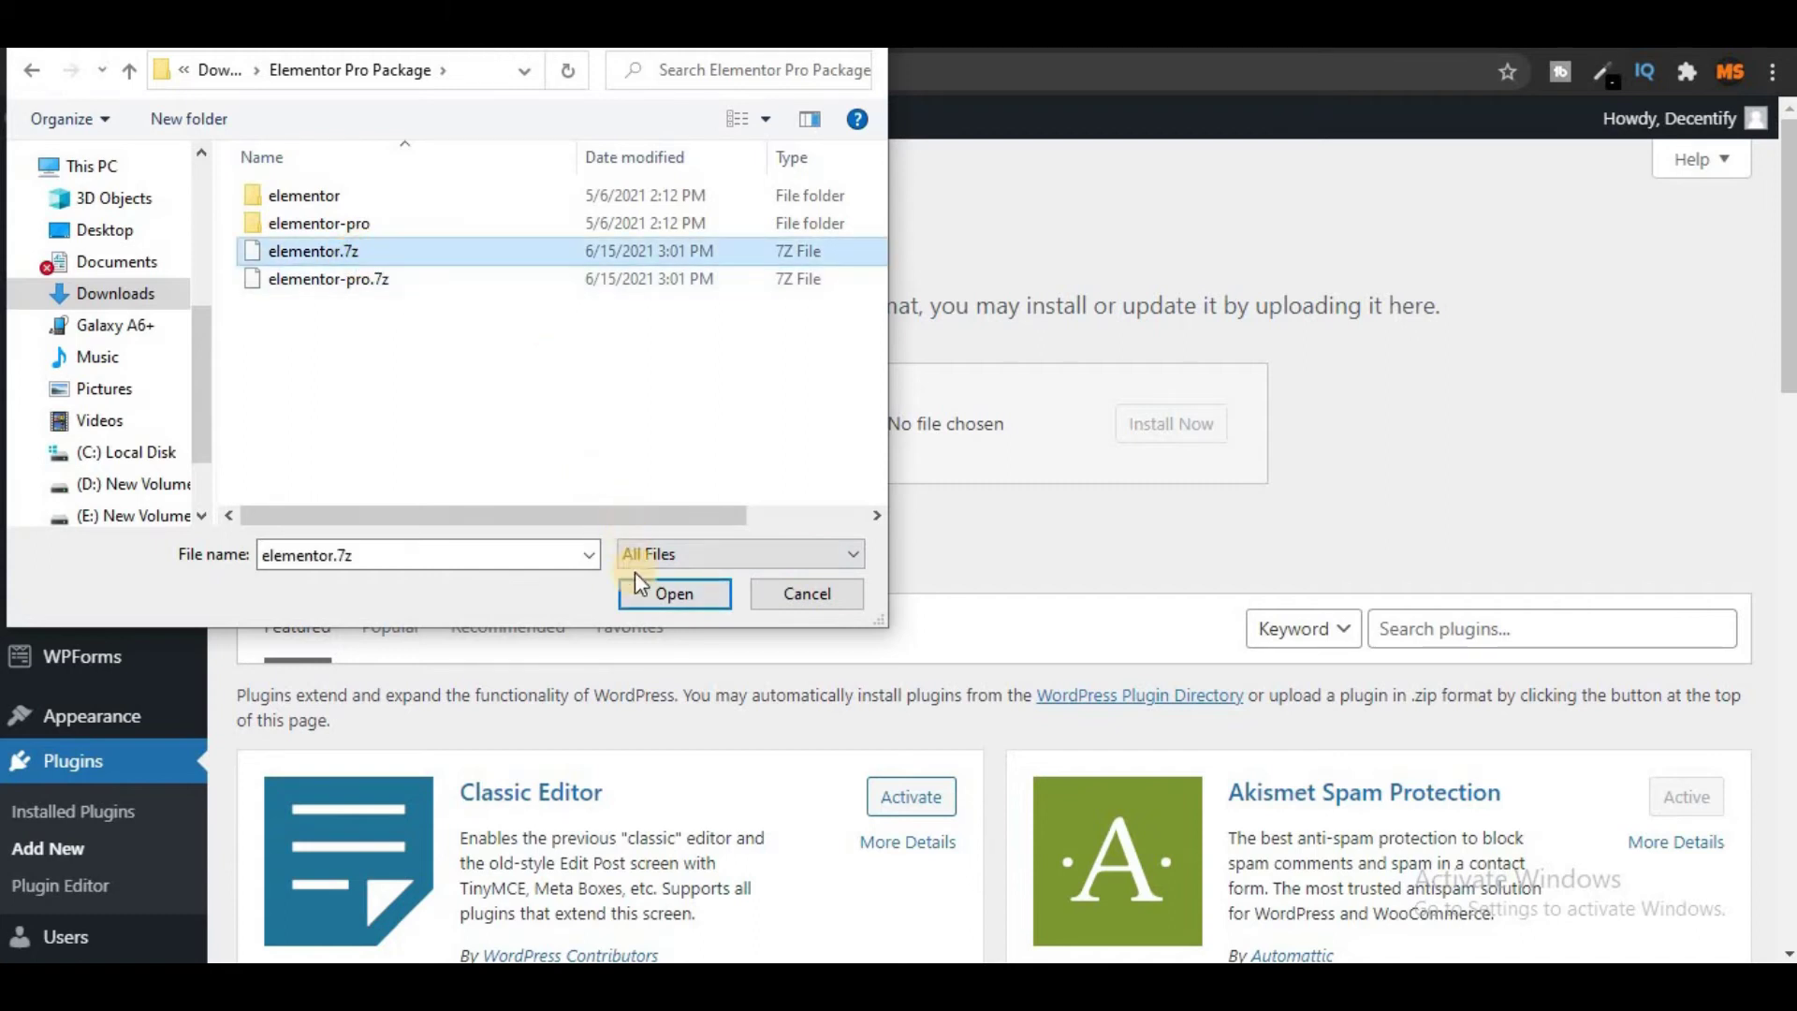
click(660, 595)
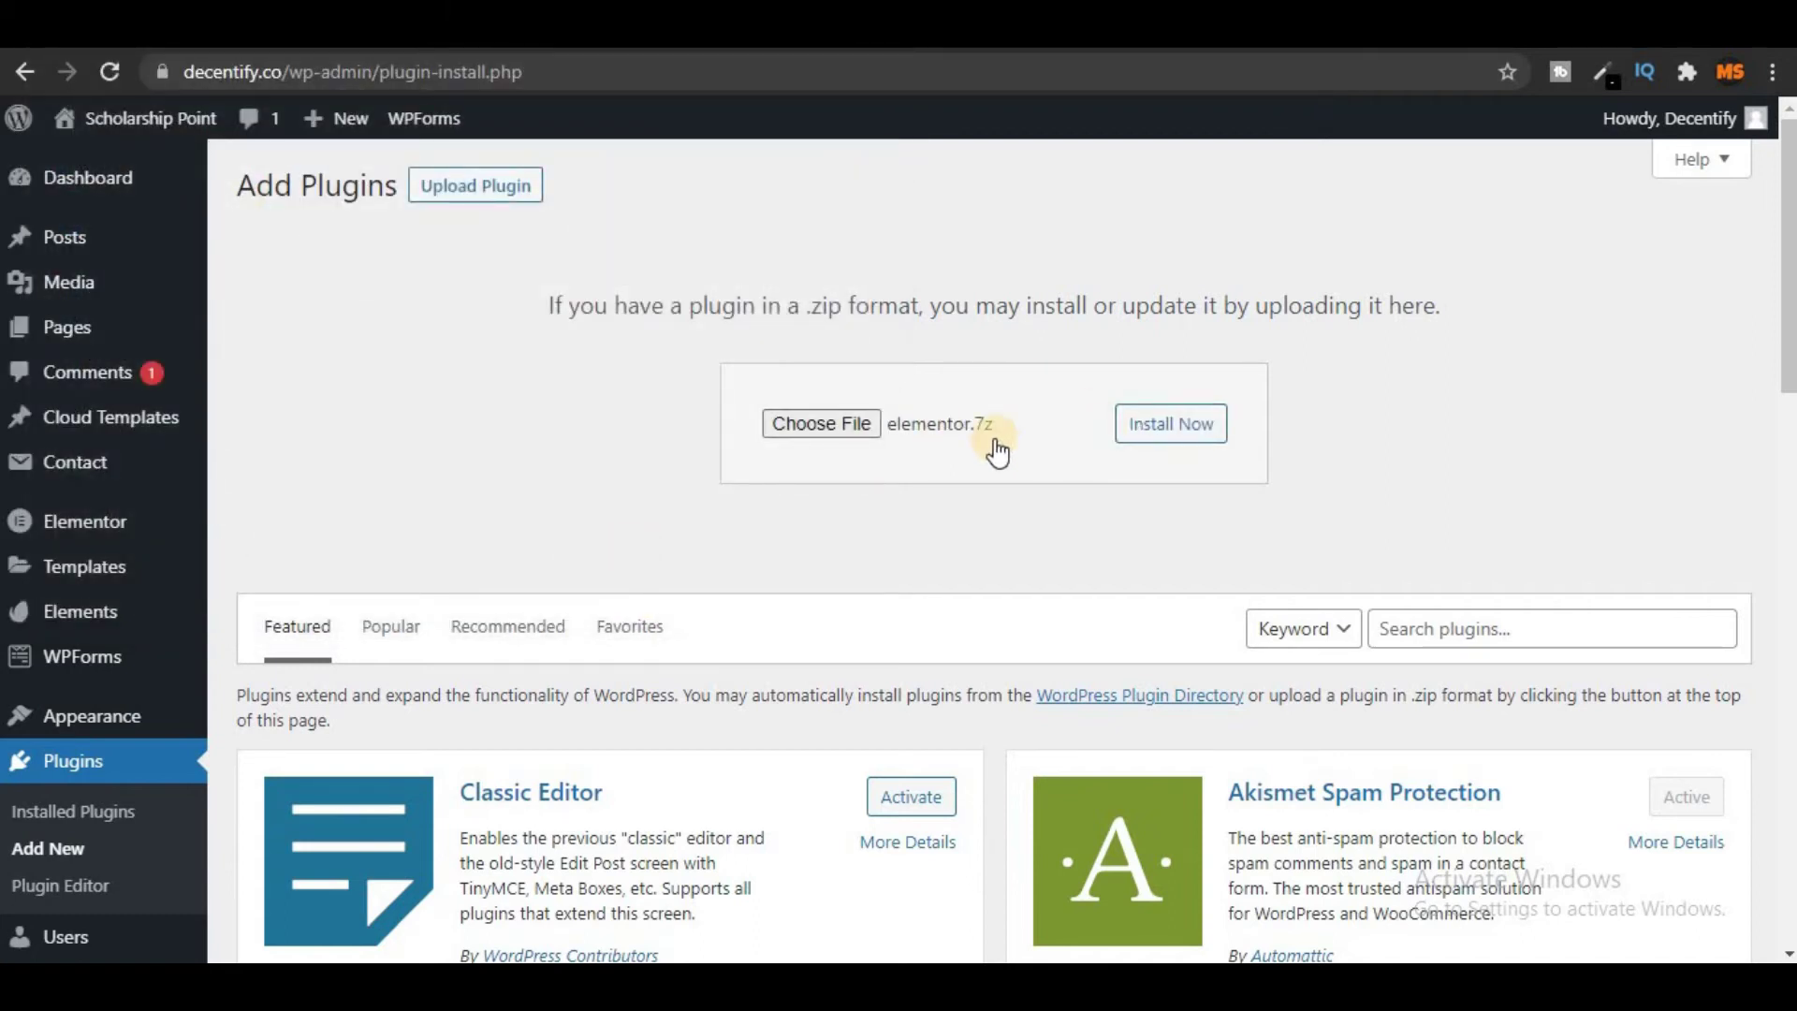
click(1158, 434)
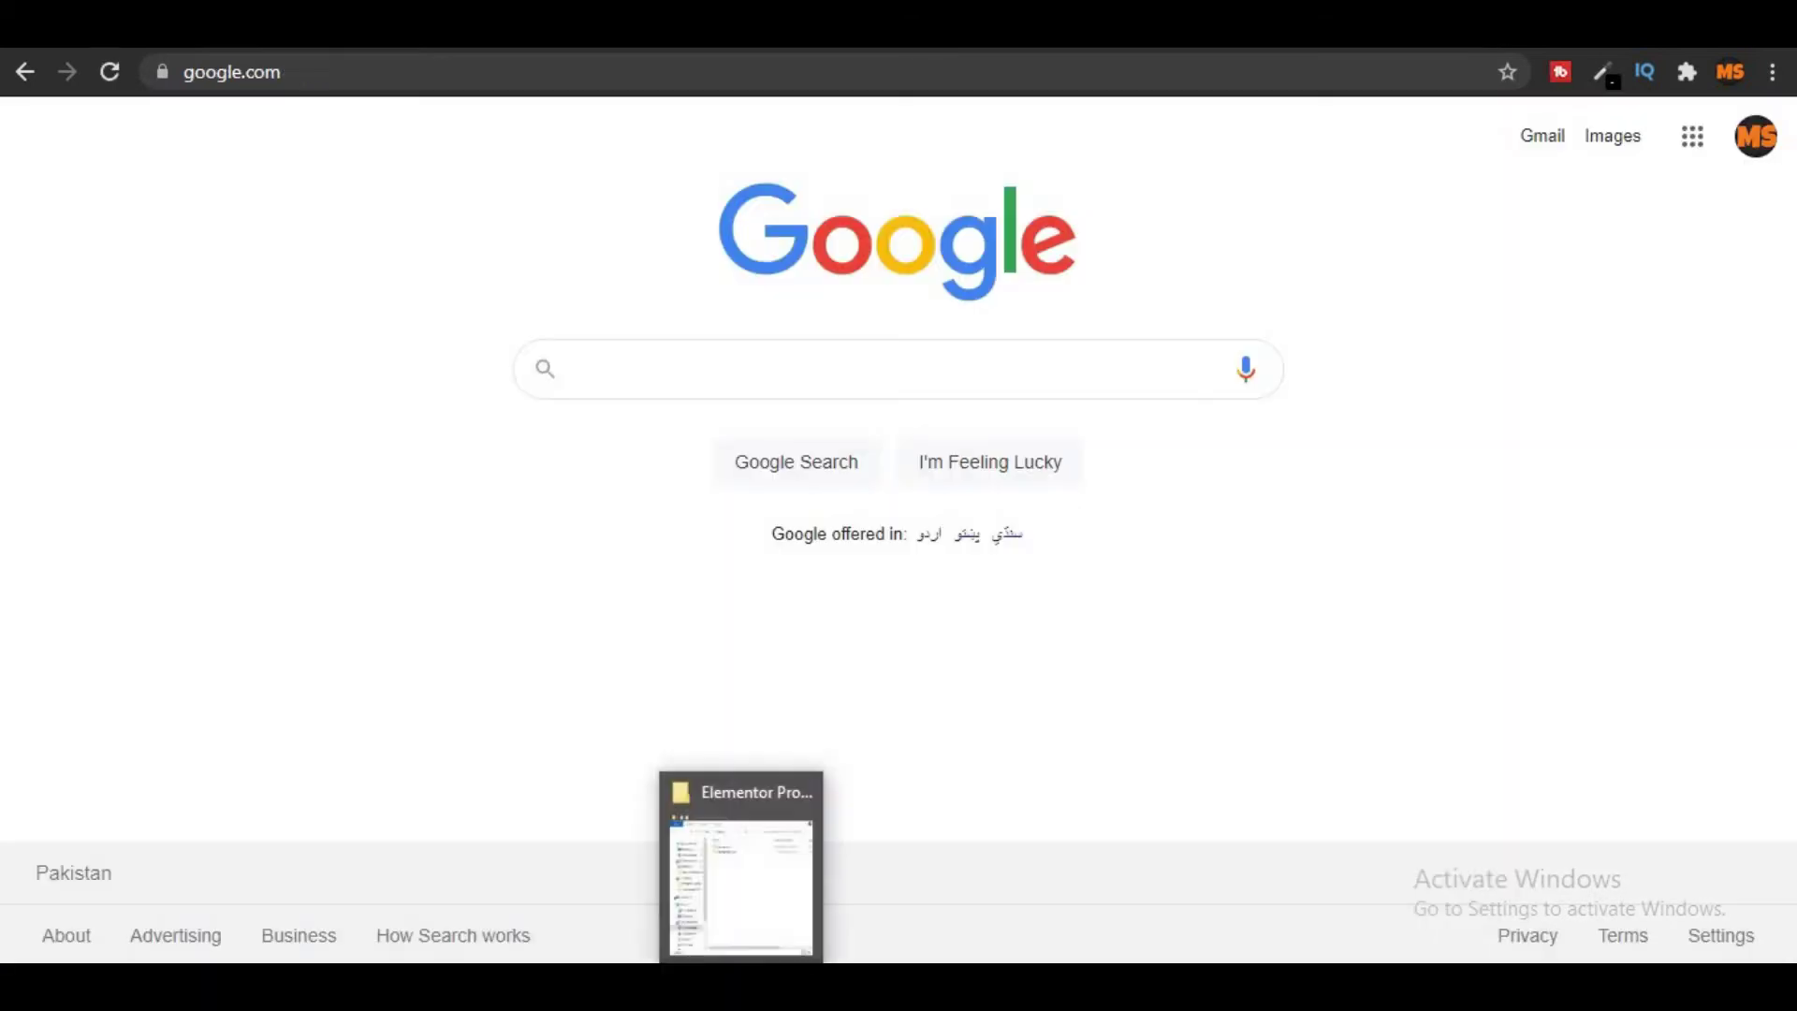
Return to the Elementor Pro Package folder in File Explorer and compress the elementor folder into a zip file.
click(739, 871)
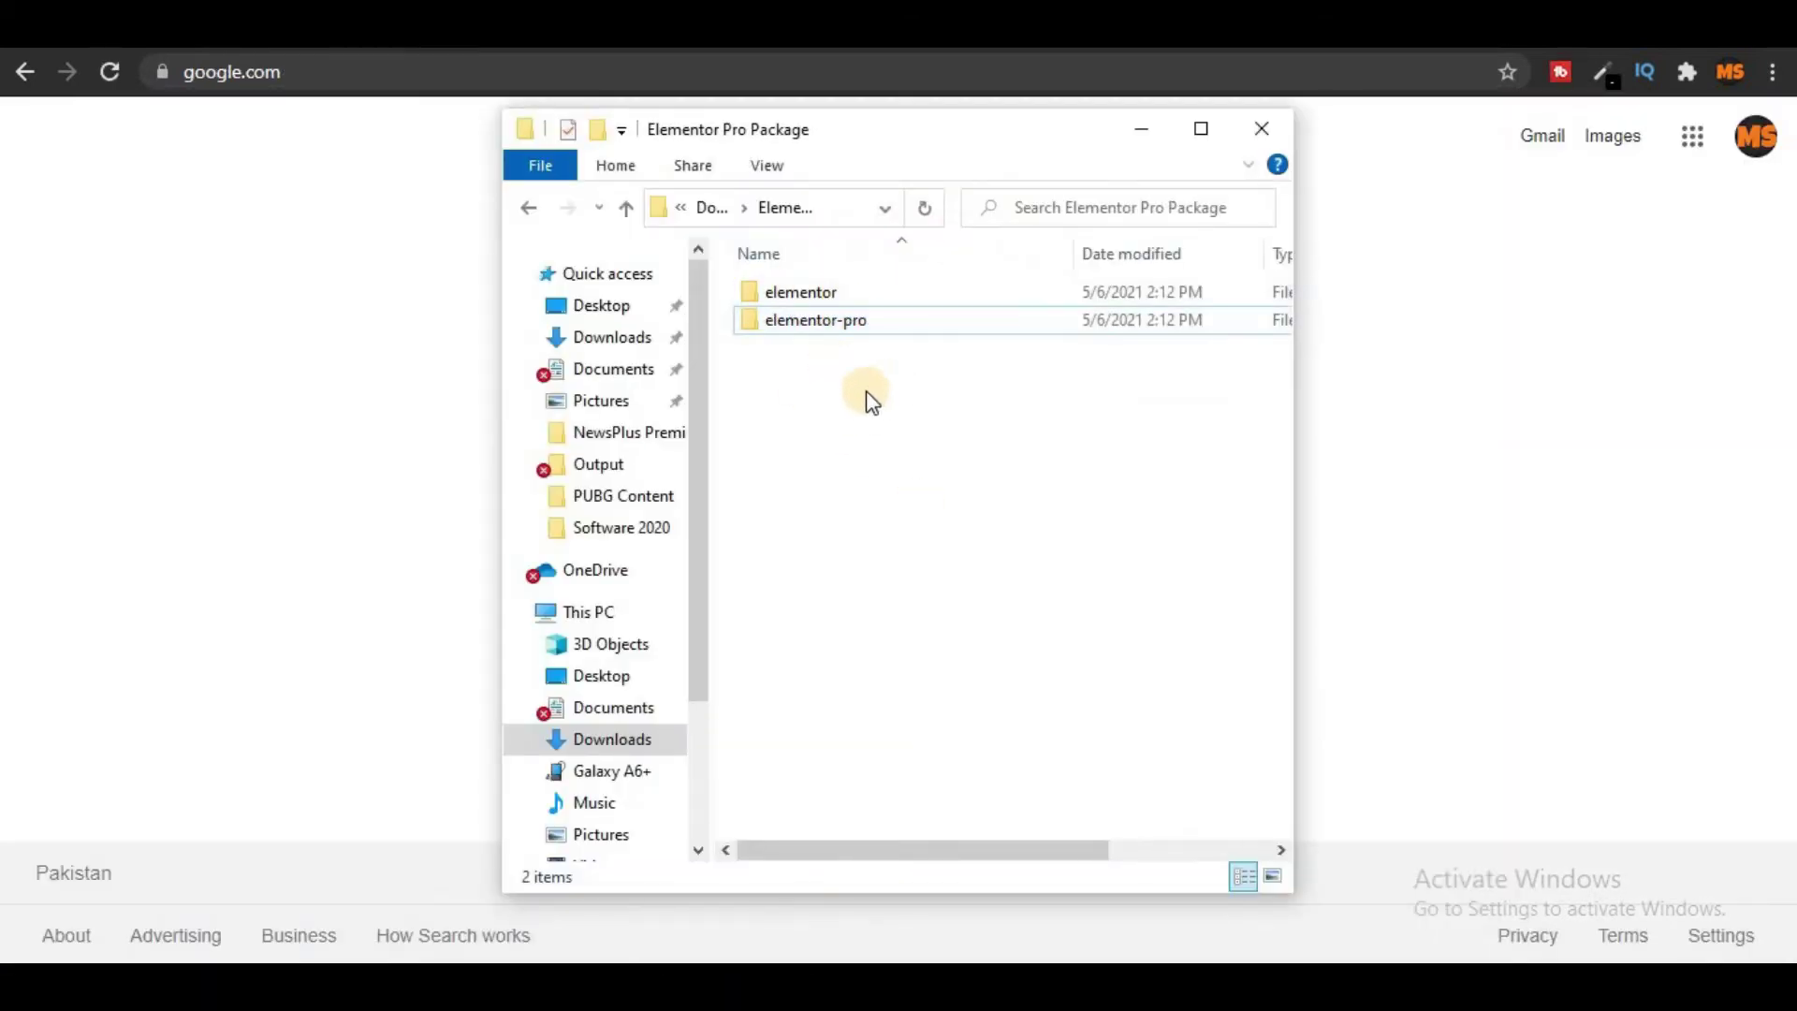
right_click(827, 297)
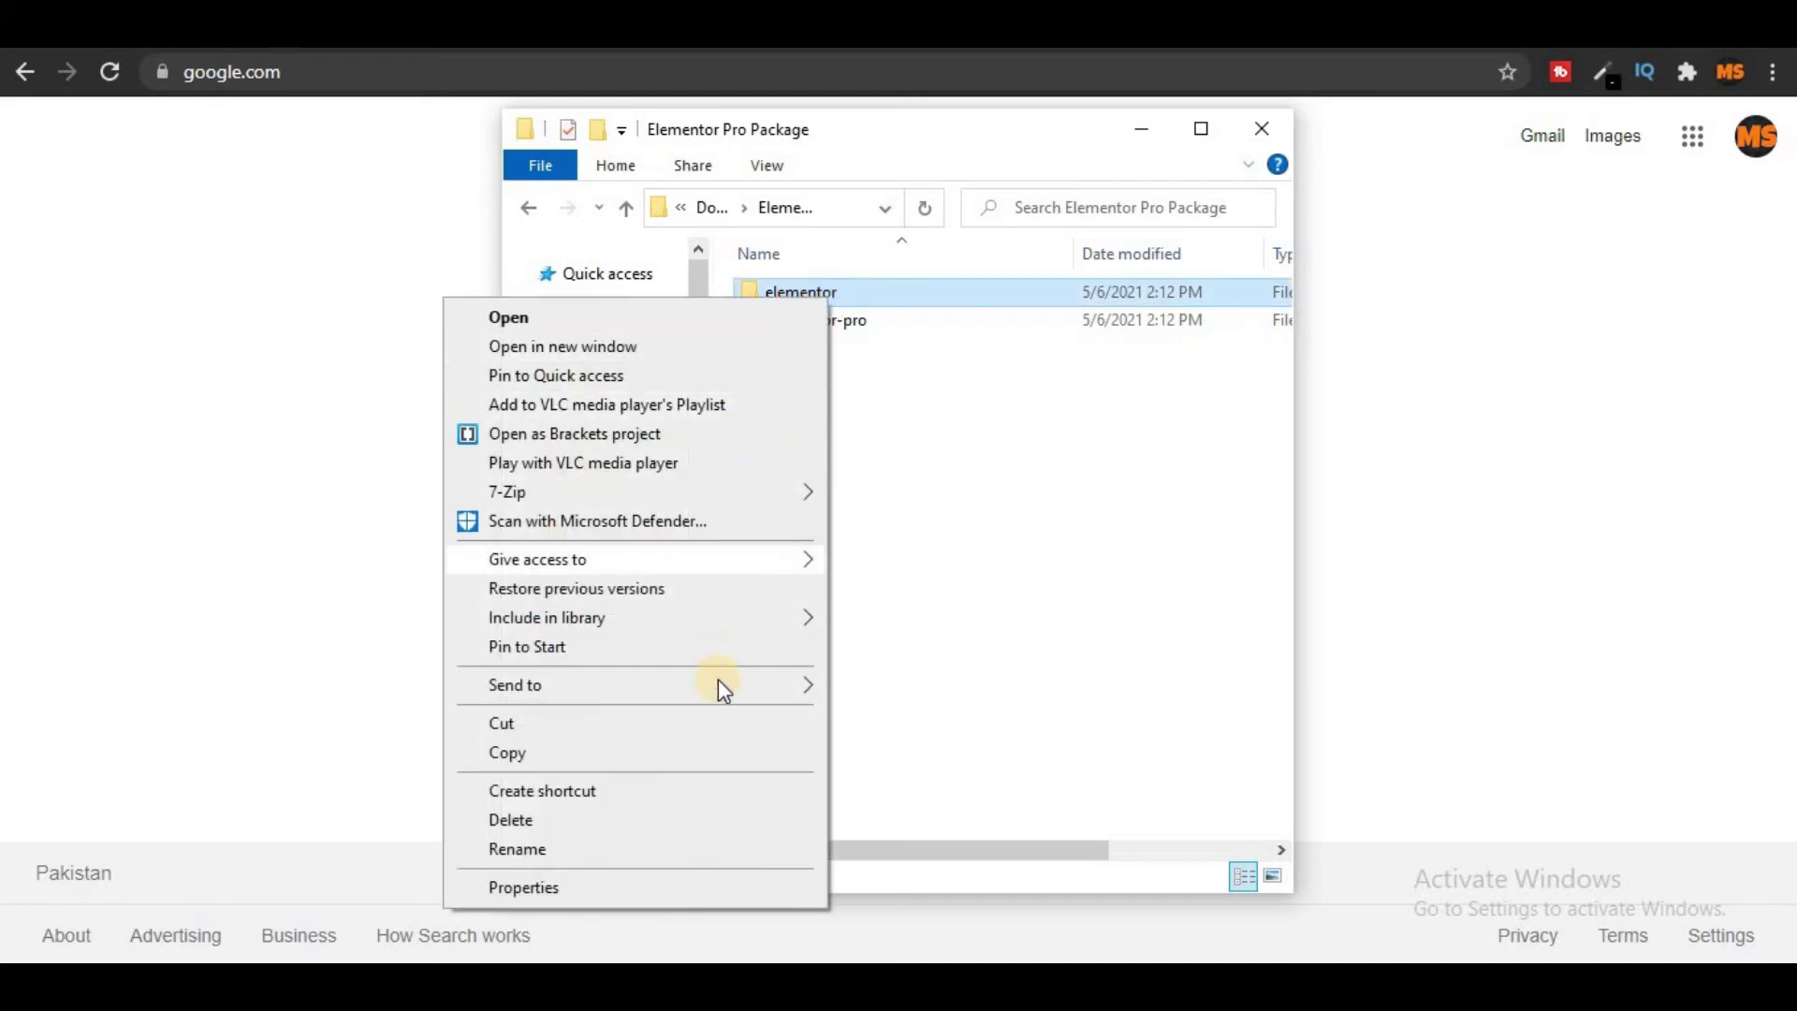
mouse_move(782, 688)
click(896, 721)
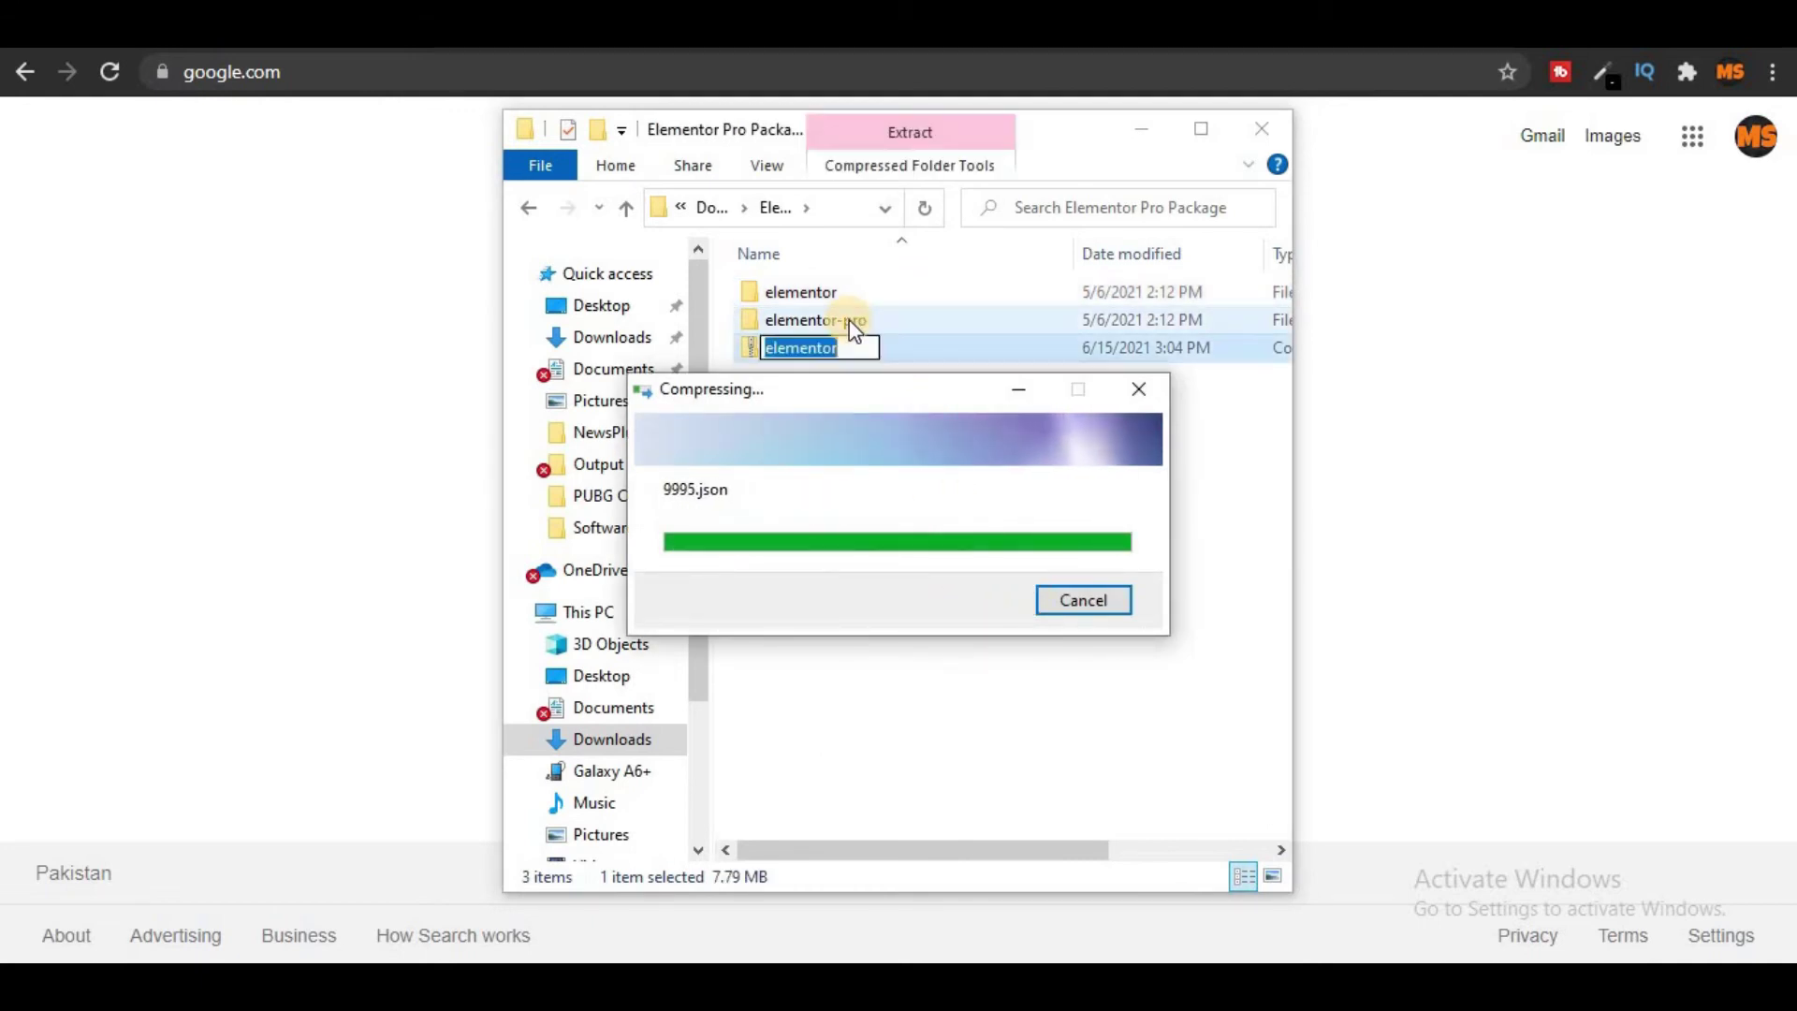
click(886, 462)
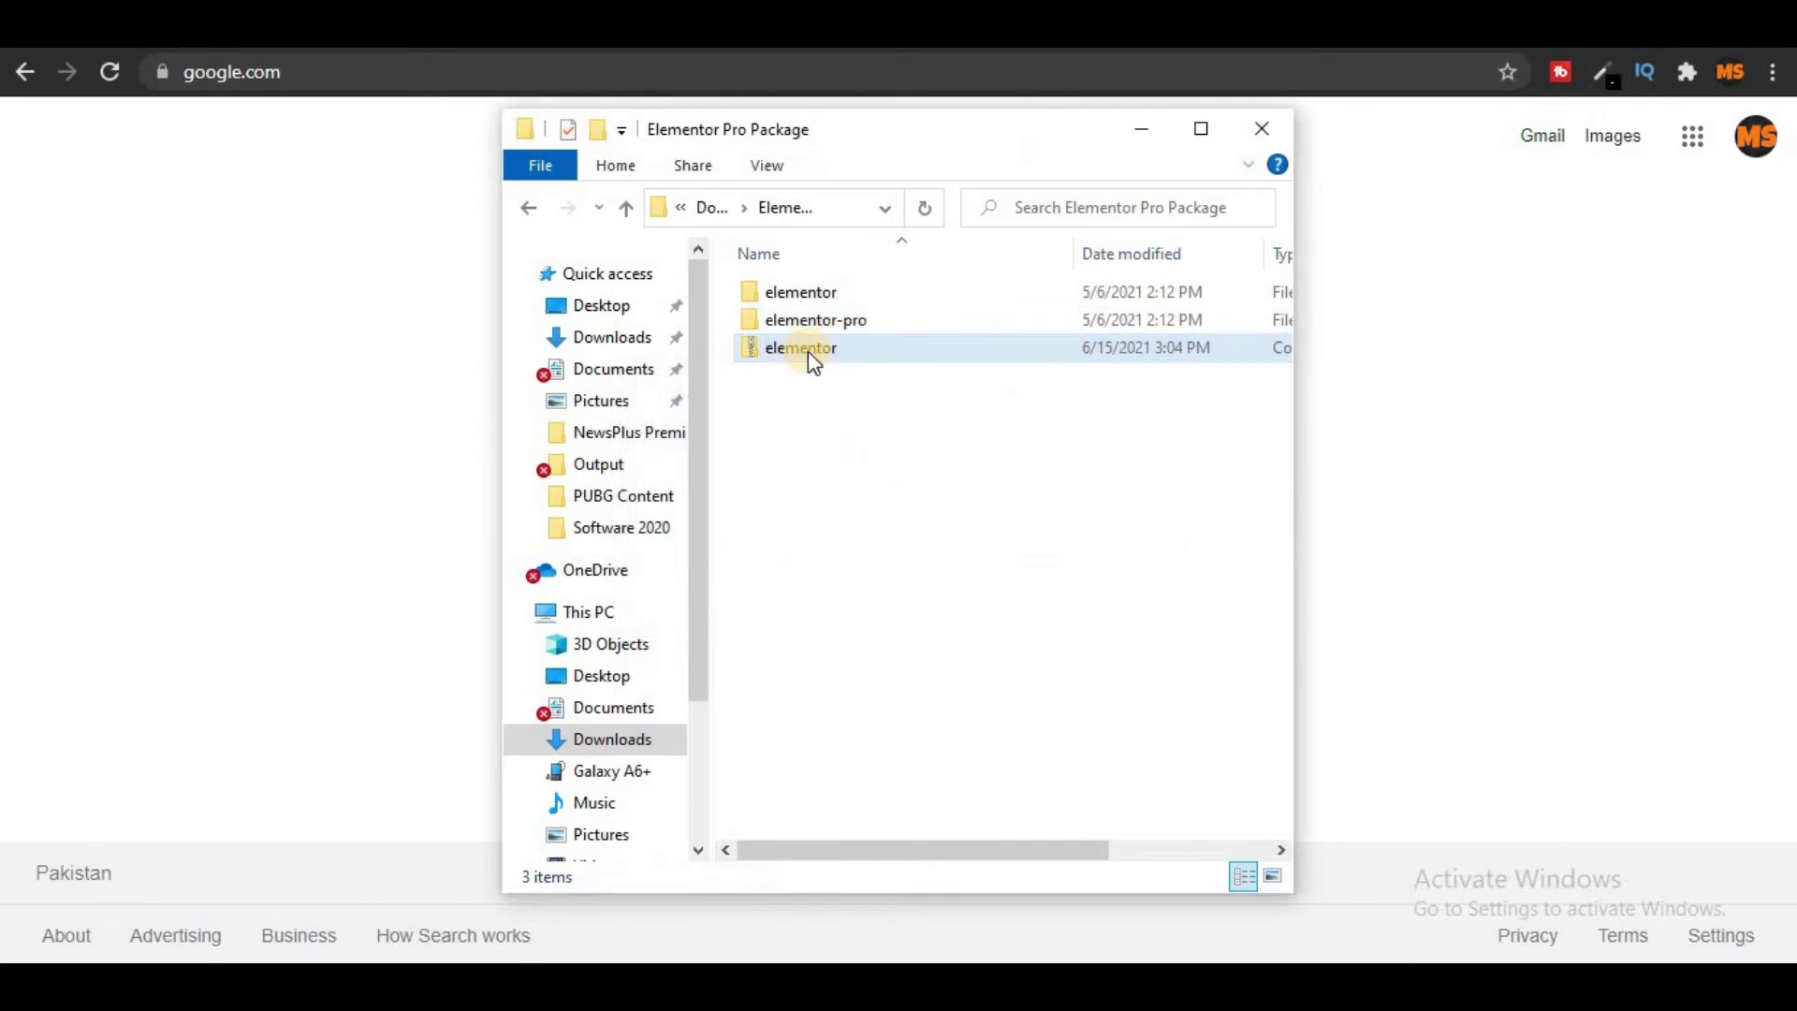
Compress the elementor-pro folder into a zip file in the same folder, keeping the suggested name.
right_click(816, 323)
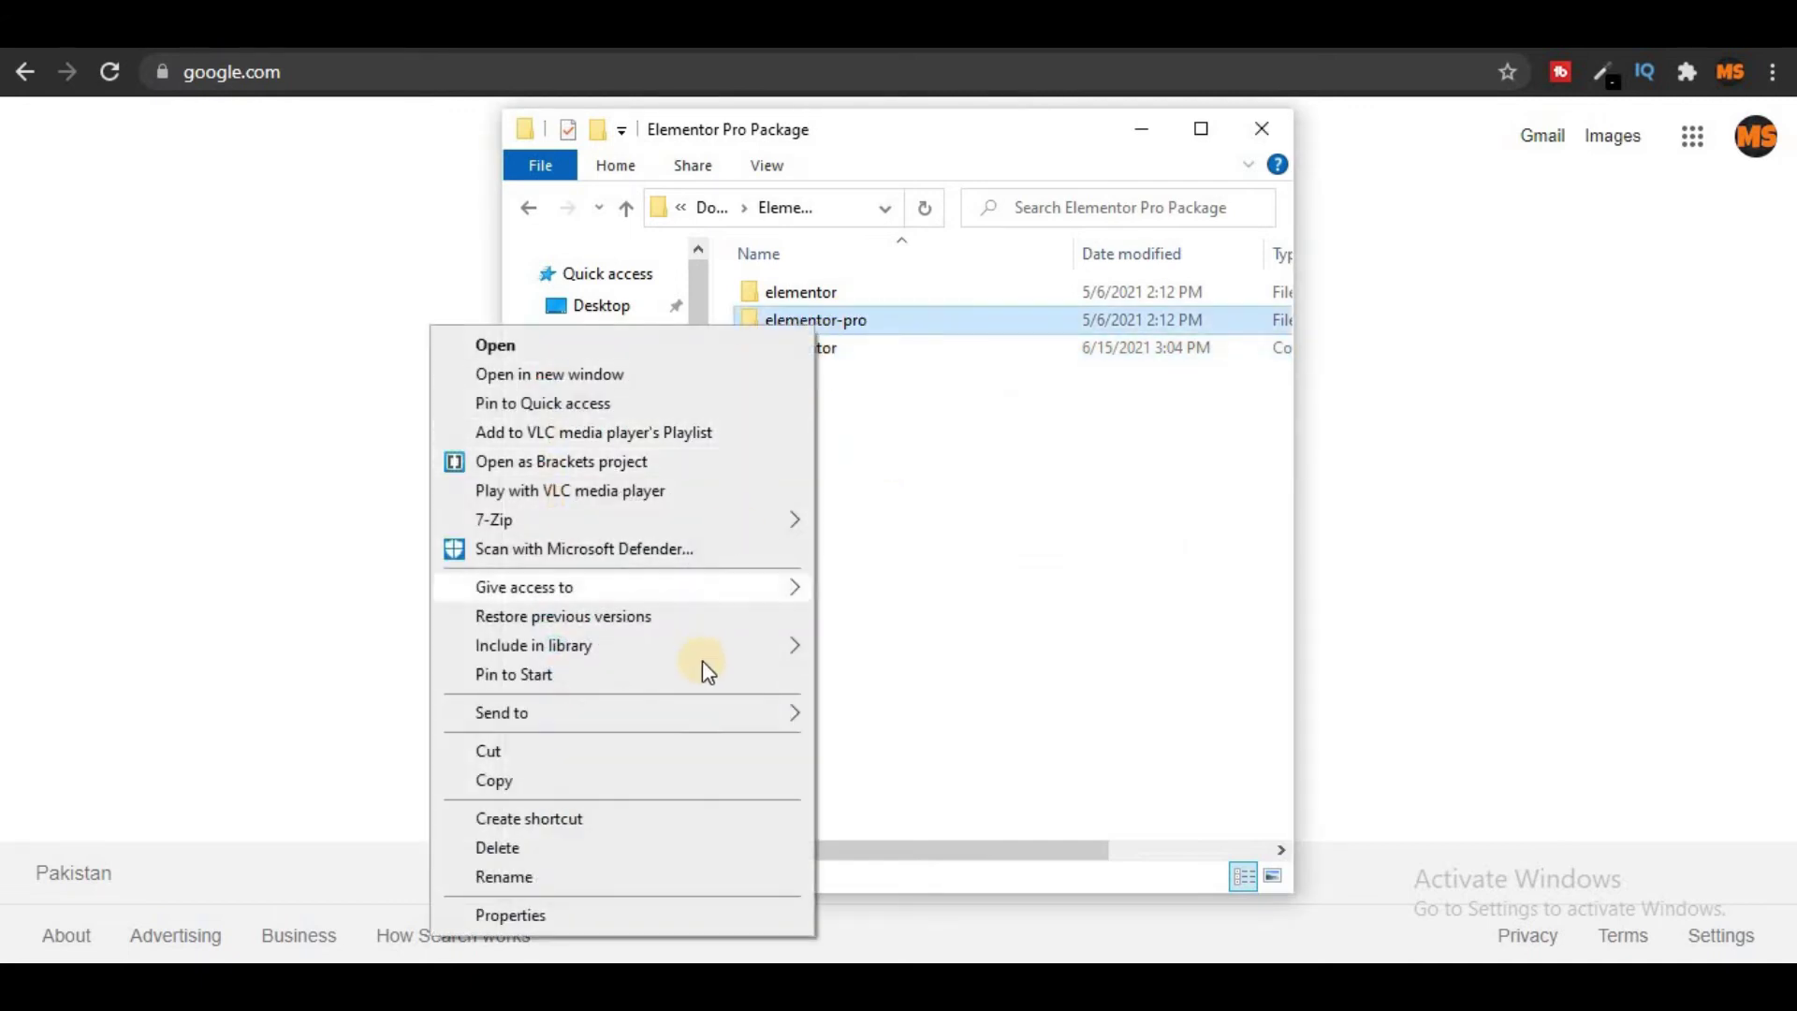
mouse_move(801, 711)
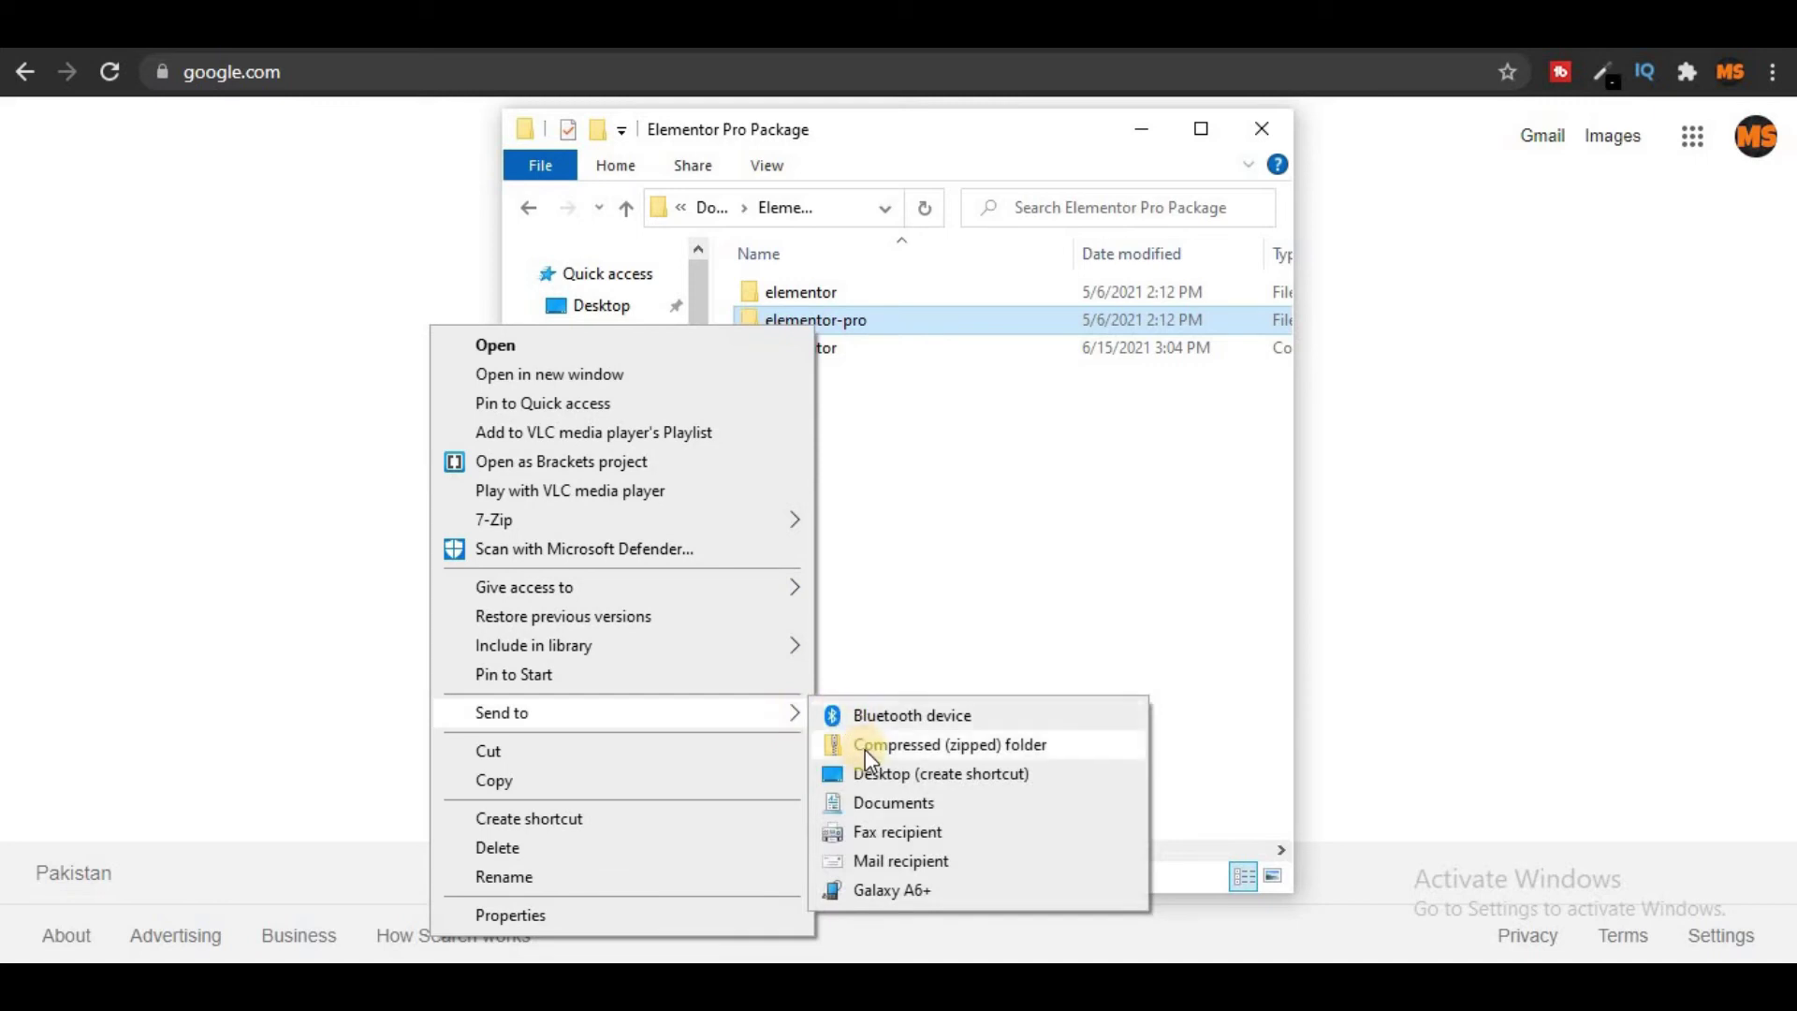
click(865, 745)
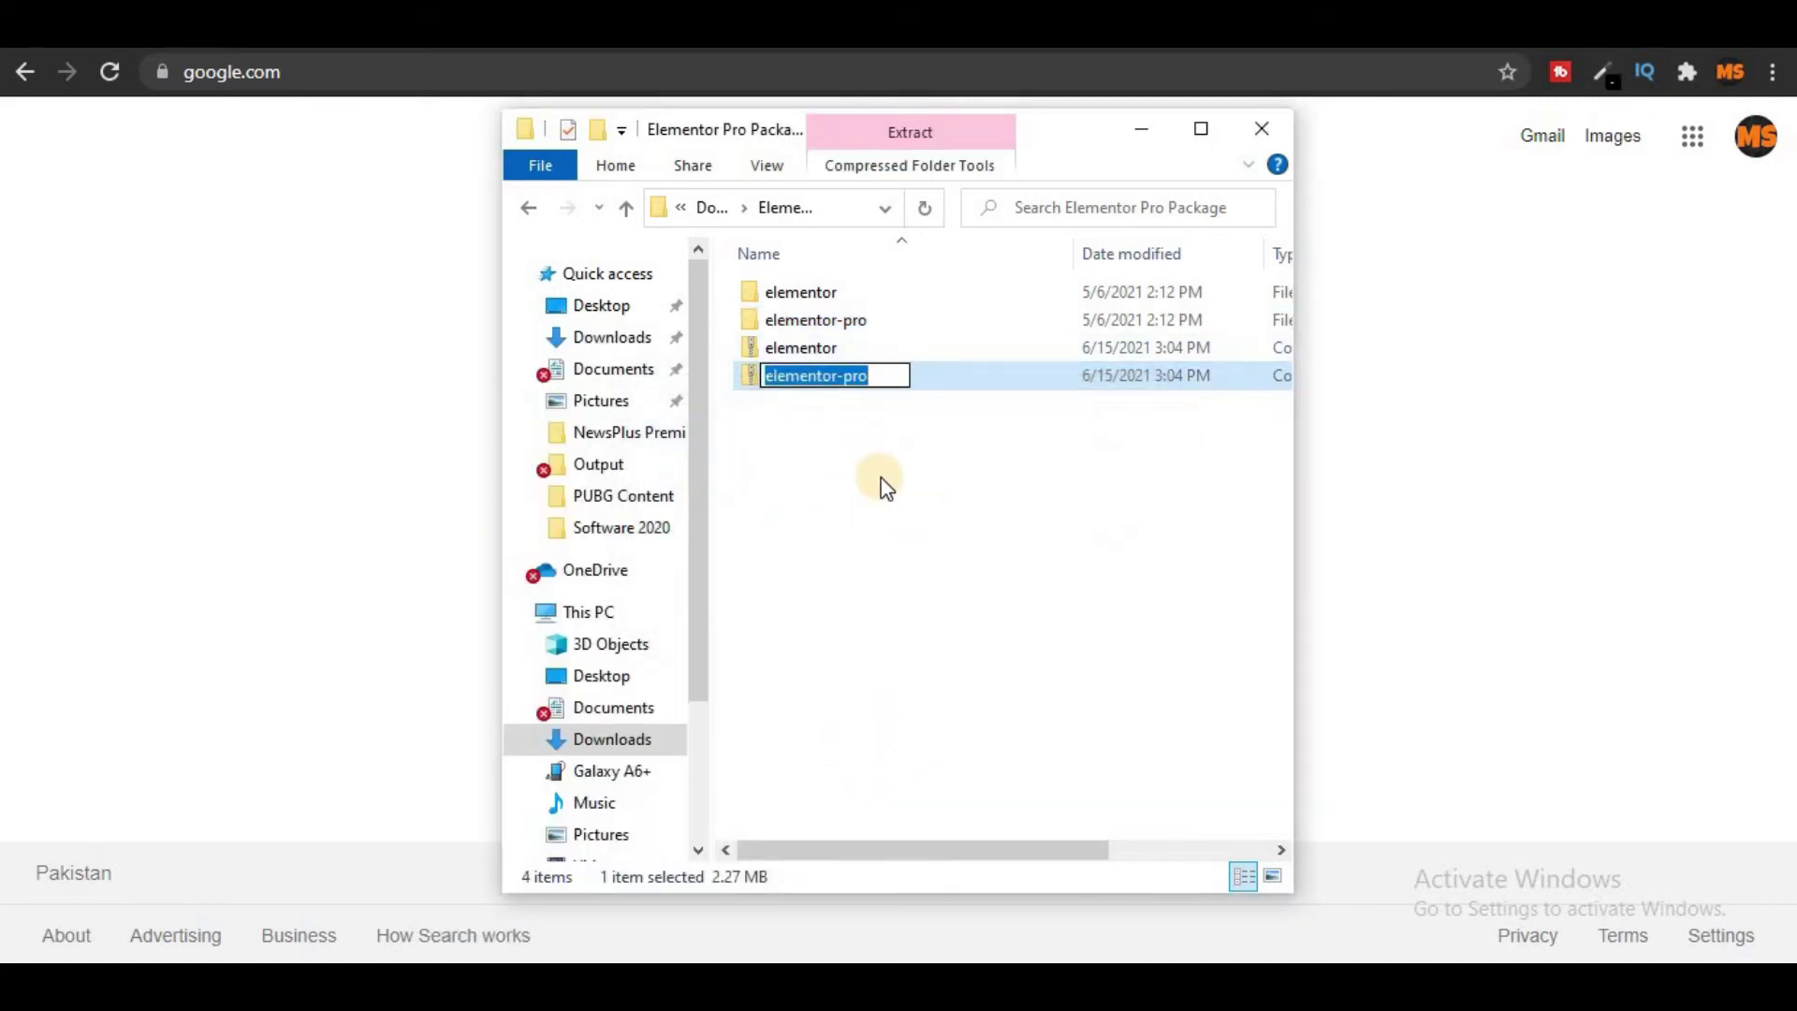
click(930, 491)
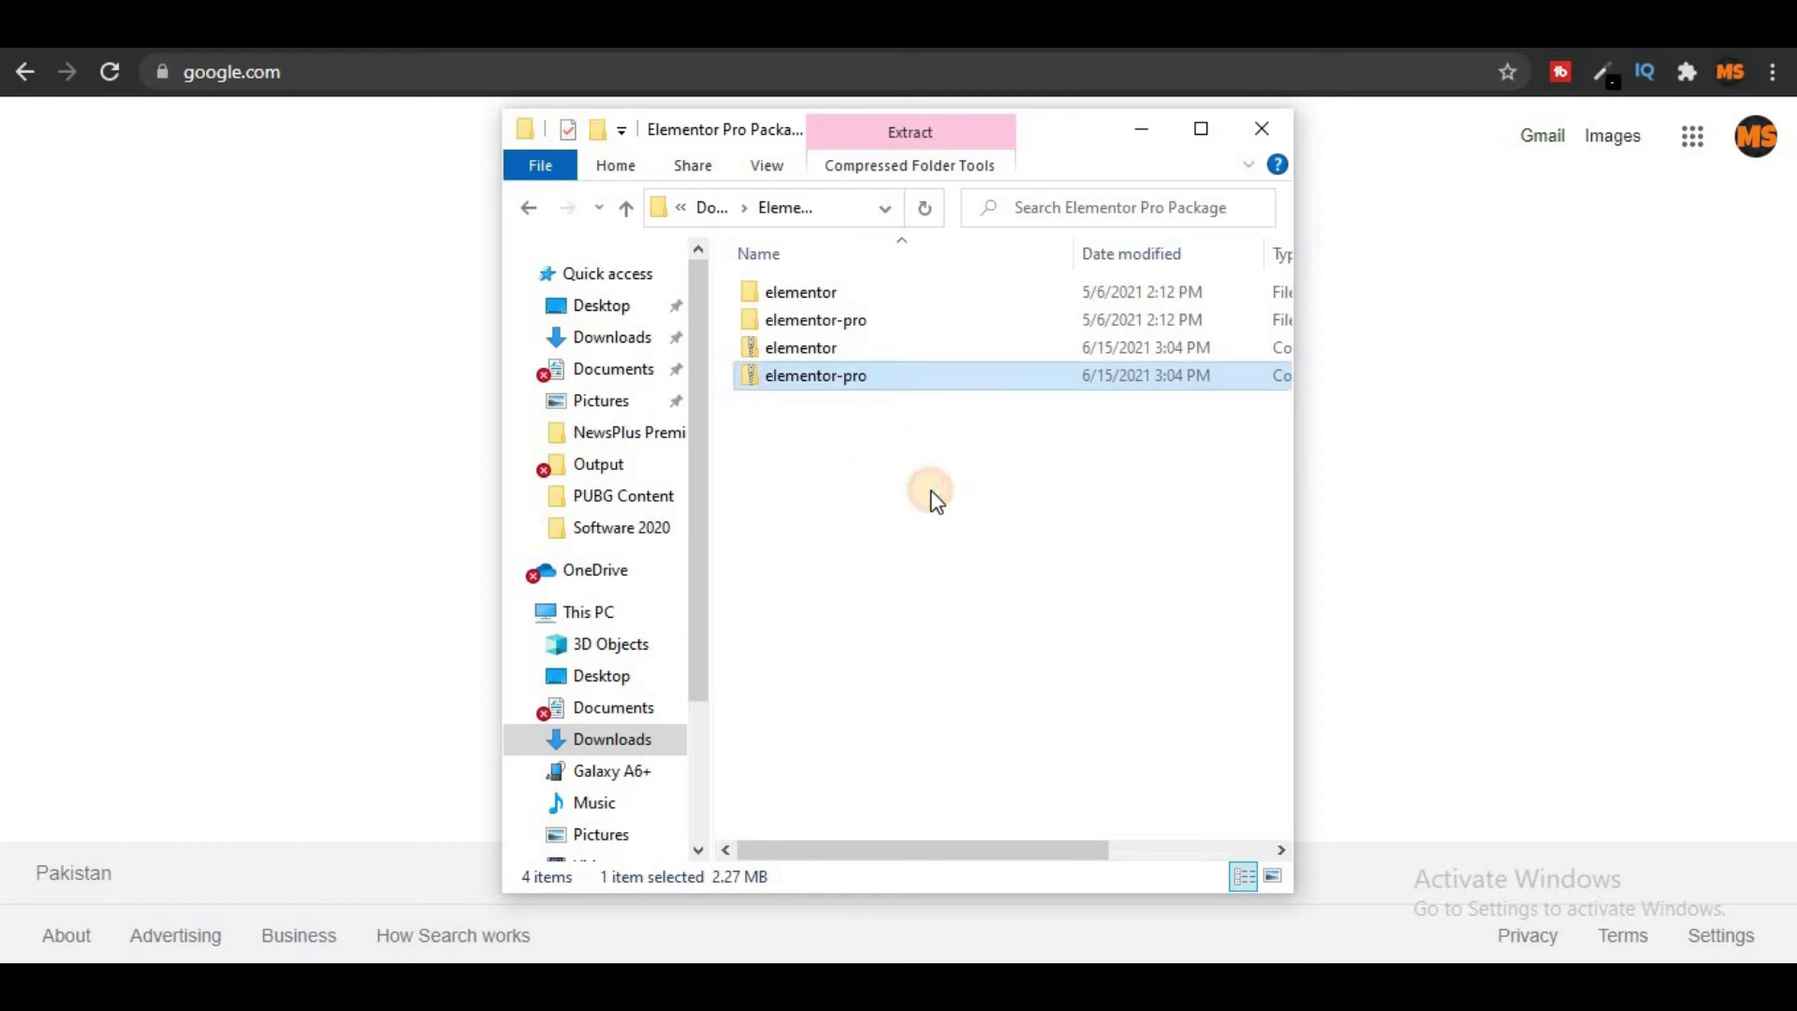
click(932, 494)
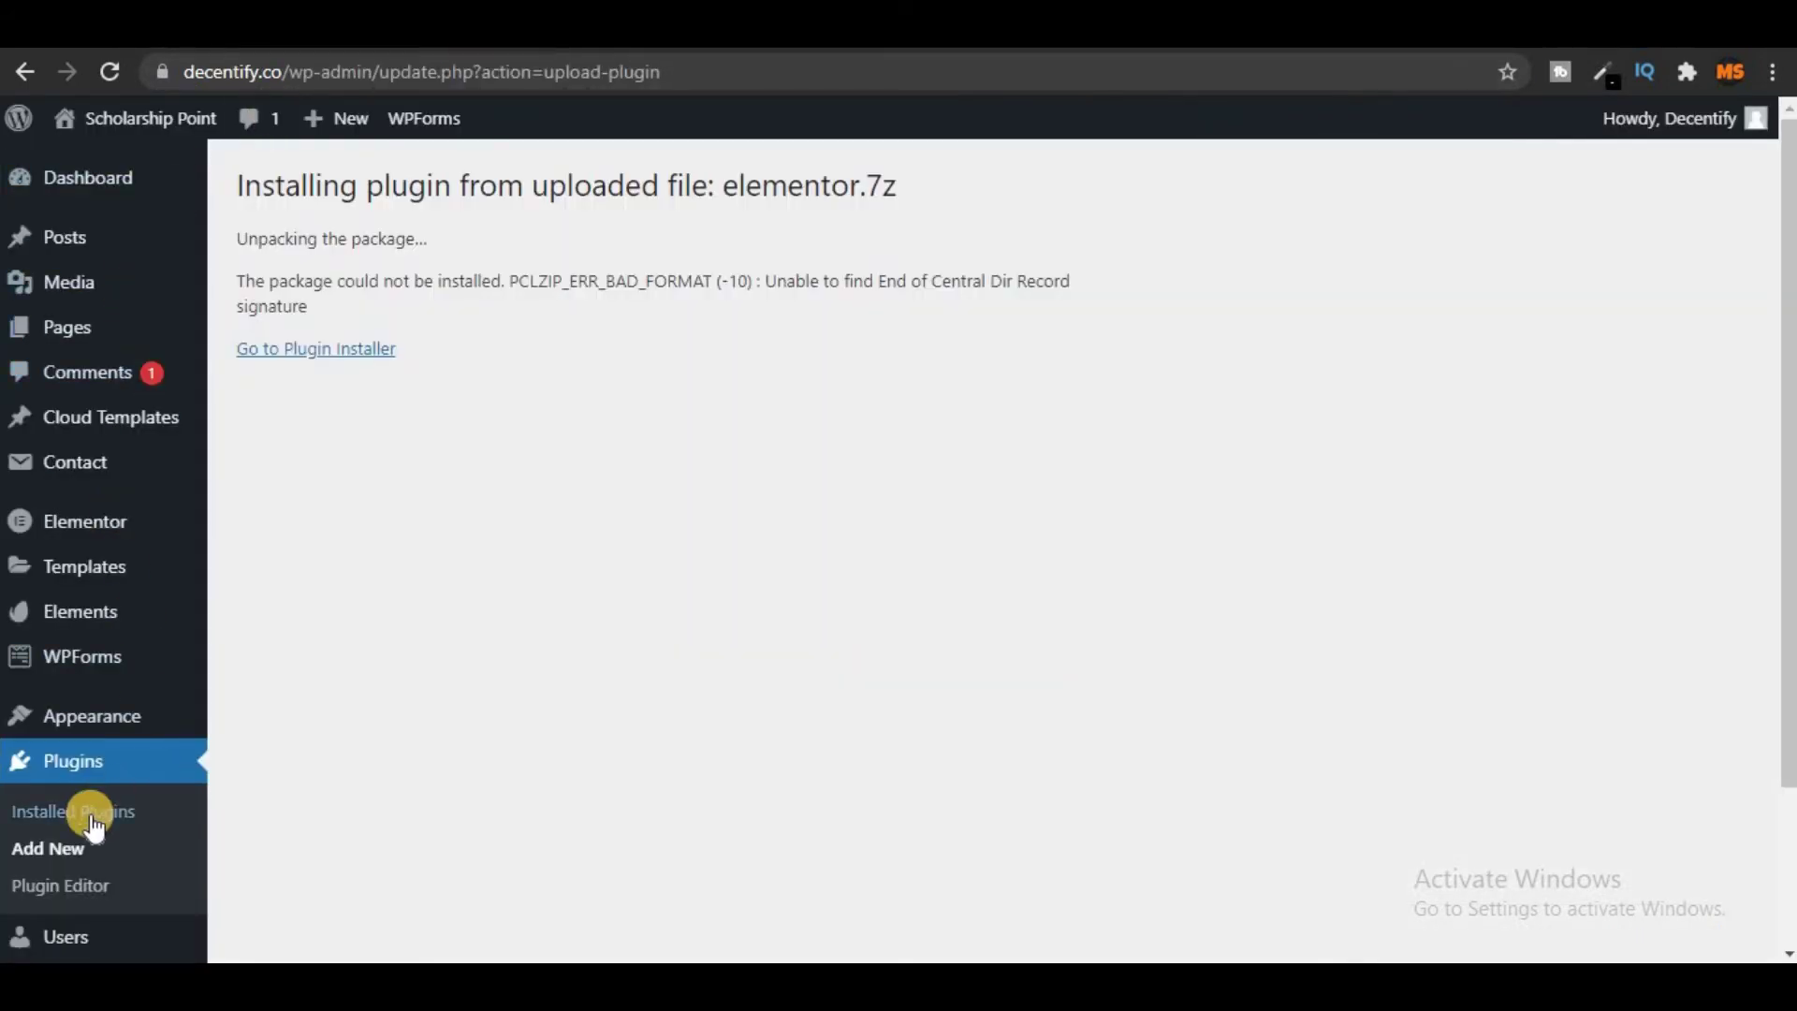
Return to the WordPress page for adding plugins and upload elementor.zip from the Elementor Pro Package folder for installation.
click(70, 846)
click(354, 351)
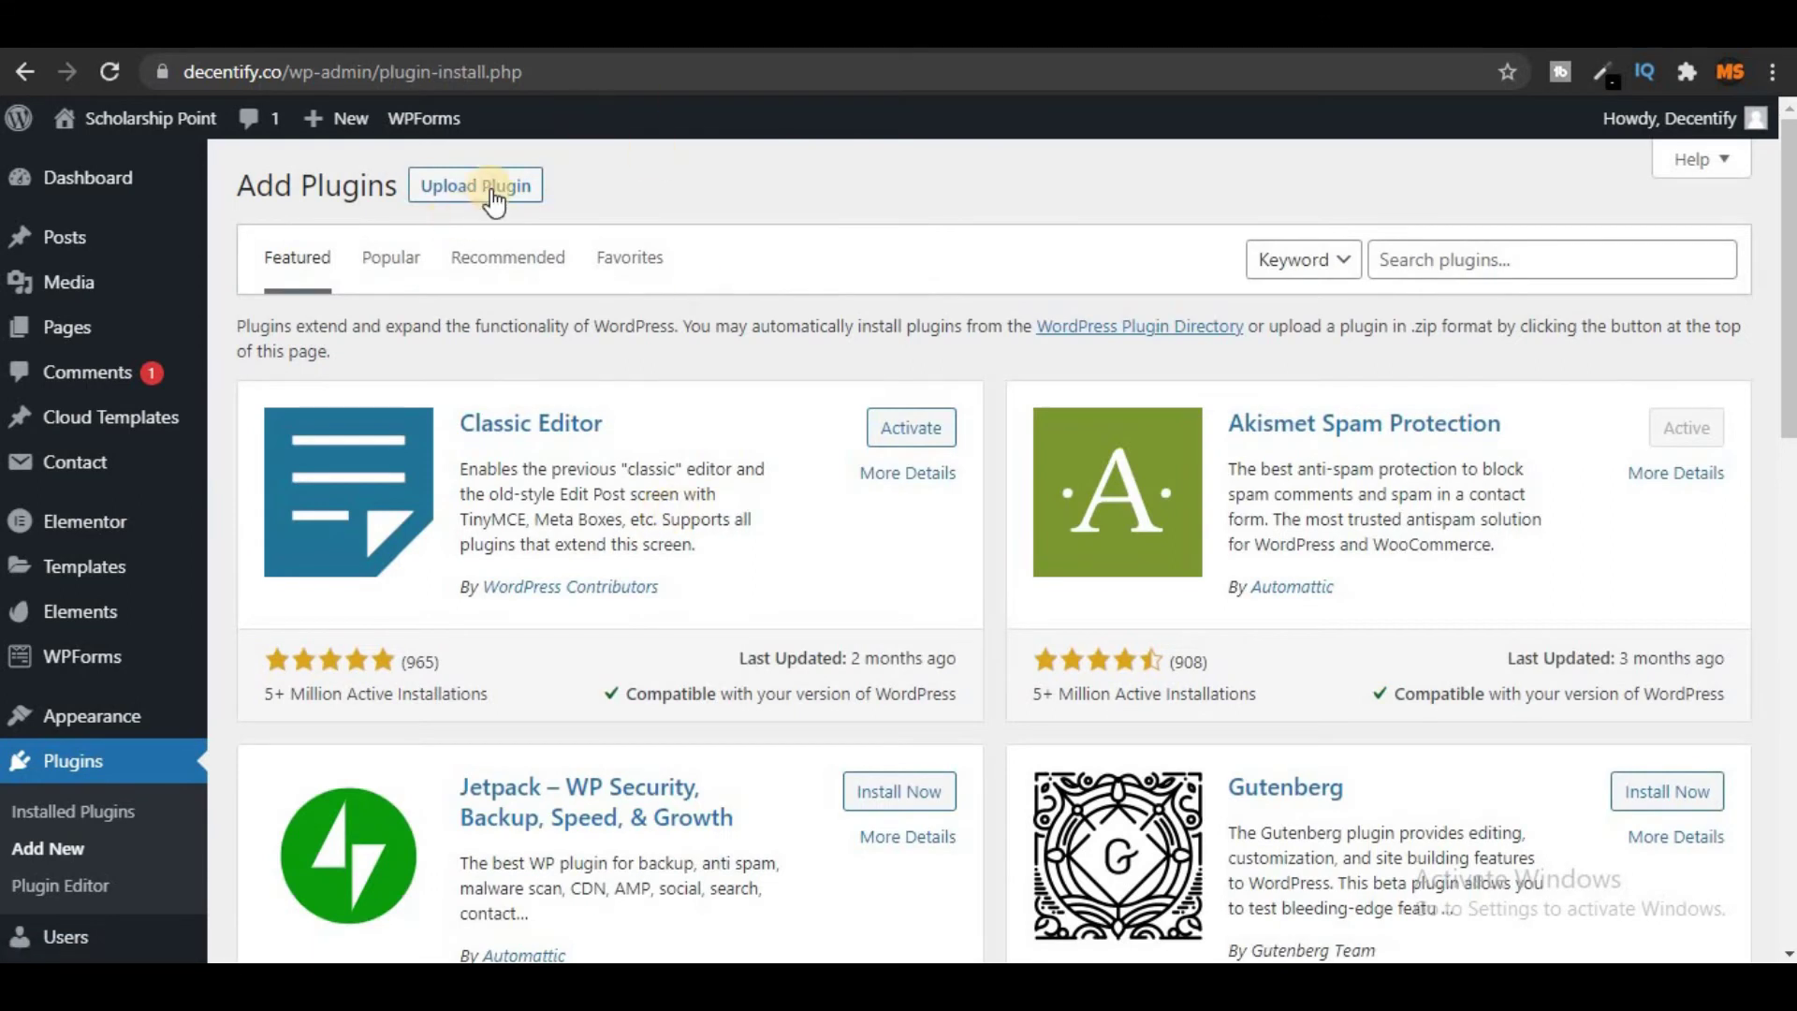
click(490, 192)
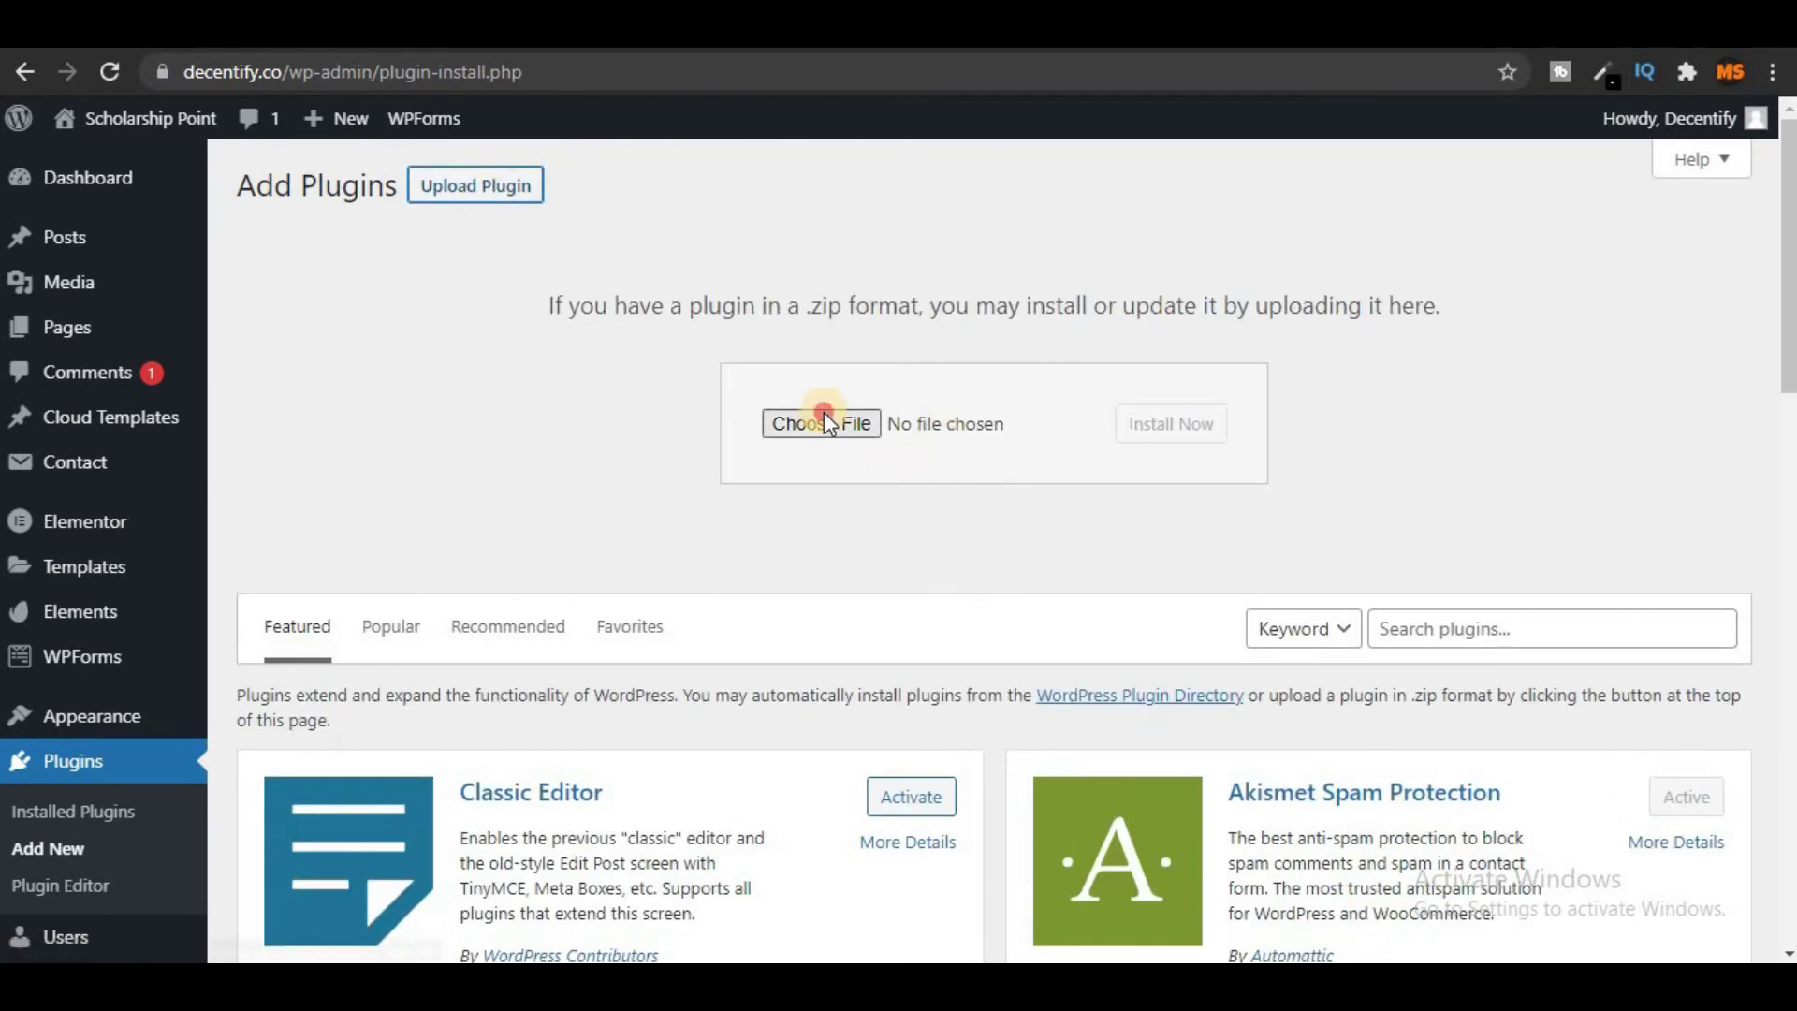
click(816, 431)
click(308, 251)
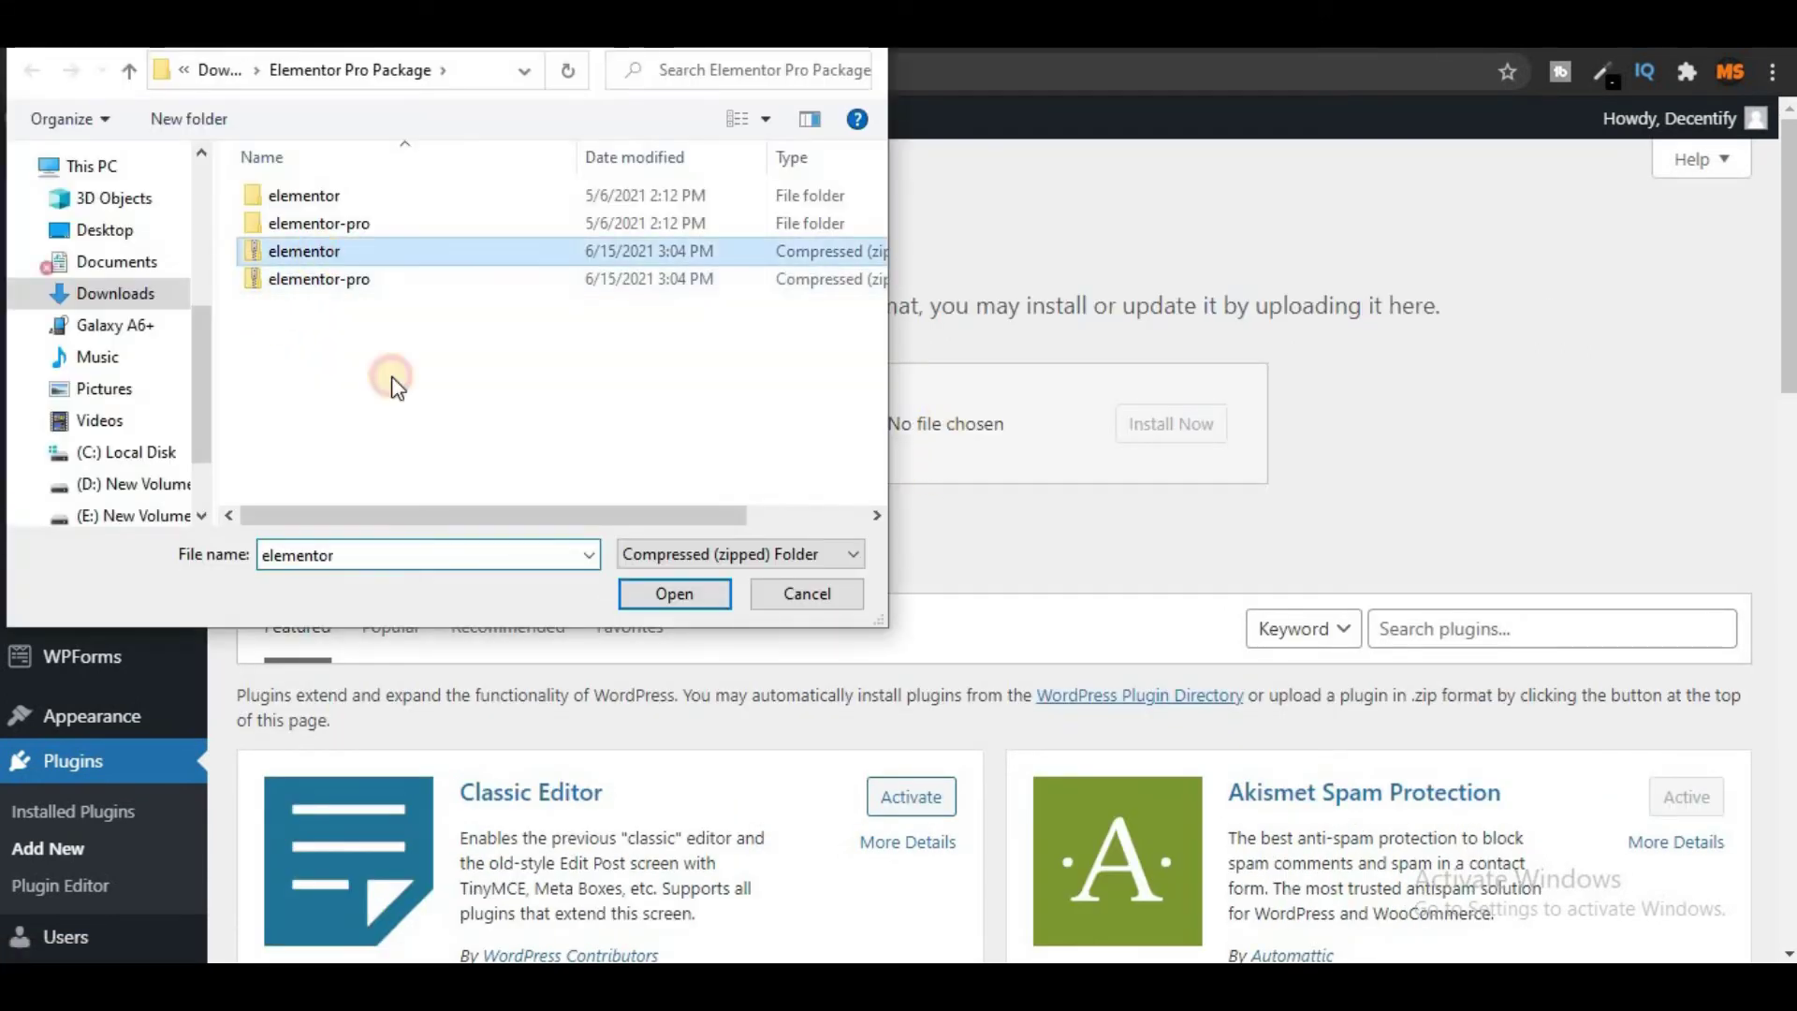
click(691, 603)
click(1190, 426)
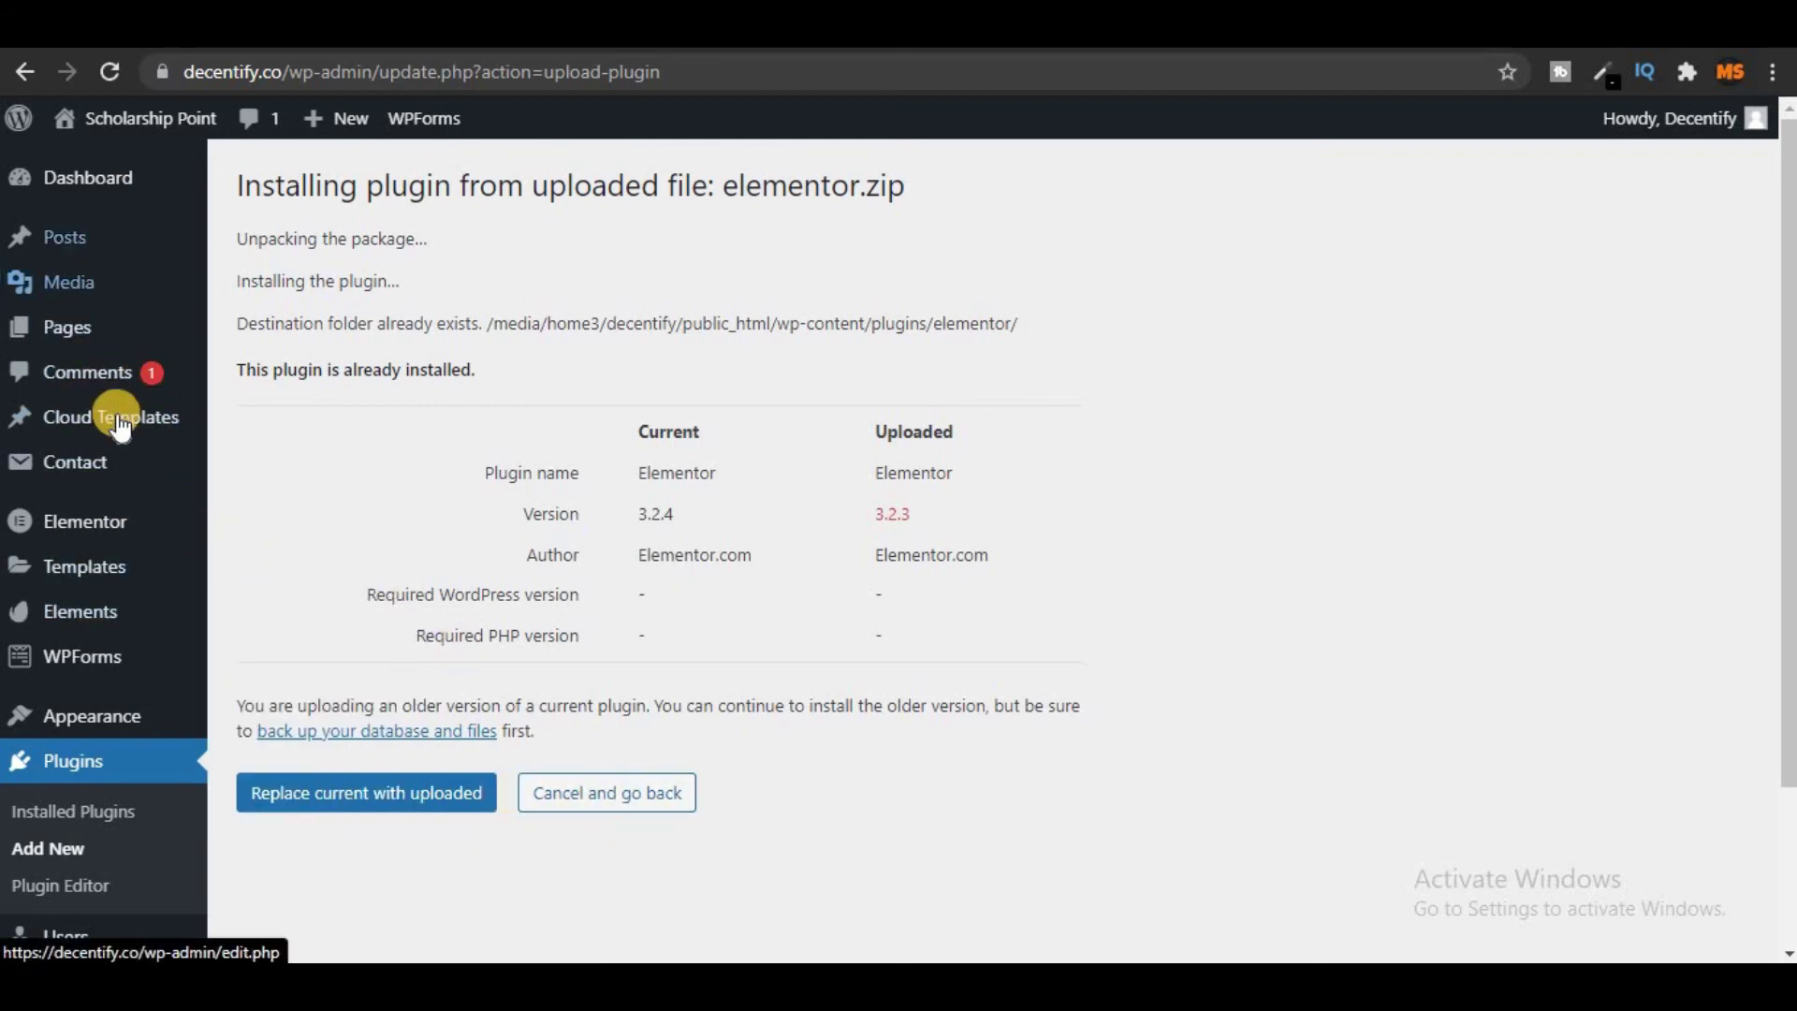
Create a new Elementor template of type Page without a name.
mouse_move(155, 573)
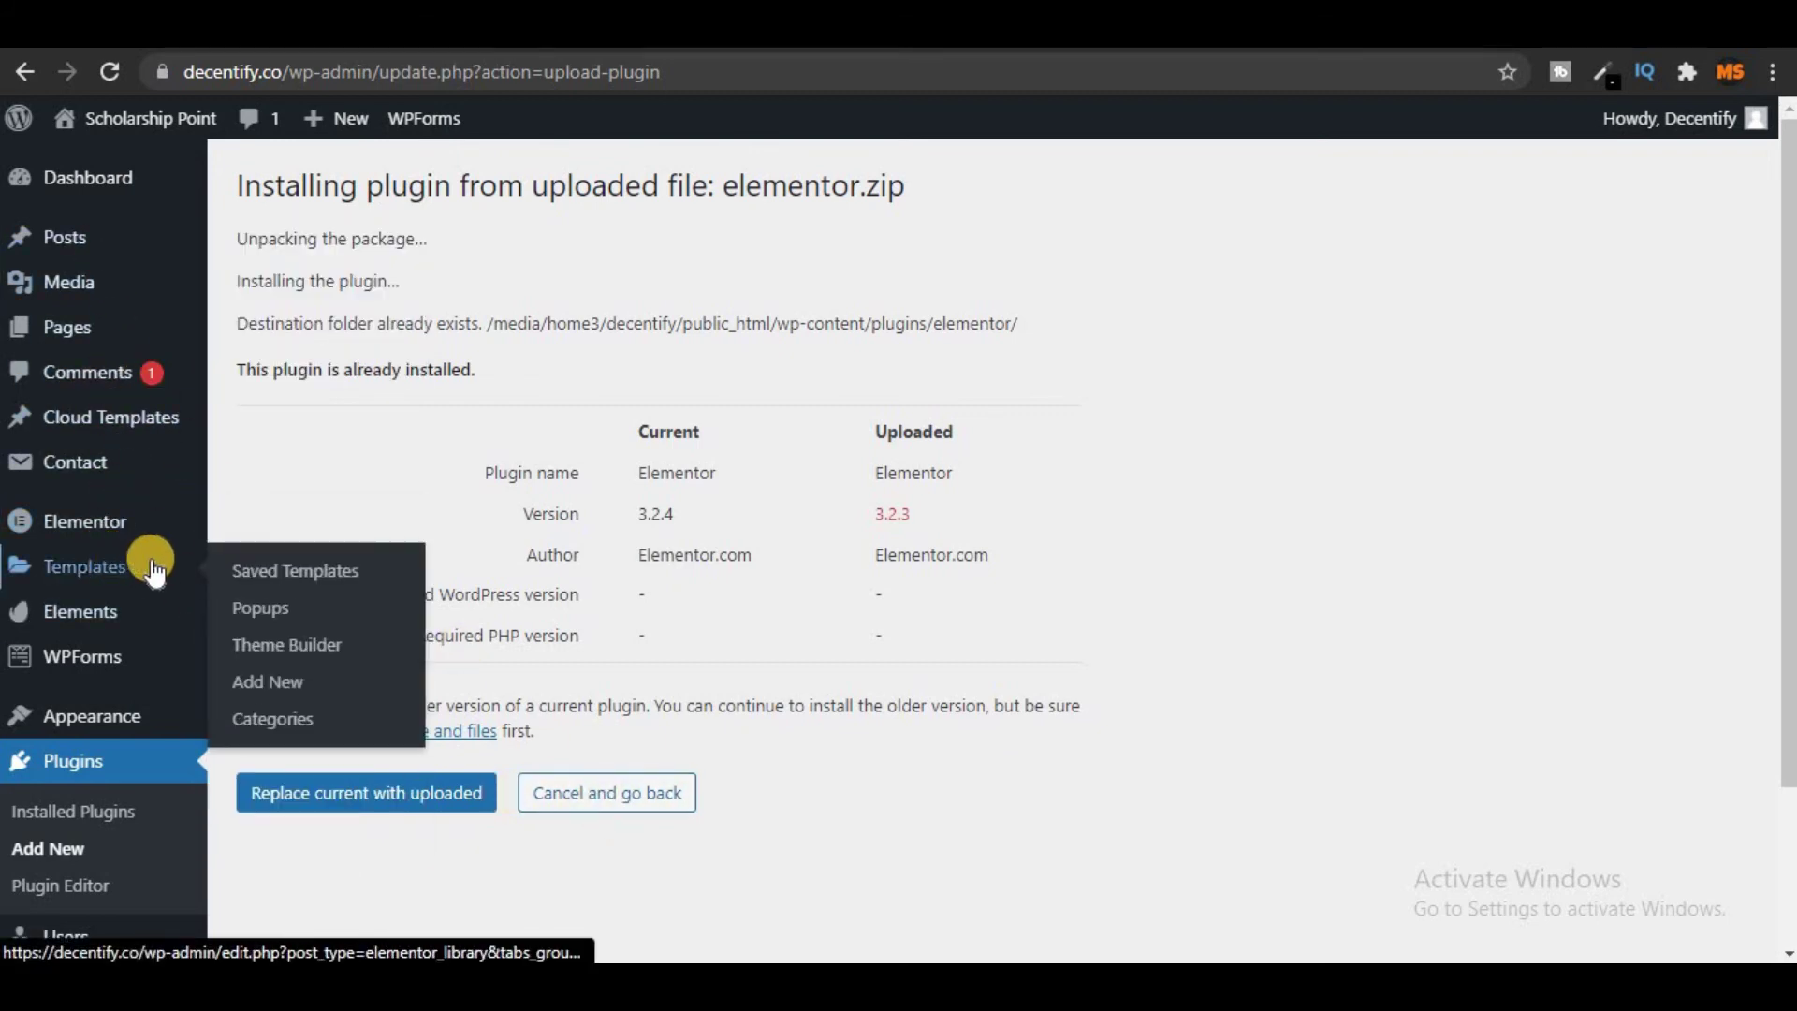
click(269, 682)
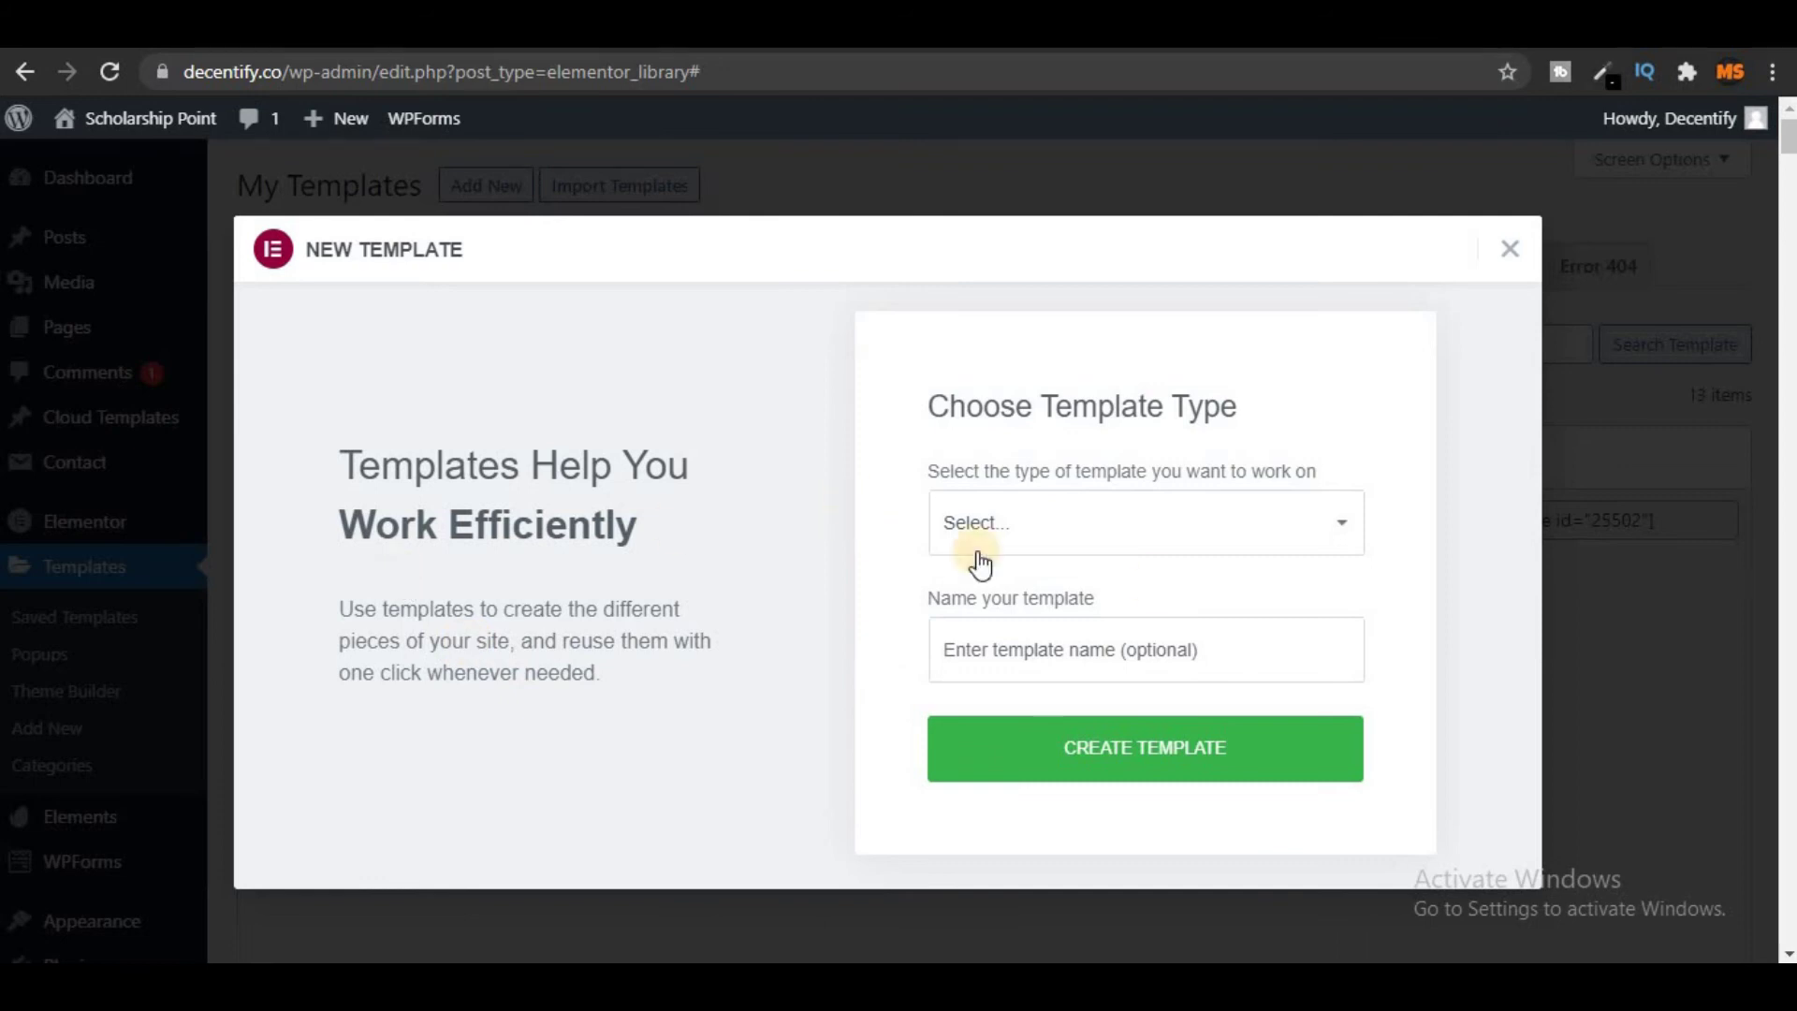
click(1136, 510)
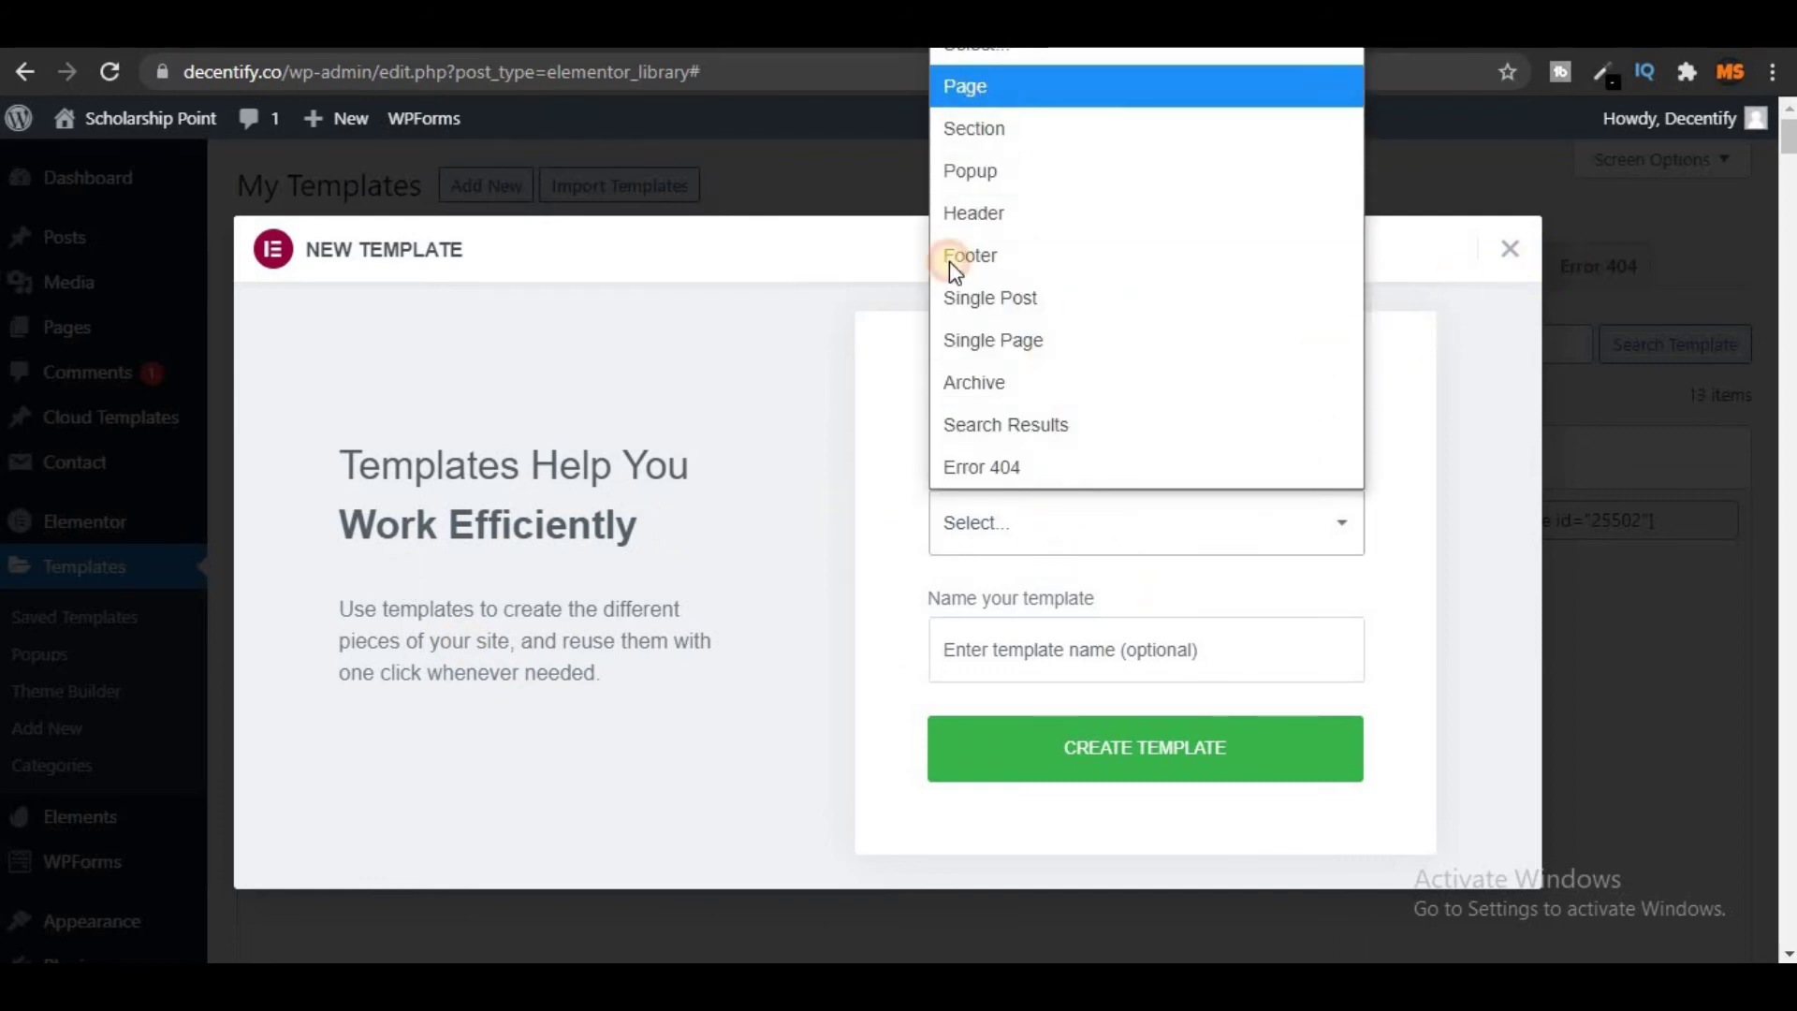
click(964, 86)
click(1127, 754)
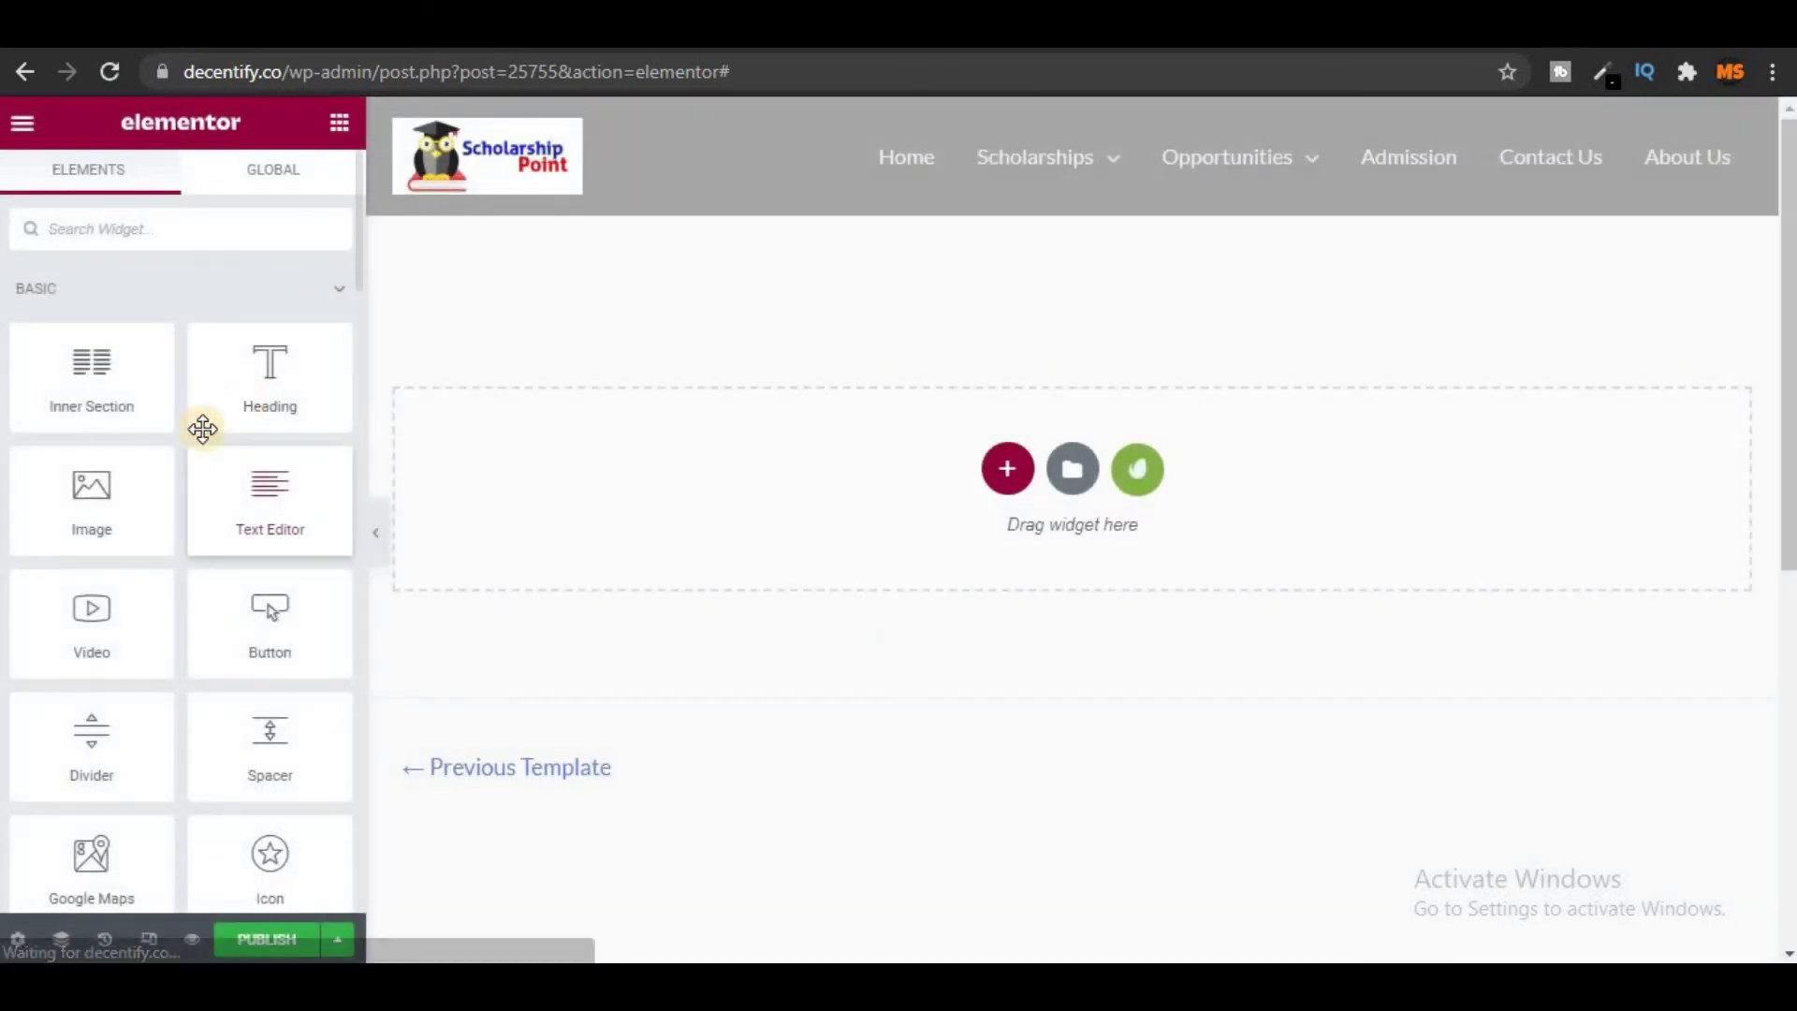
Look through the Pro and General widgets available in the Elementor editor and go back to the template list.
scroll(109, 461, down, 12)
scroll(150, 528, down, 3)
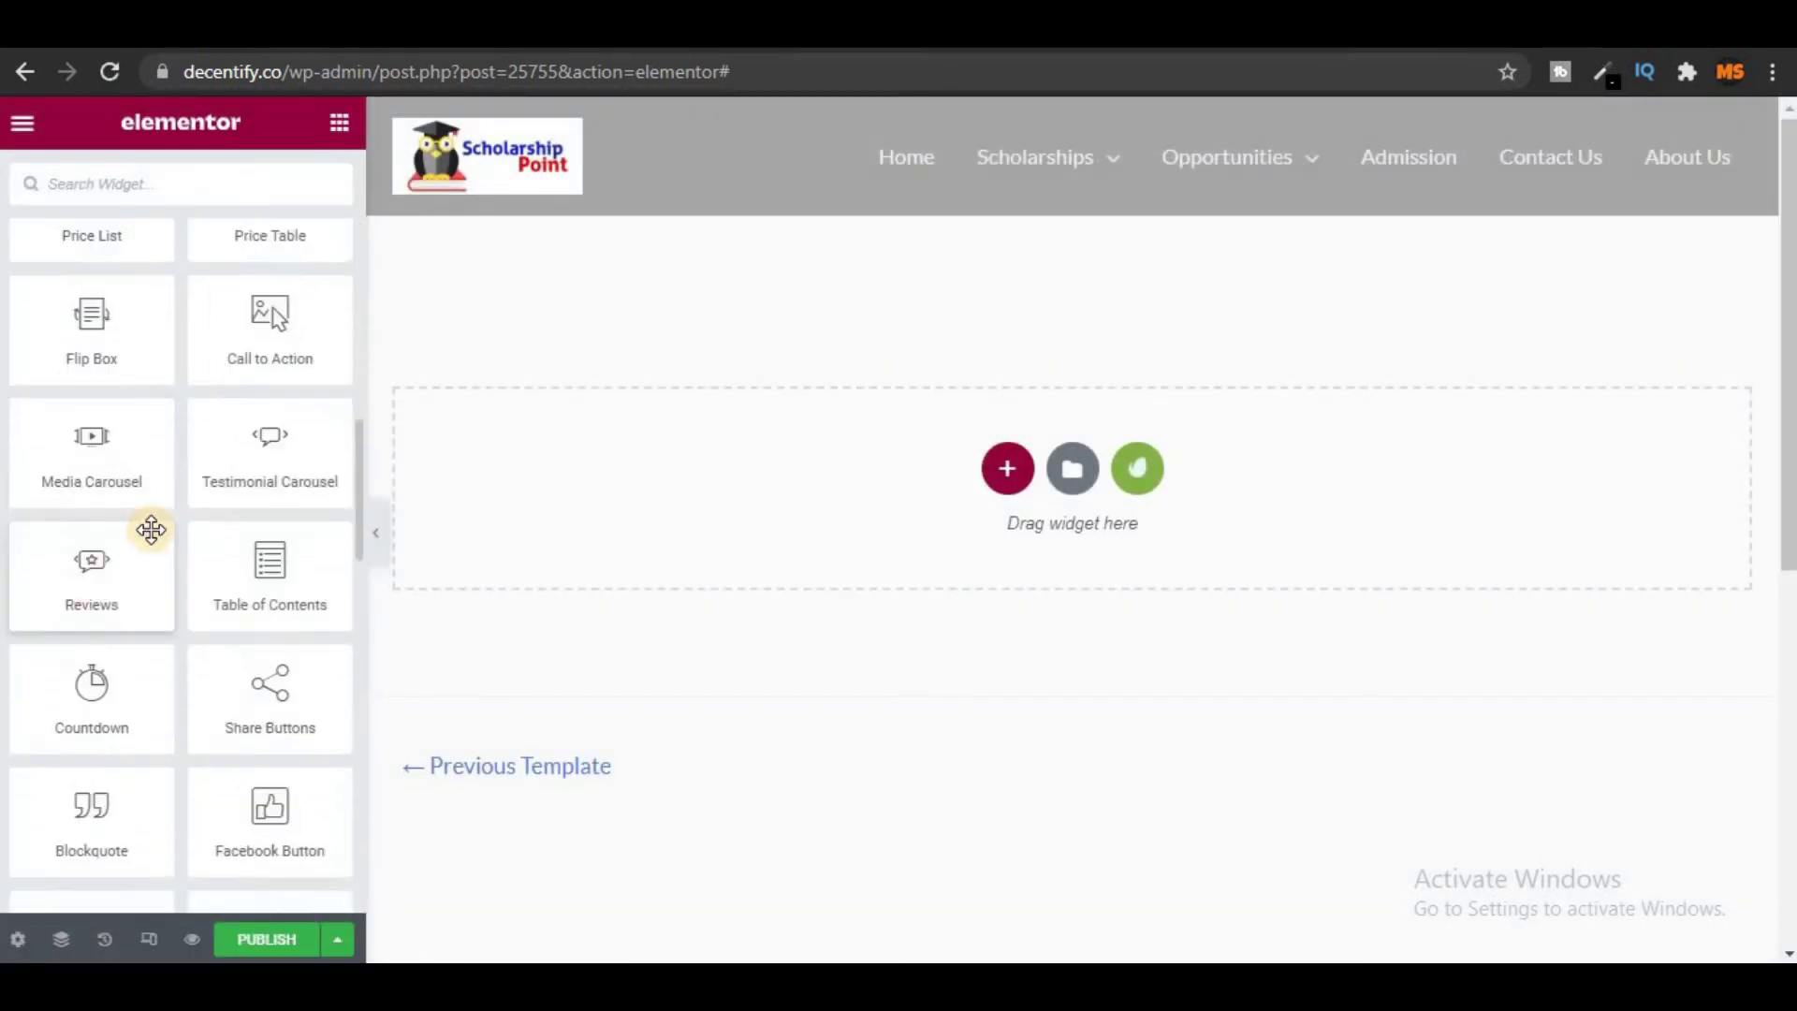
scroll(148, 525, up, 8)
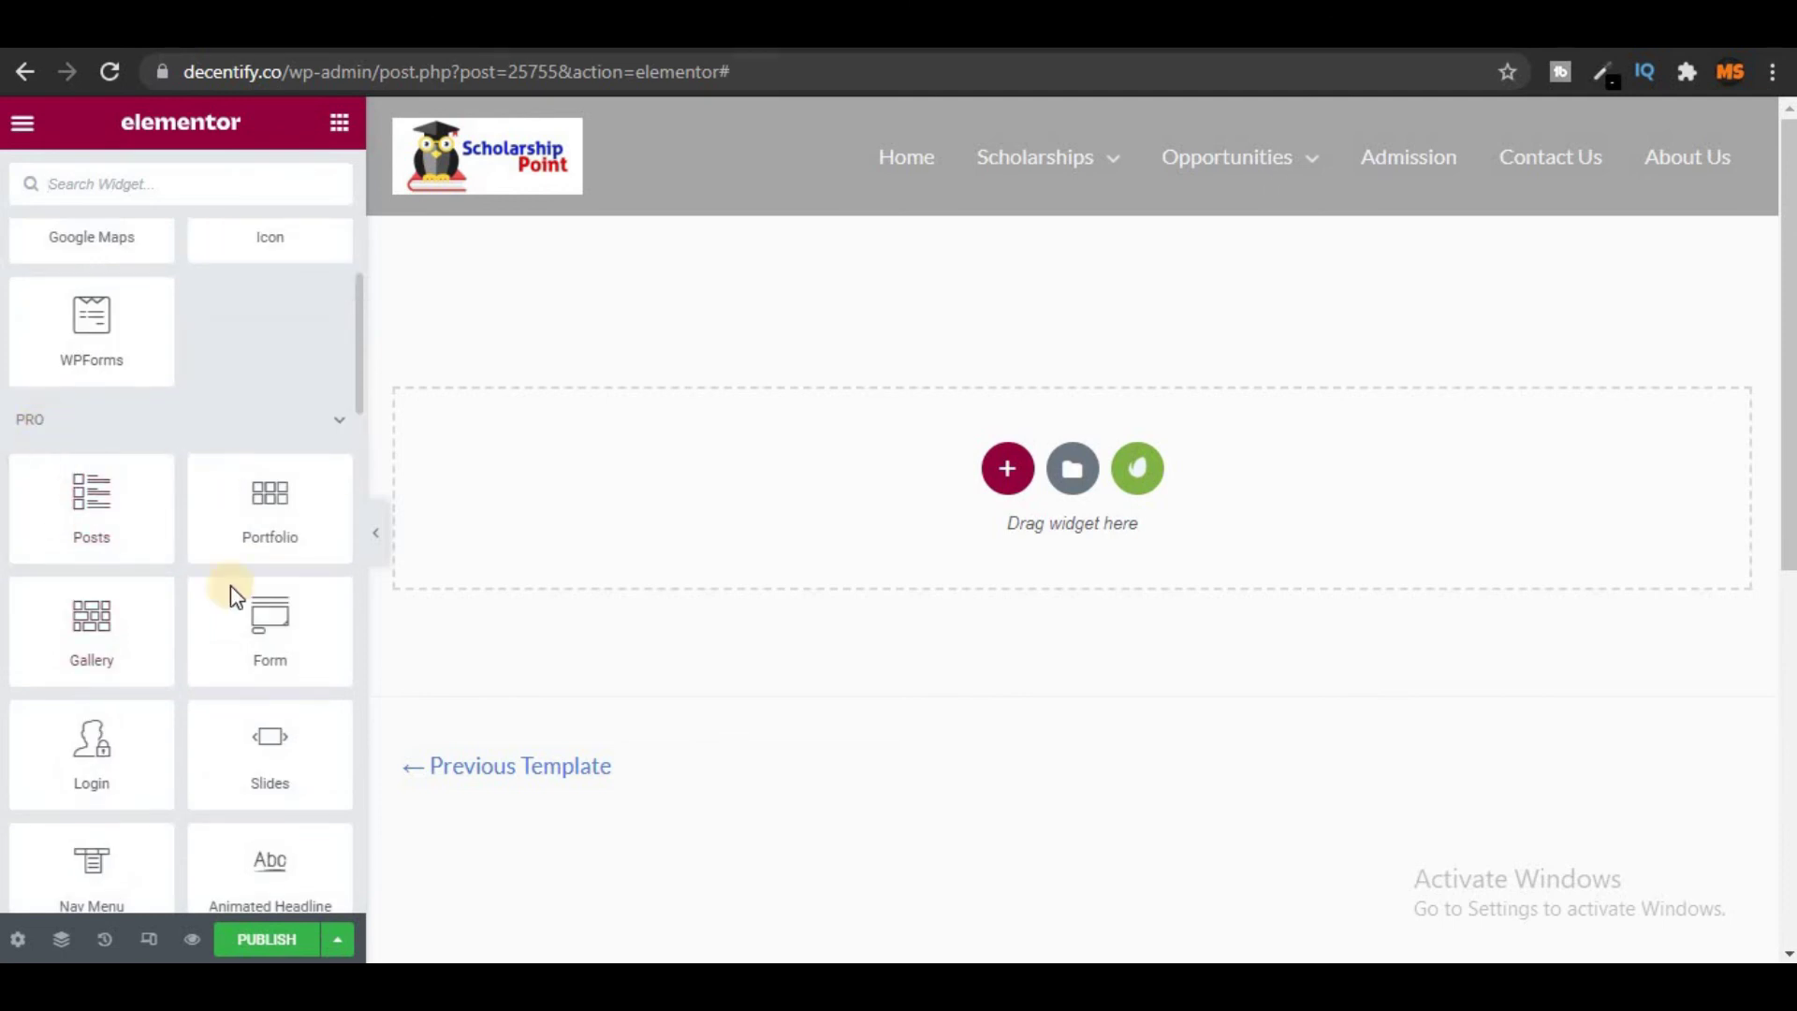
scroll(231, 599, down, 7)
scroll(201, 685, down, 15)
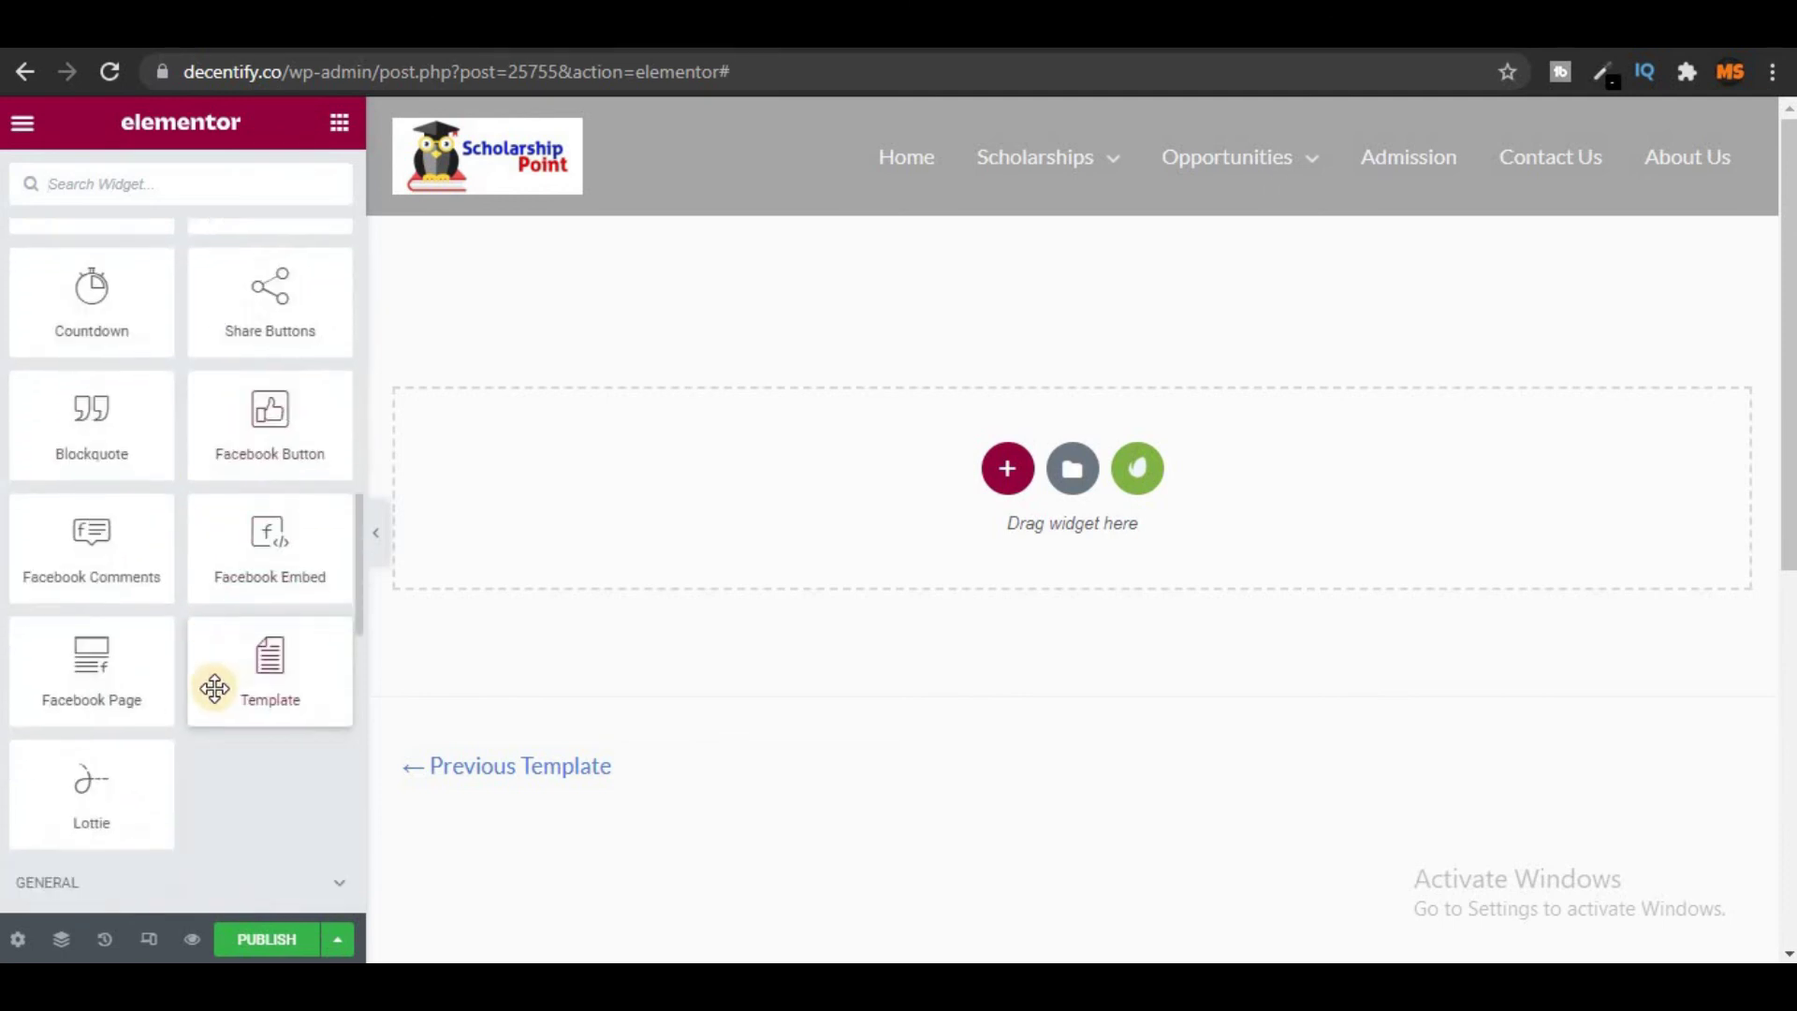
scroll(165, 720, down, 3)
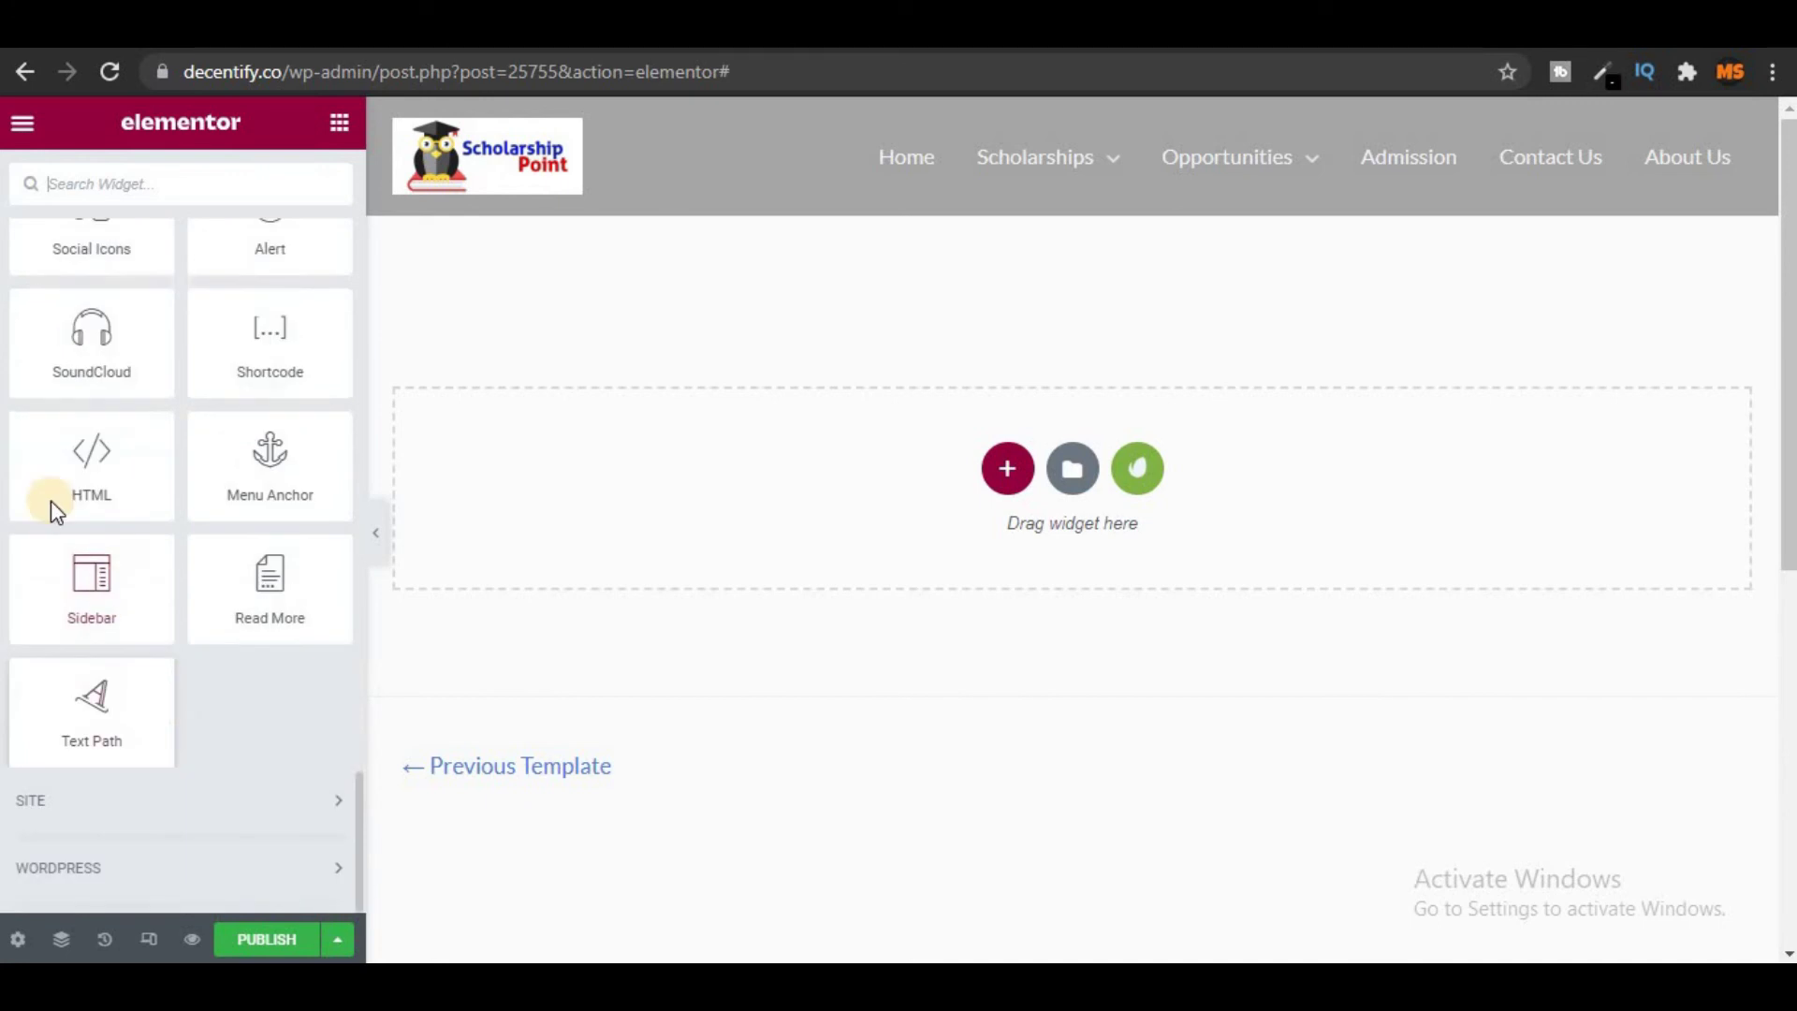
click(26, 73)
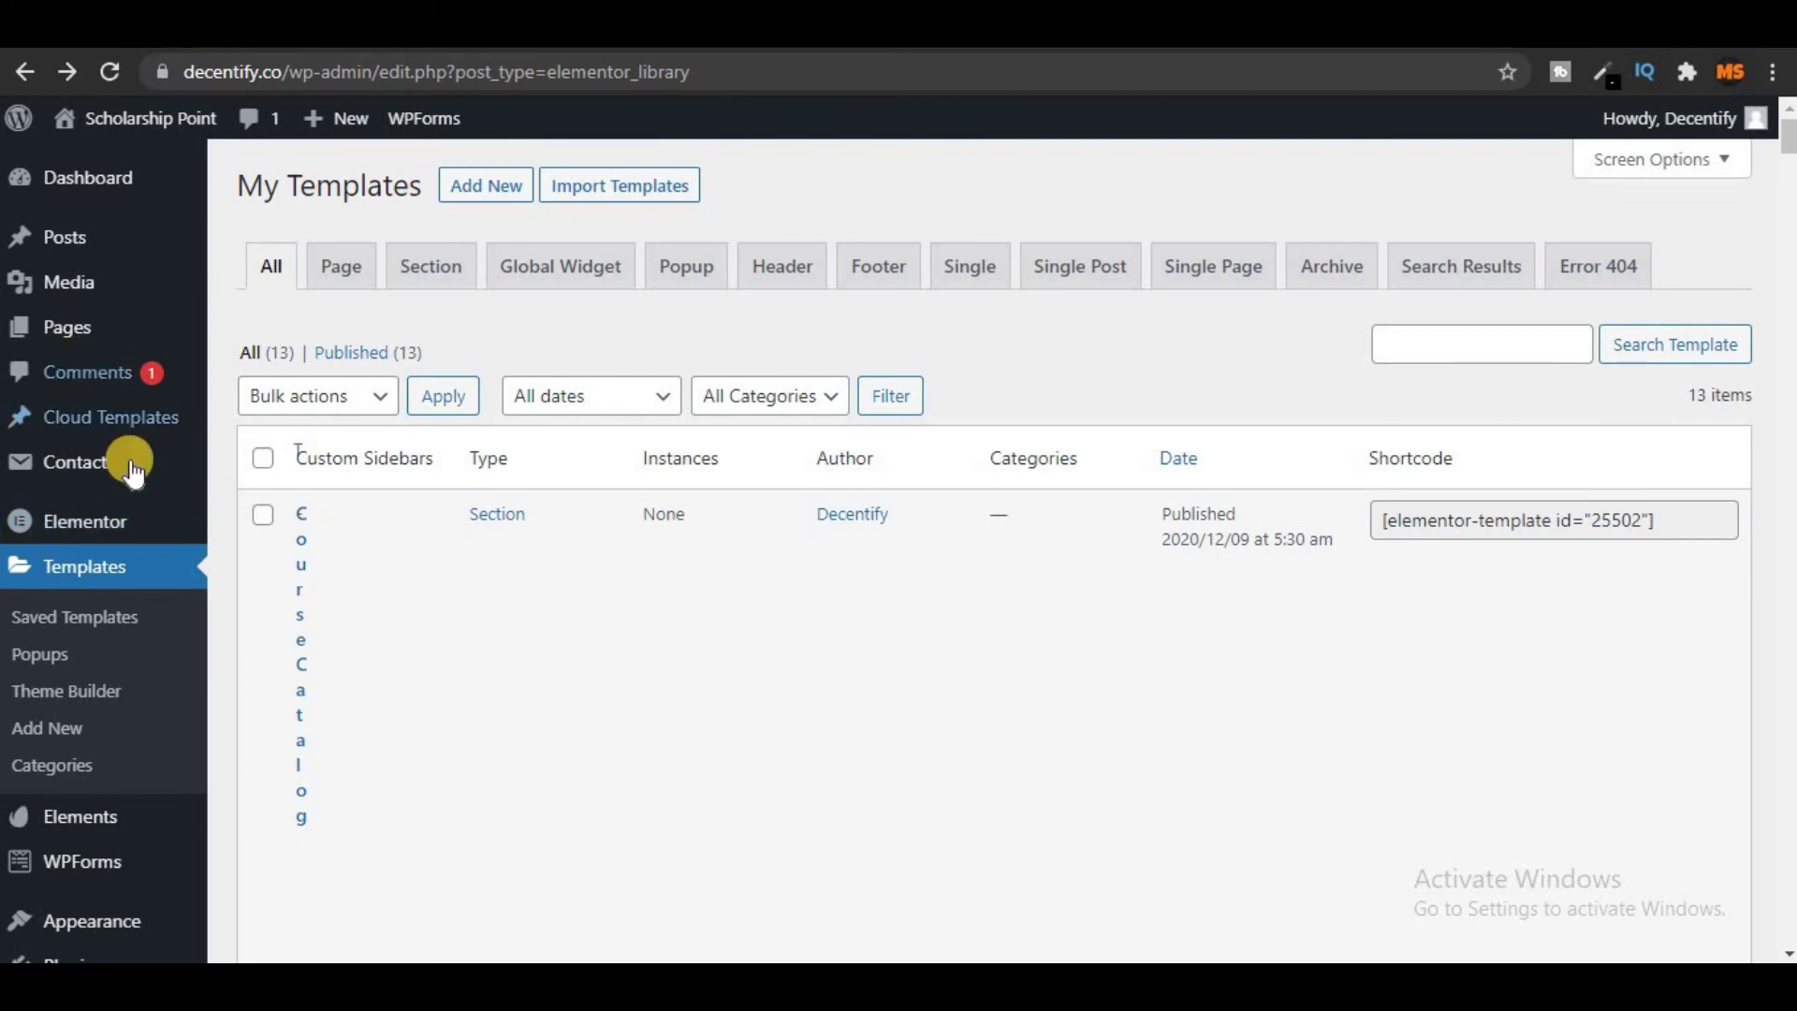
Open the upload form for adding a plugin and view the zip files on offer without choosing one.
scroll(122, 814, down, 1)
mouse_move(117, 802)
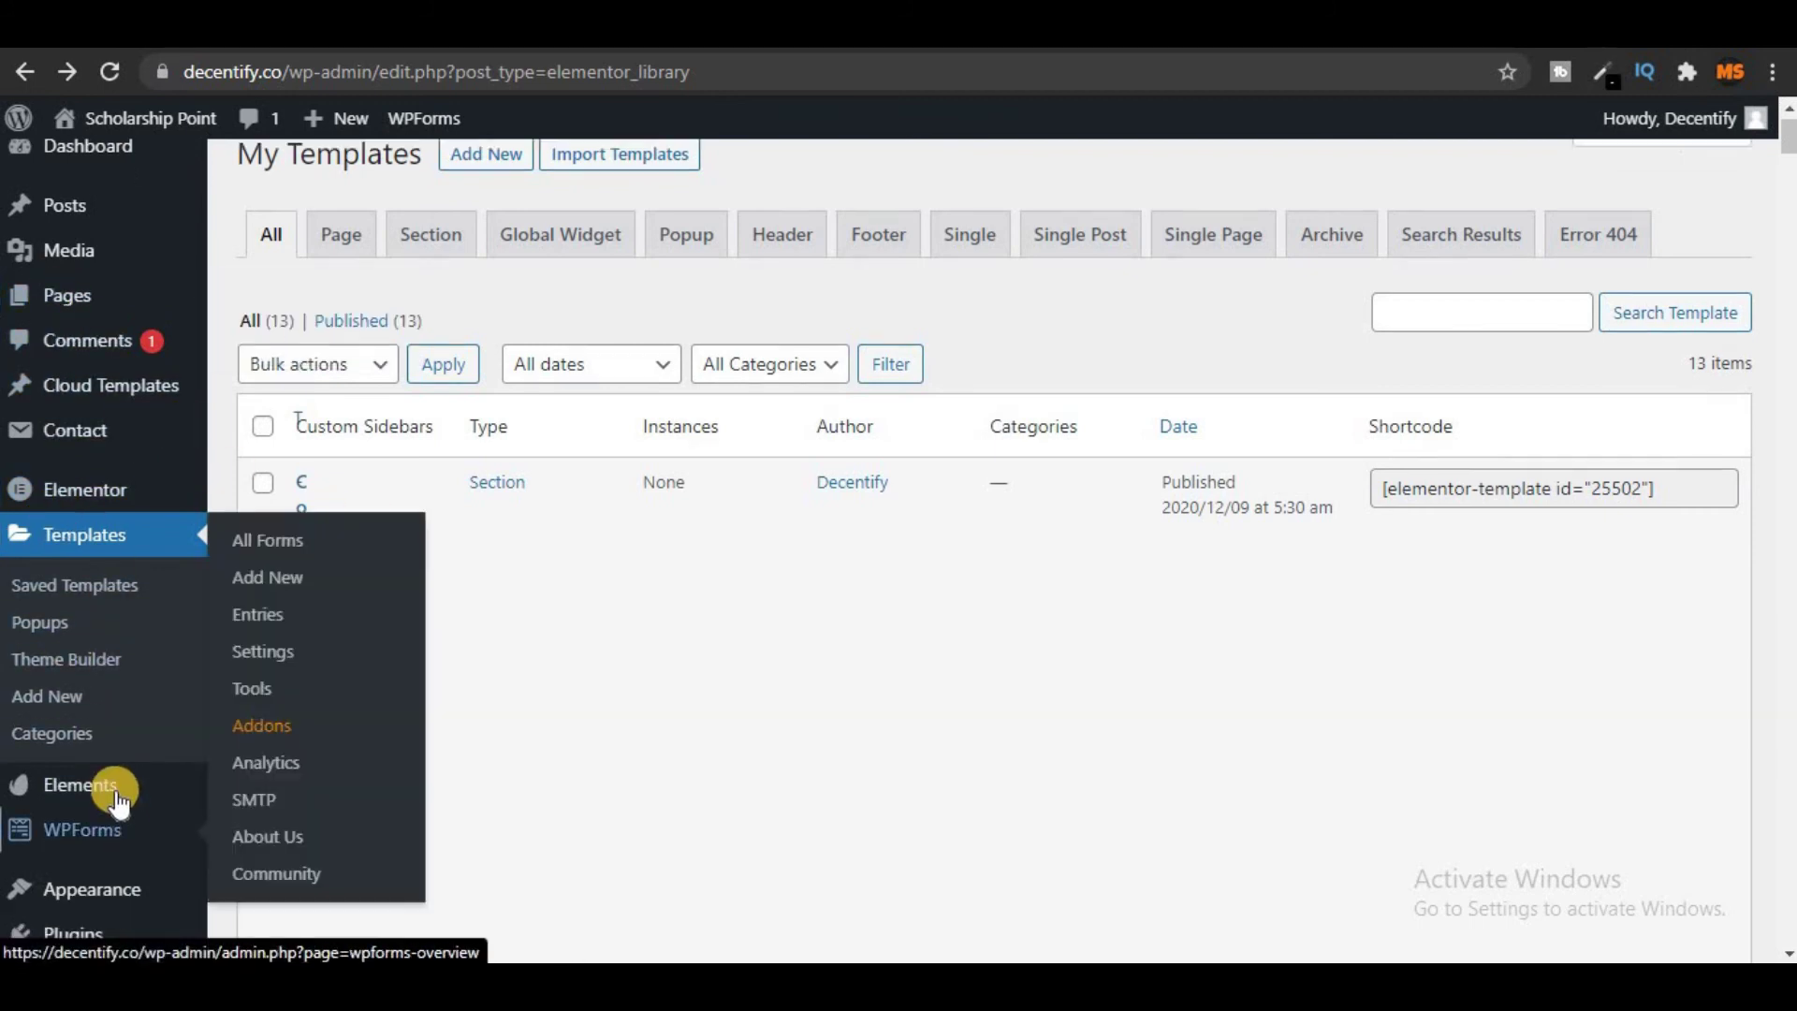
scroll(117, 803, down, 3)
mouse_move(193, 686)
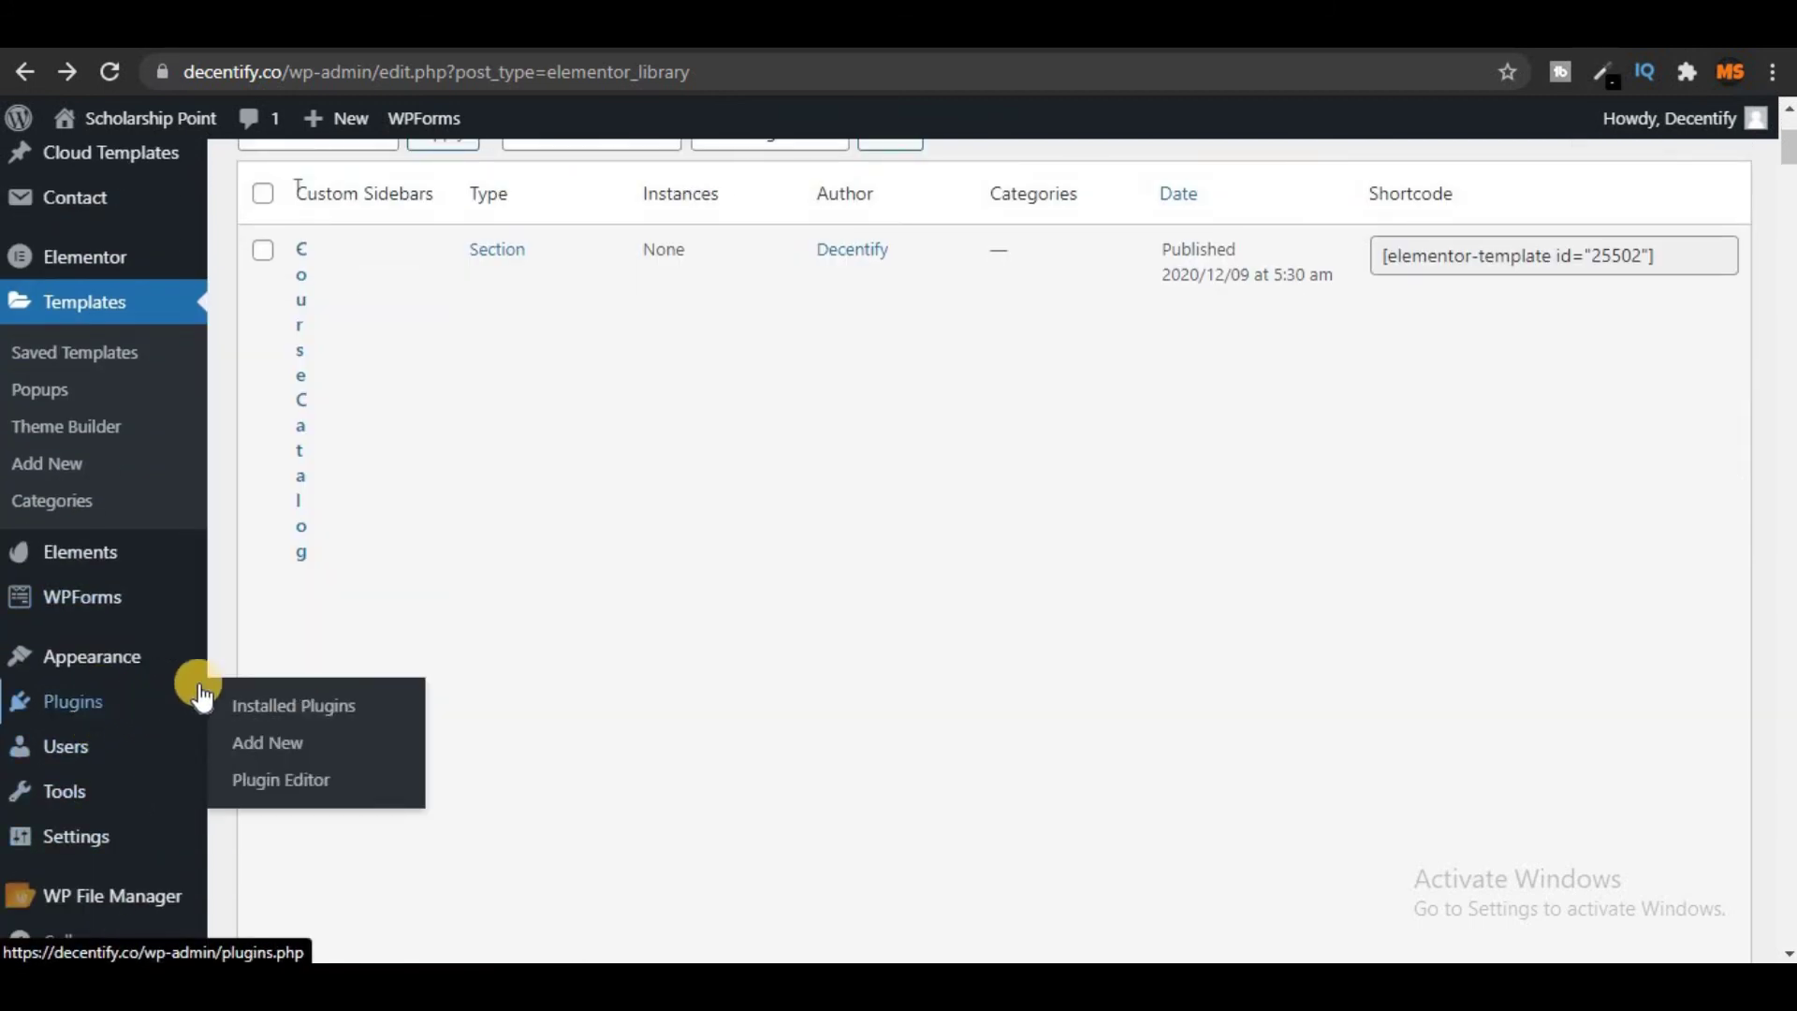
click(287, 742)
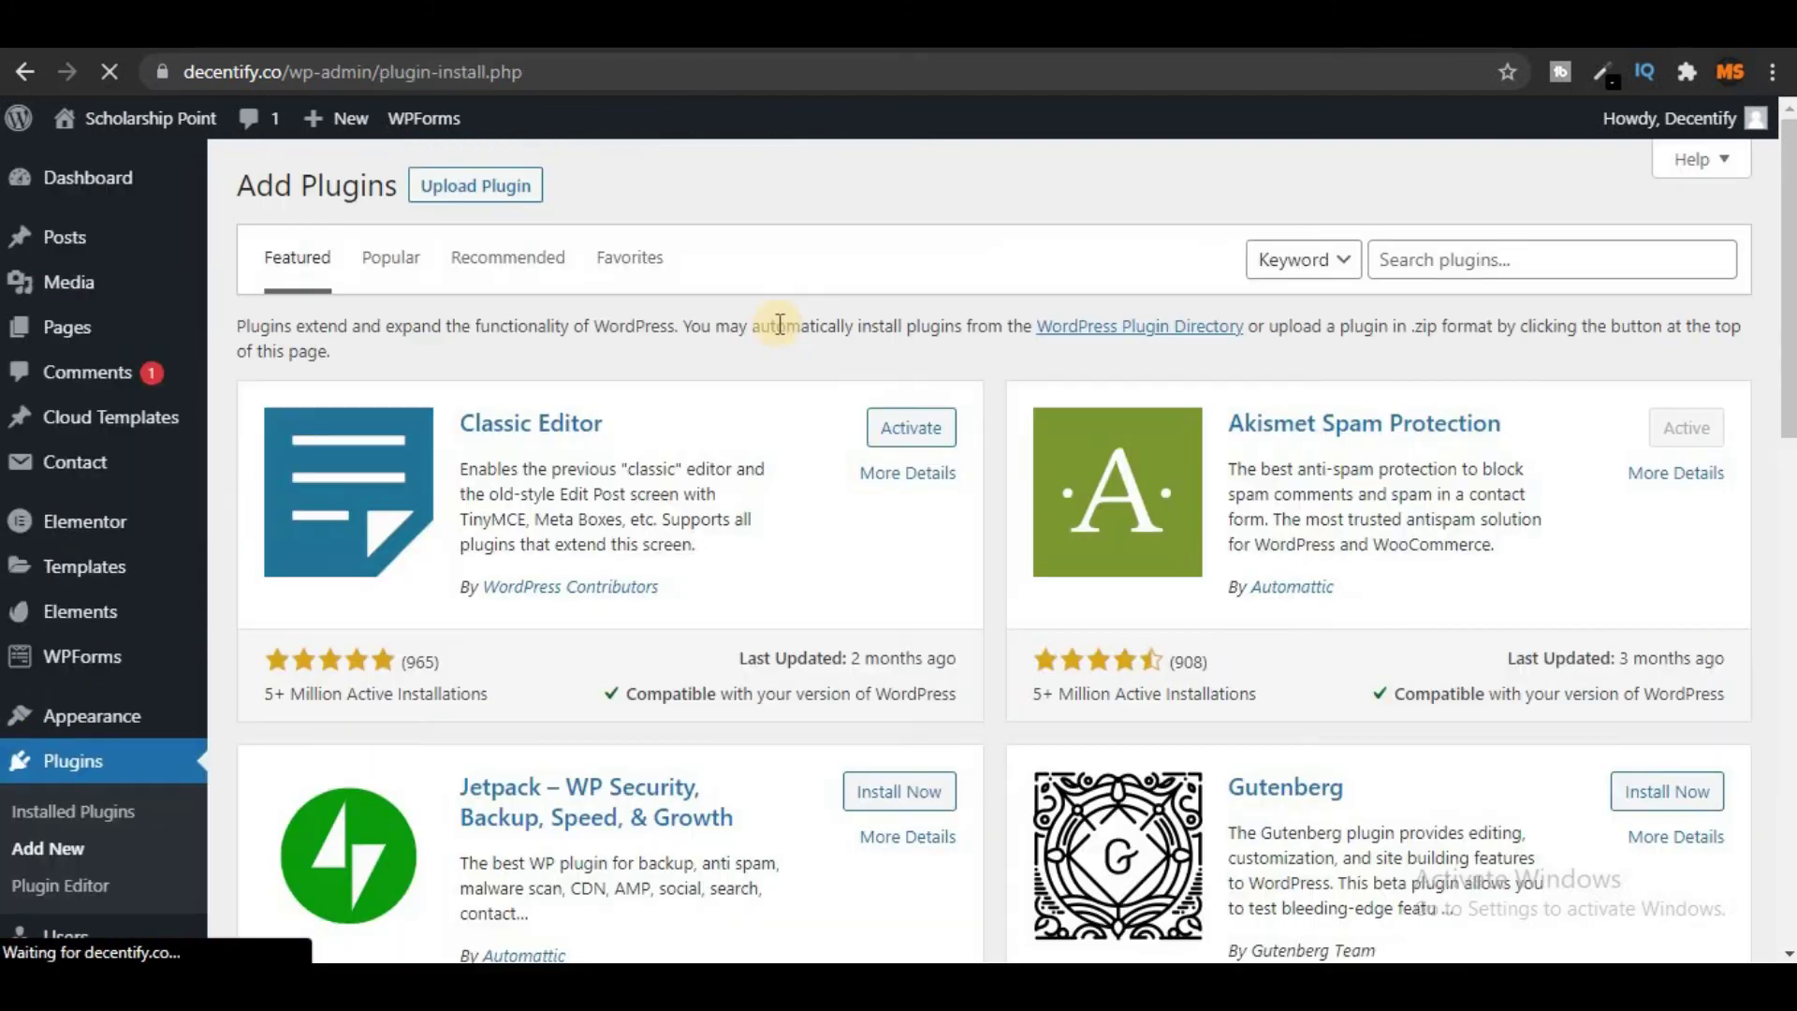
click(473, 185)
click(833, 429)
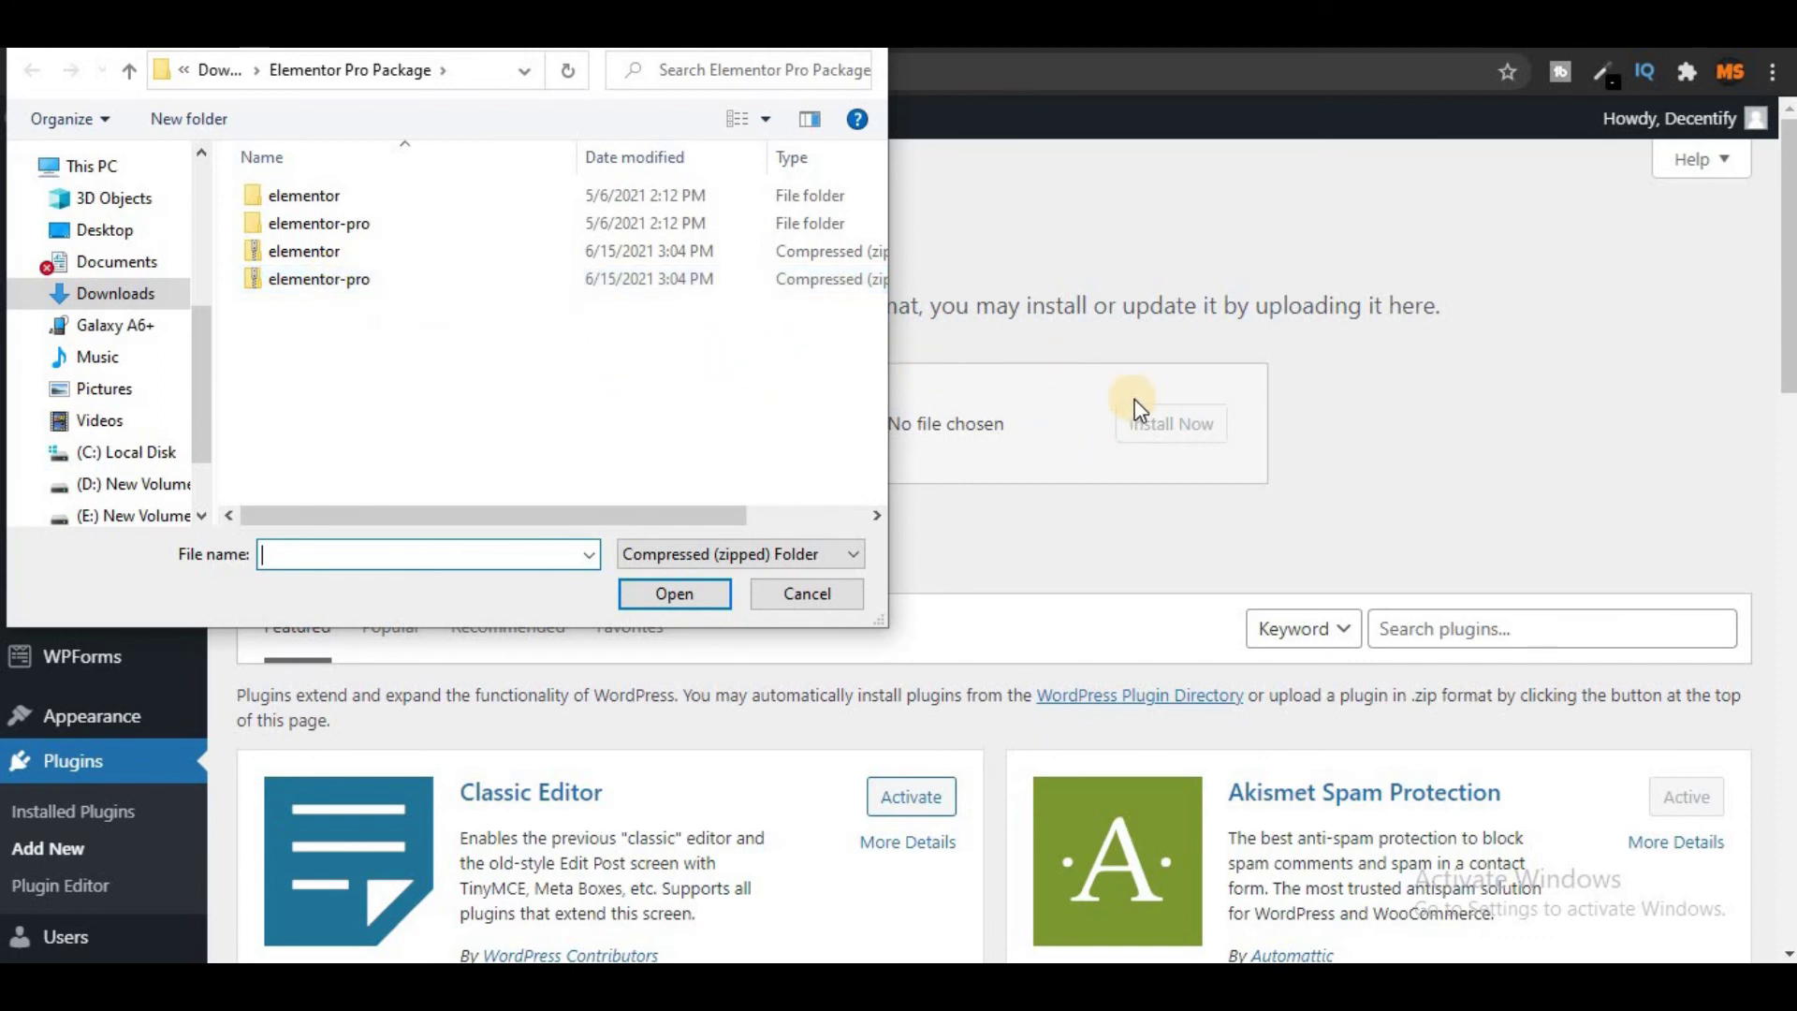
click(846, 601)
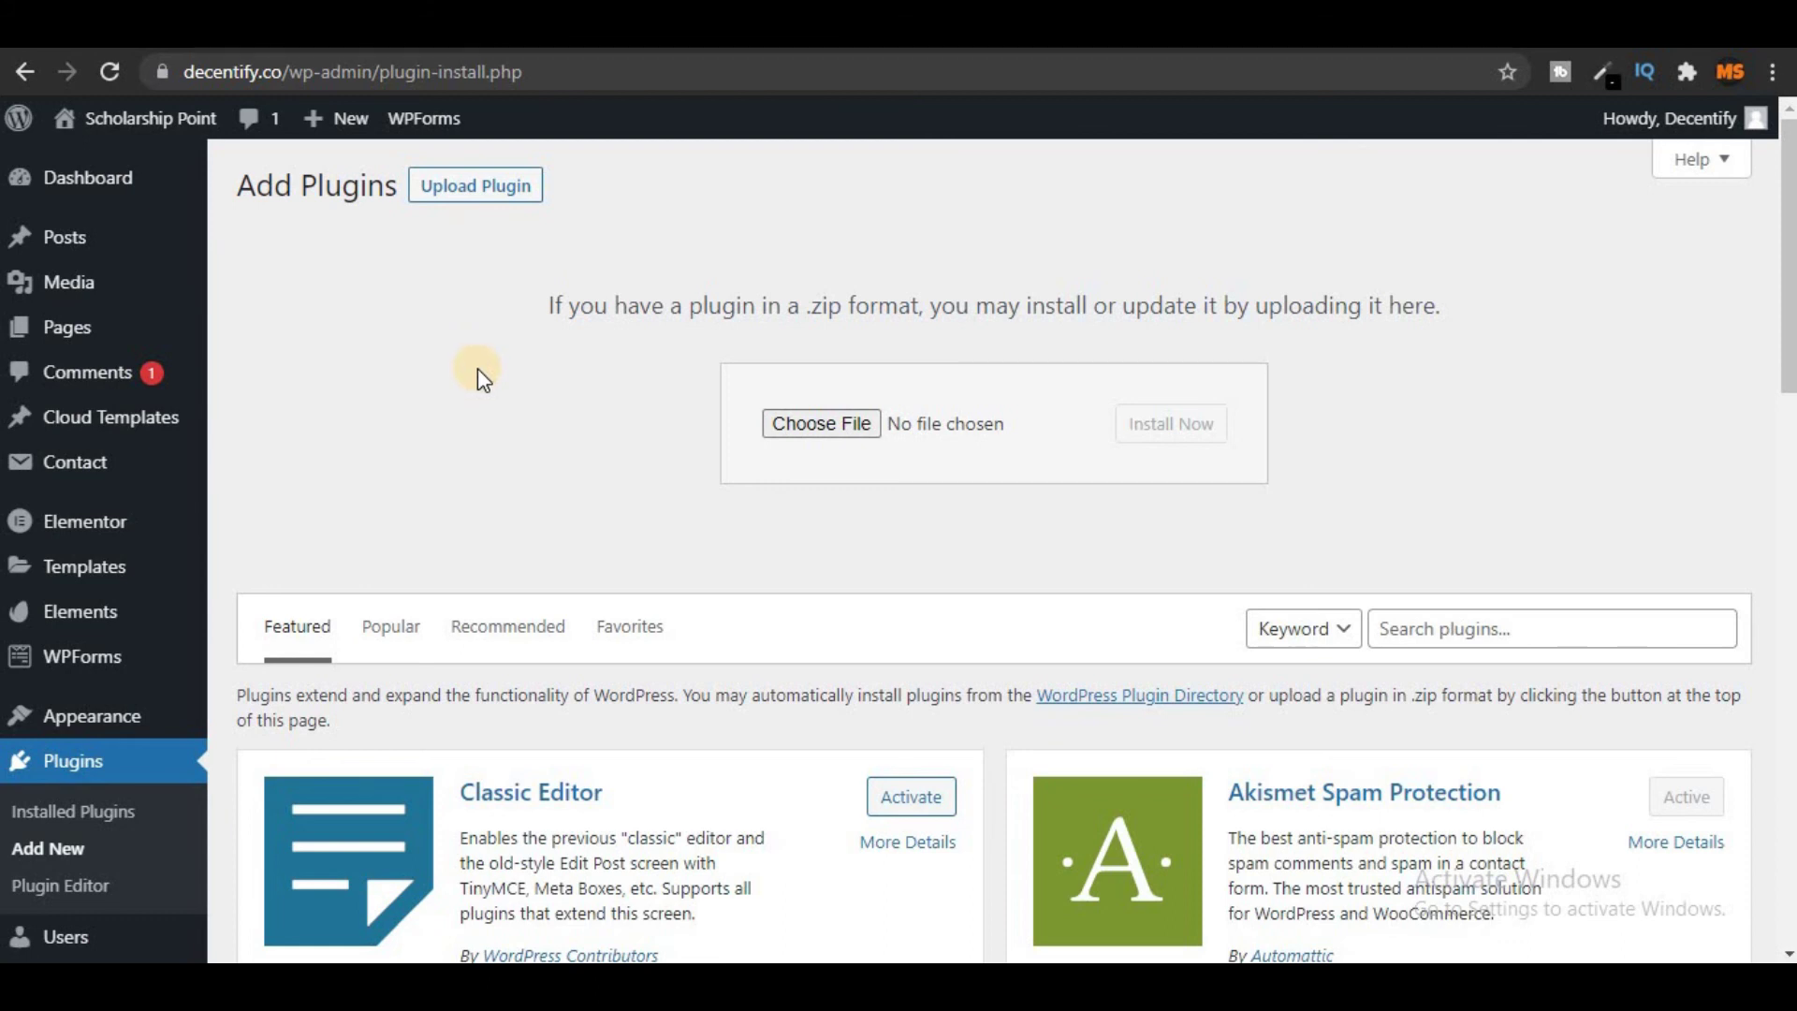
scroll(477, 368, down, 1)
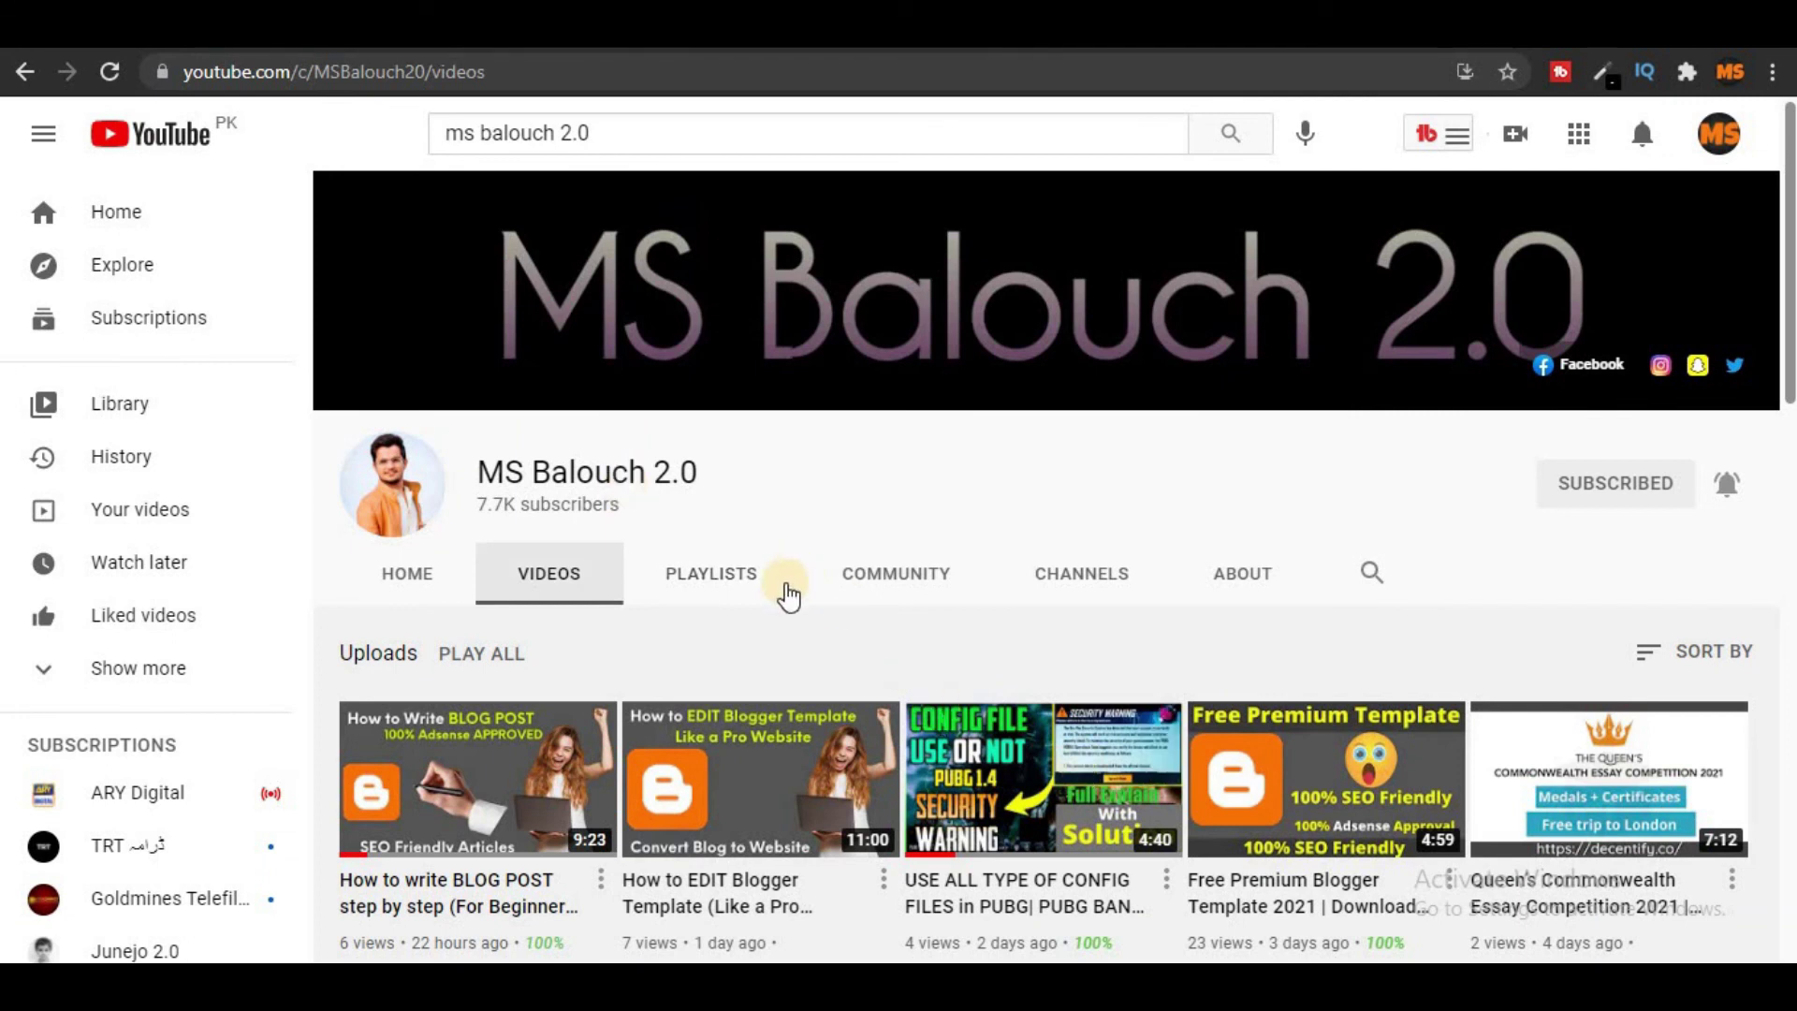
Switch to the YouTube channel page and look through its created playlists.
click(755, 580)
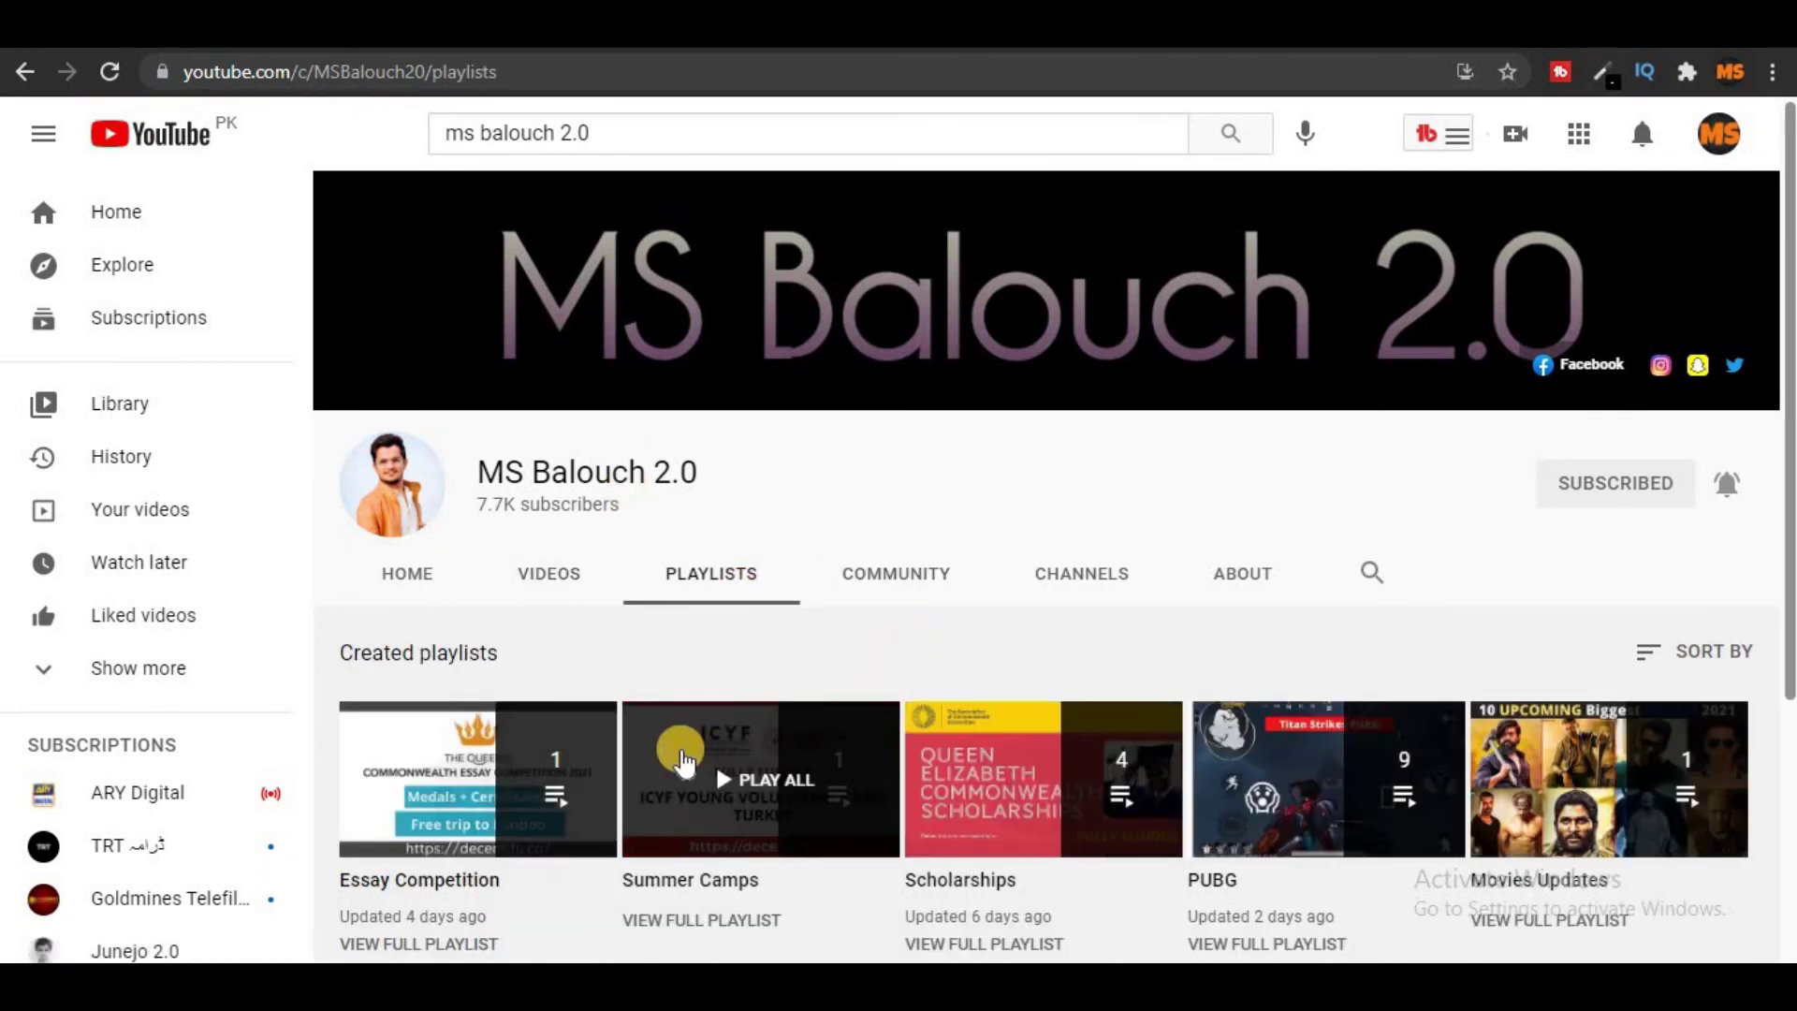
scroll(1328, 690, down, 3)
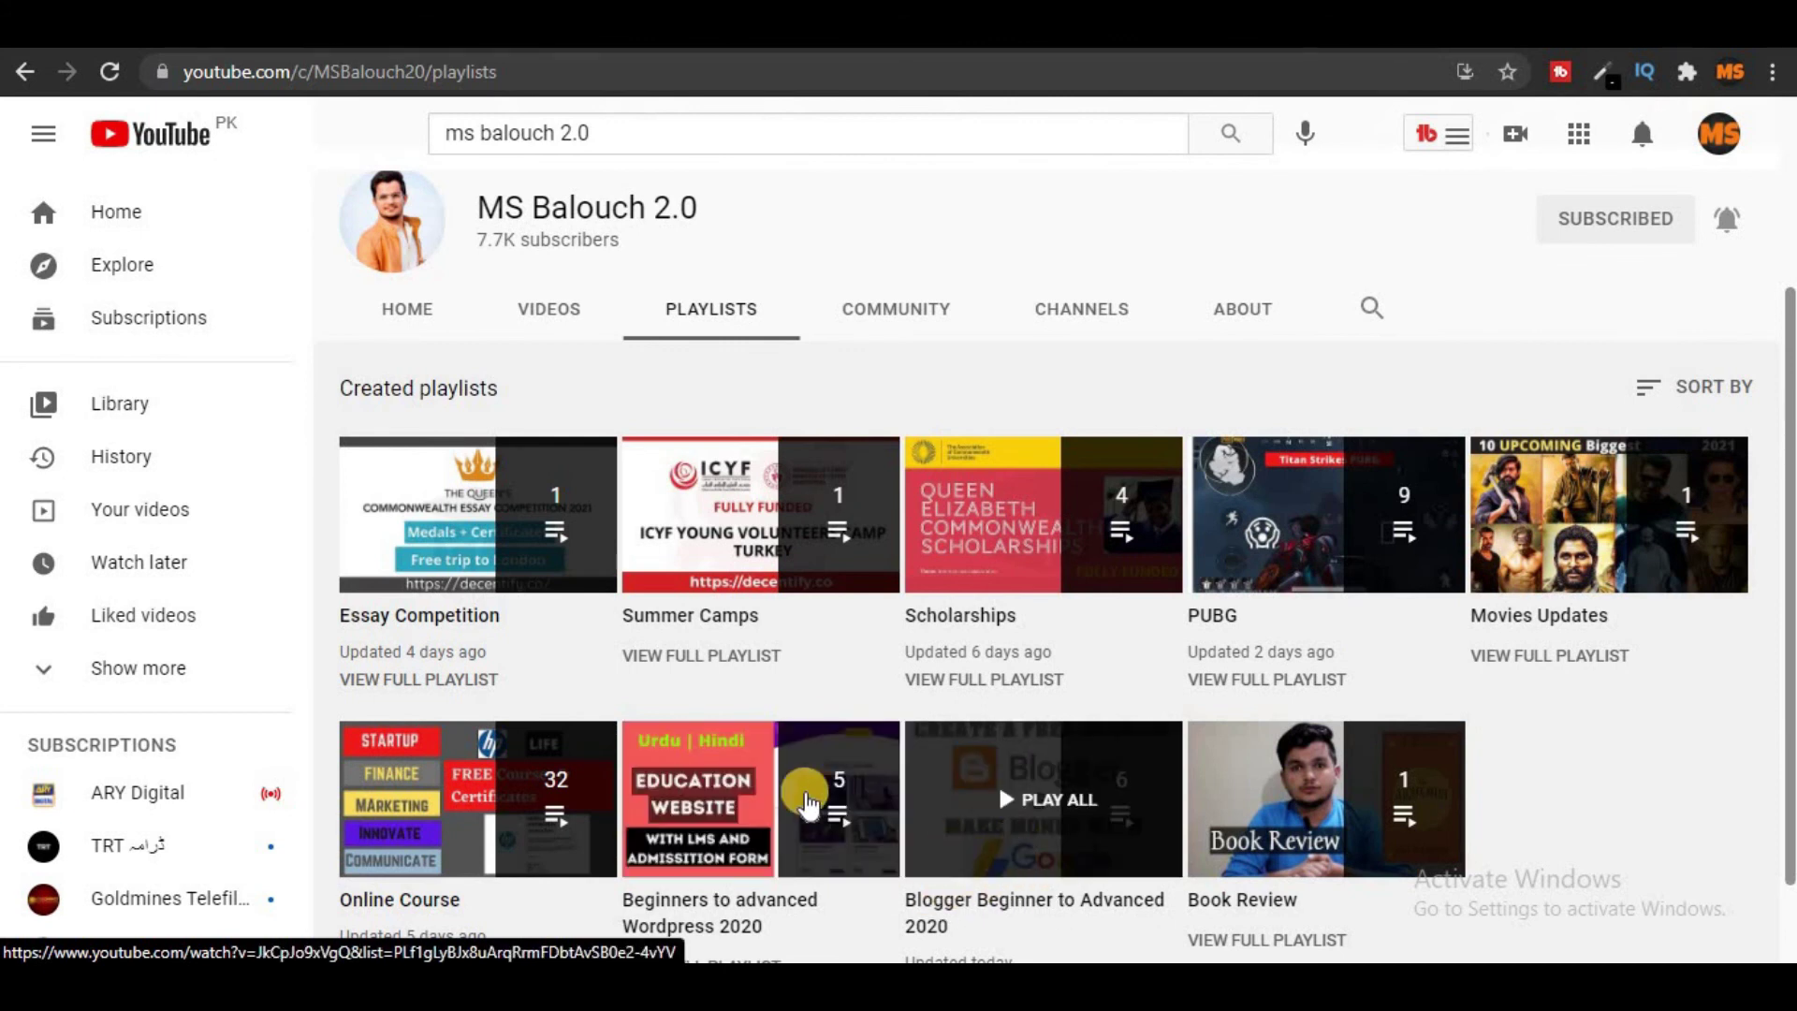
scroll(740, 796, down, 1)
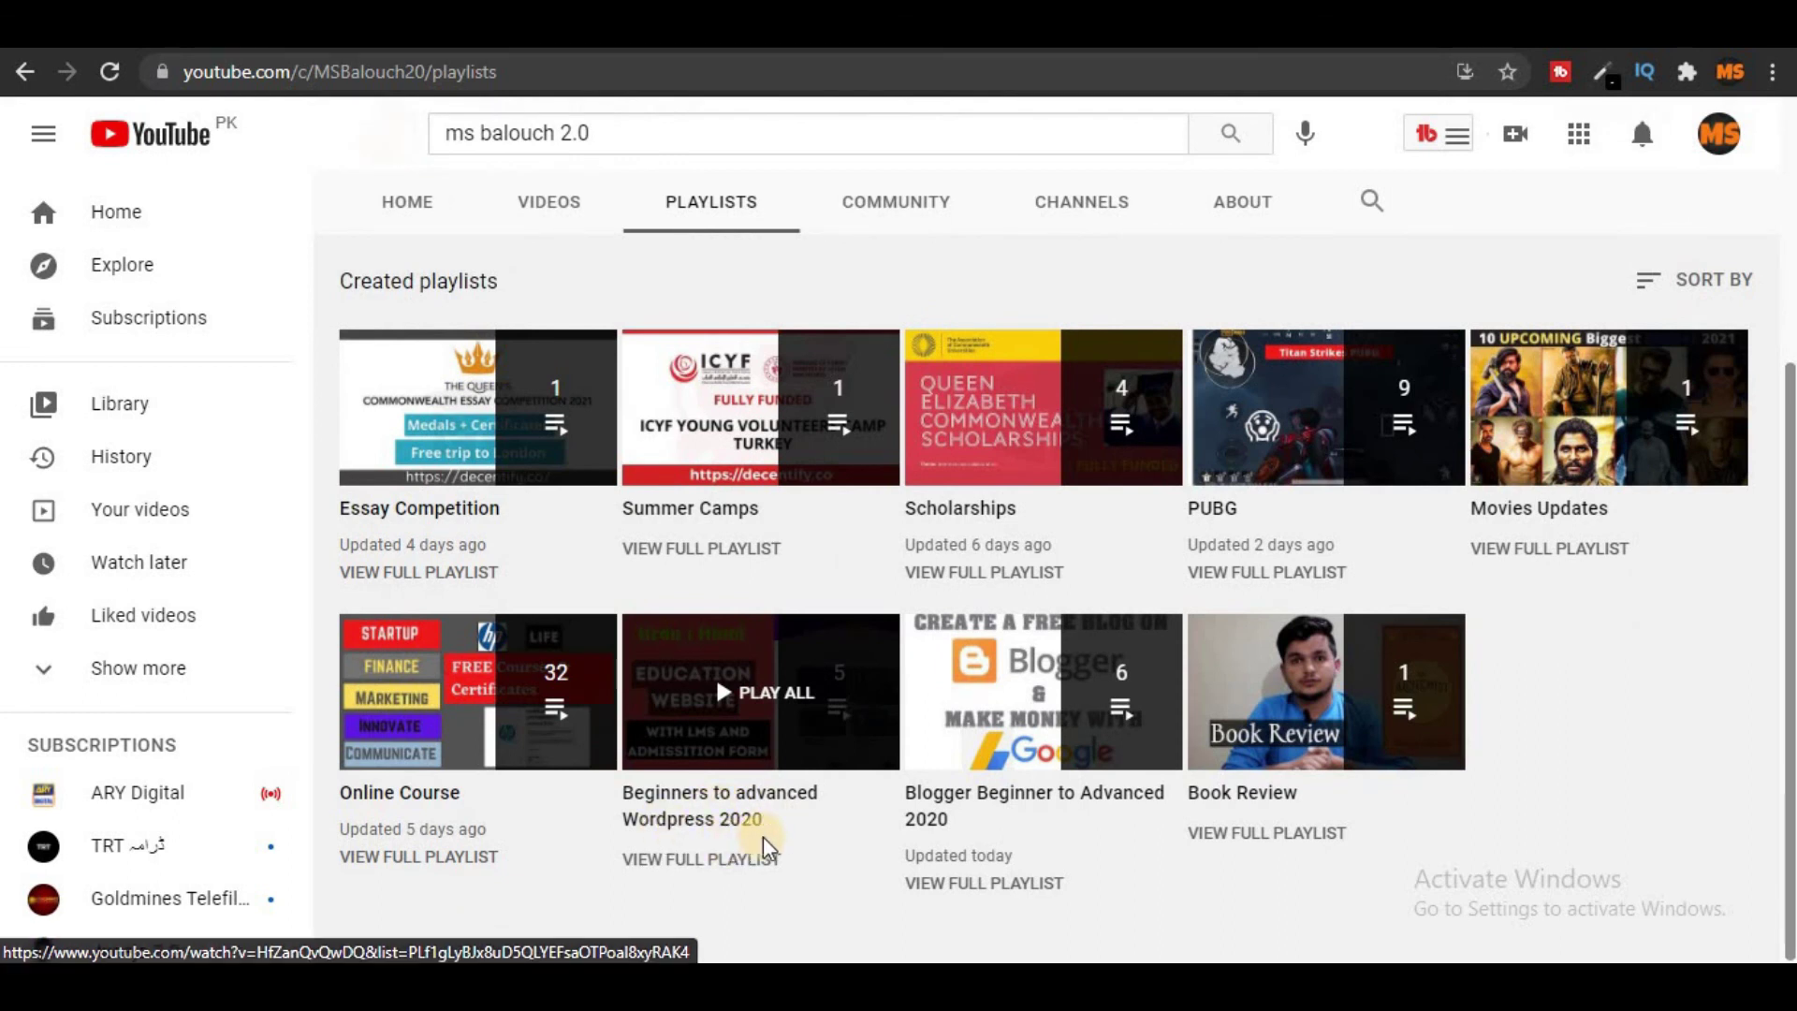